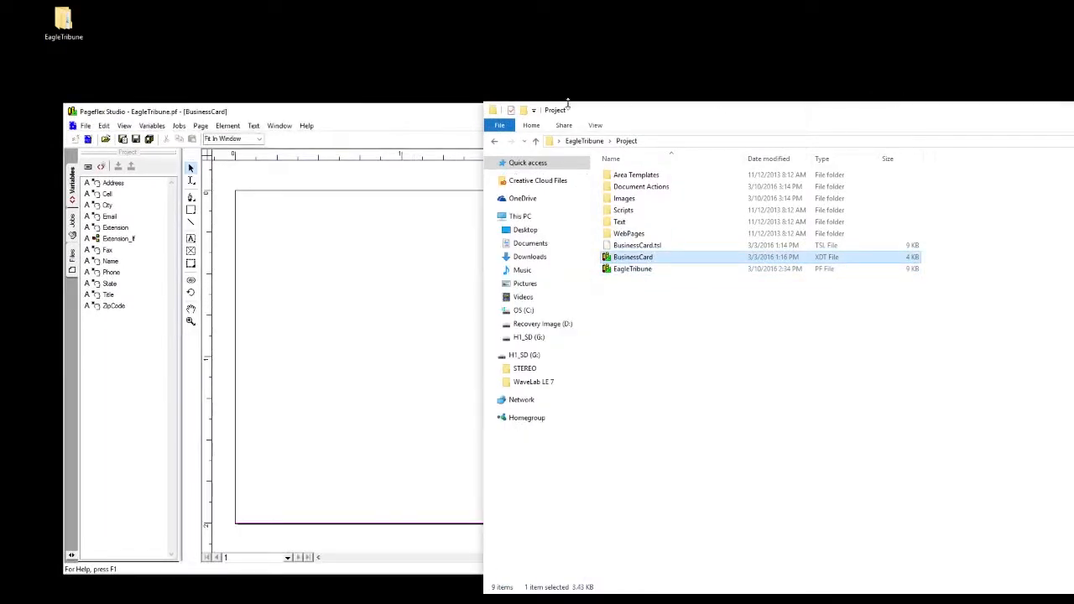
- Move the Project folder window aside and bring the BusinessCard document in Pageflex Studio up in a maximized window
{"action": "left_click_drag", "start_coordinate": [721, 119], "coordinate": [391, 89]}
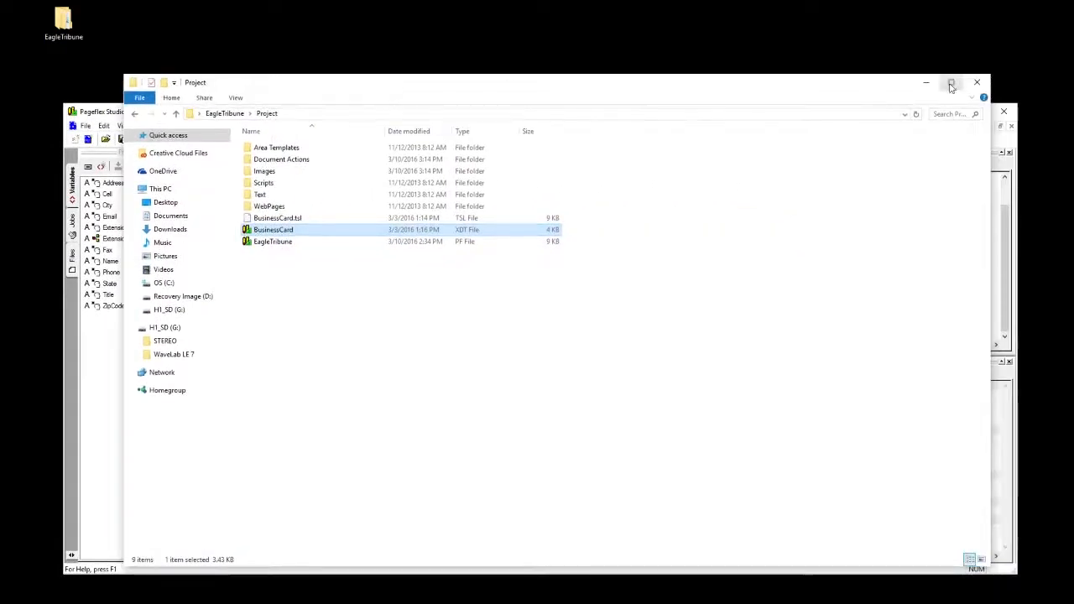
{"action": "left_click", "coordinate": [952, 81]}
{"action": "left_click", "coordinate": [978, 114]}
- Examine the name, title, address, phone, cell, fax, e-mail and website text containers placed above the blank card
{"action": "scroll", "coordinate": [601, 285], "scroll_direction": "up", "scroll_amount": 3}
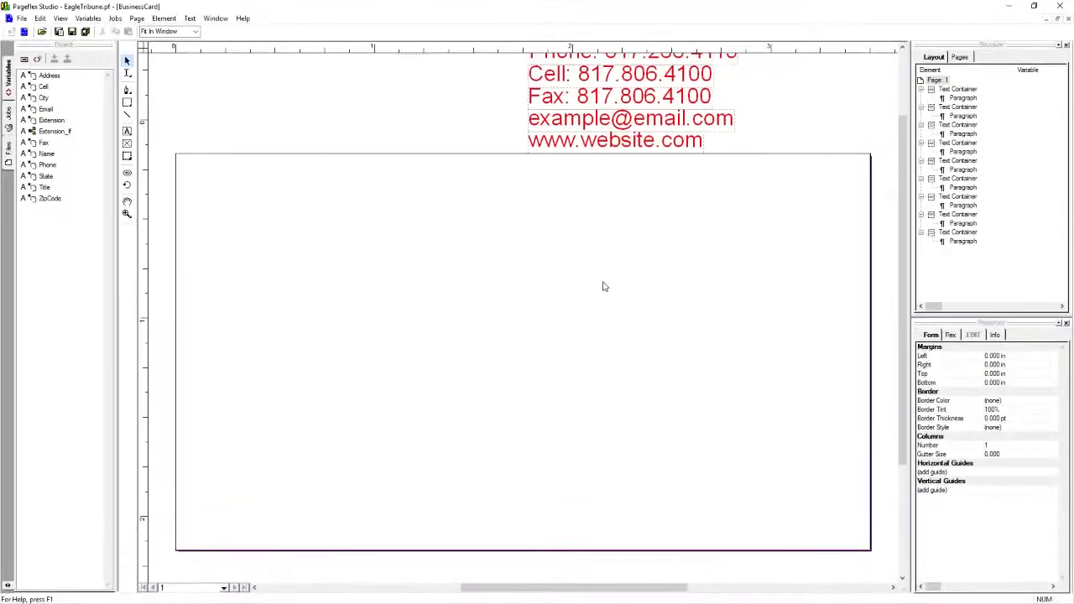
{"action": "left_click", "coordinate": [445, 83]}
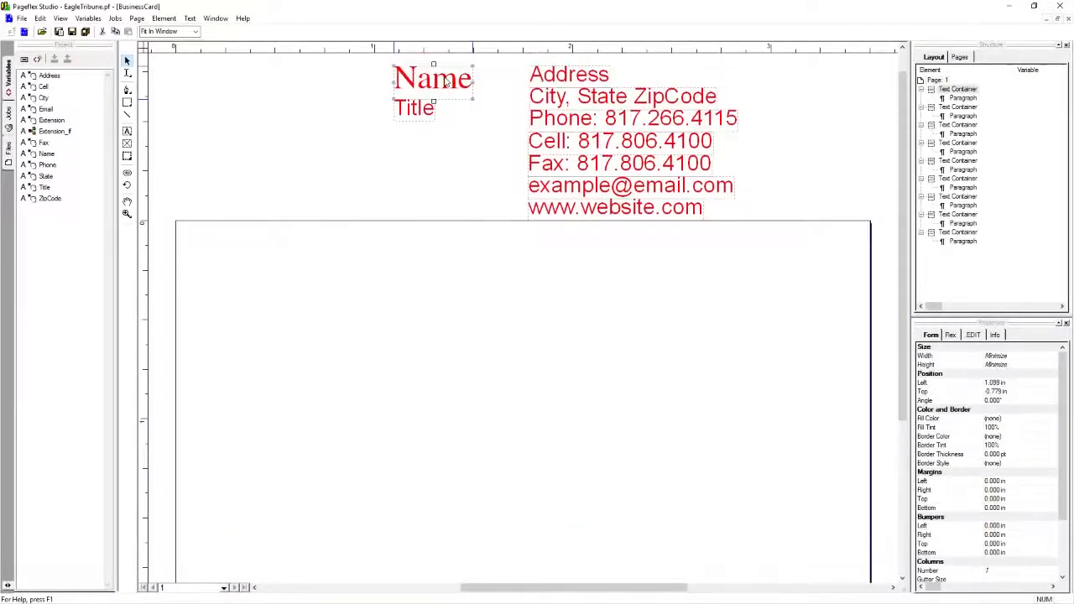
{"action": "left_click", "coordinate": [417, 117]}
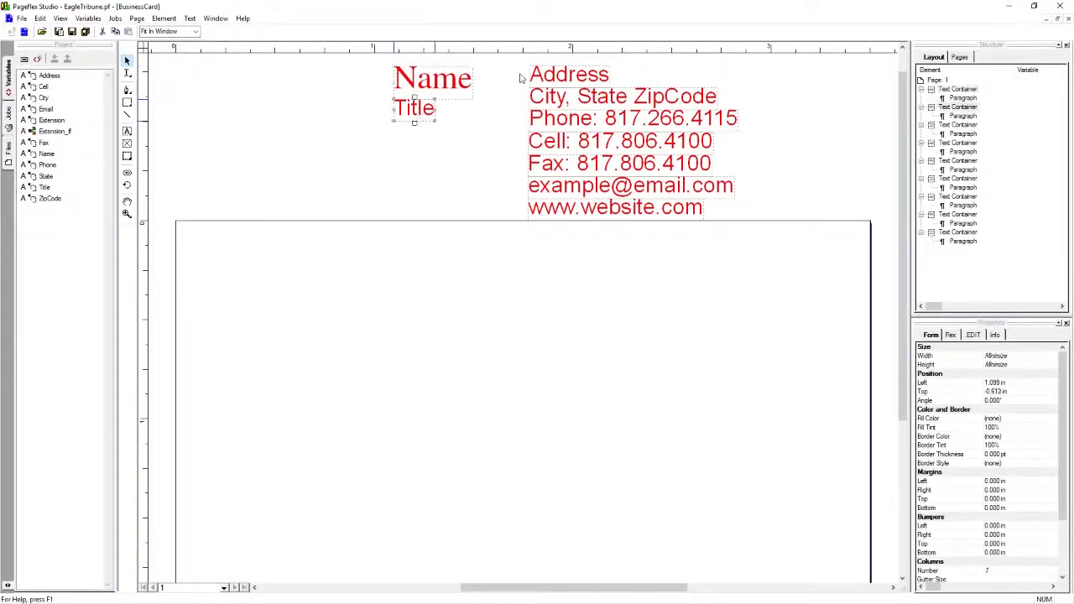
{"action": "left_click", "coordinate": [568, 83]}
{"action": "left_click", "coordinate": [568, 110]}
{"action": "left_click", "coordinate": [567, 124]}
{"action": "left_click", "coordinate": [565, 142]}
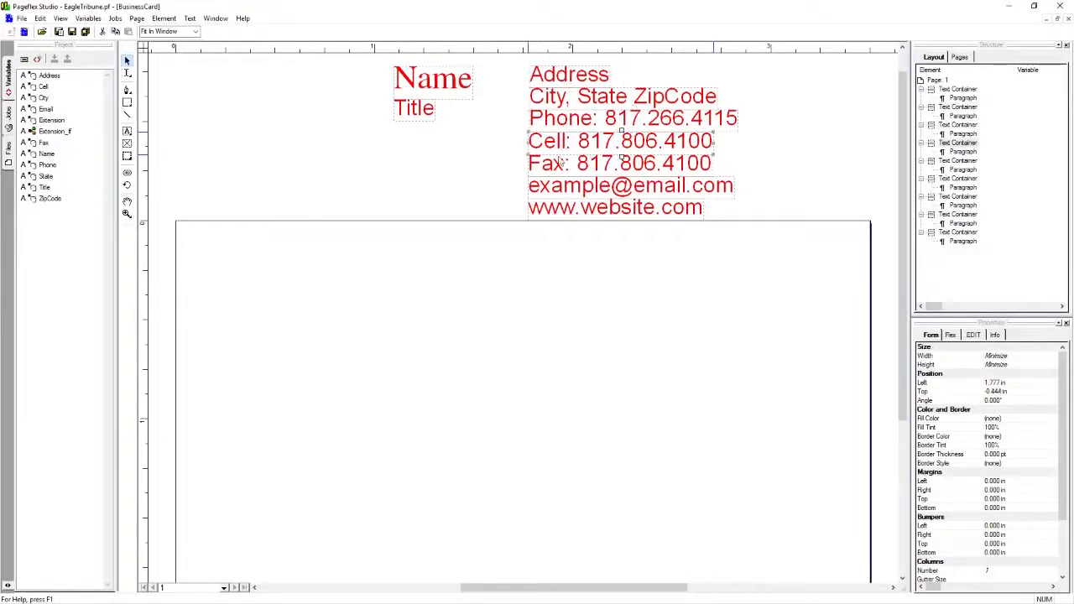
{"action": "left_click", "coordinate": [561, 165]}
{"action": "left_click", "coordinate": [564, 186]}
{"action": "left_click", "coordinate": [567, 206]}
- Place the EagleTribune_BC PDF from the Resources folder on the page, roughly aligned over the card outline
{"action": "scroll", "coordinate": [405, 276], "scroll_direction": "down", "scroll_amount": 1}
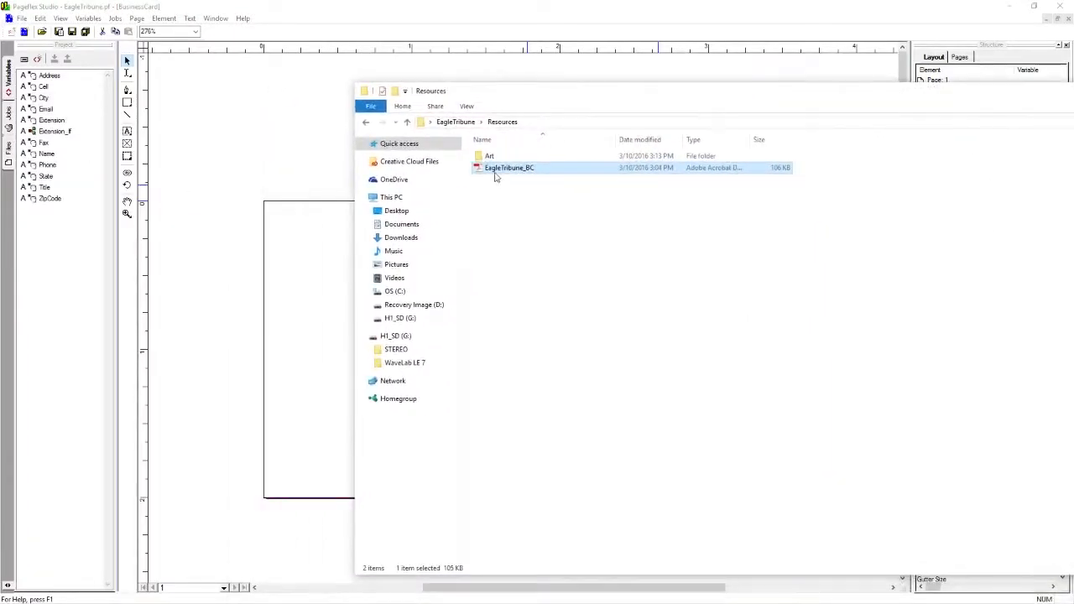
{"action": "left_click_drag", "start_coordinate": [496, 173], "coordinate": [241, 178]}
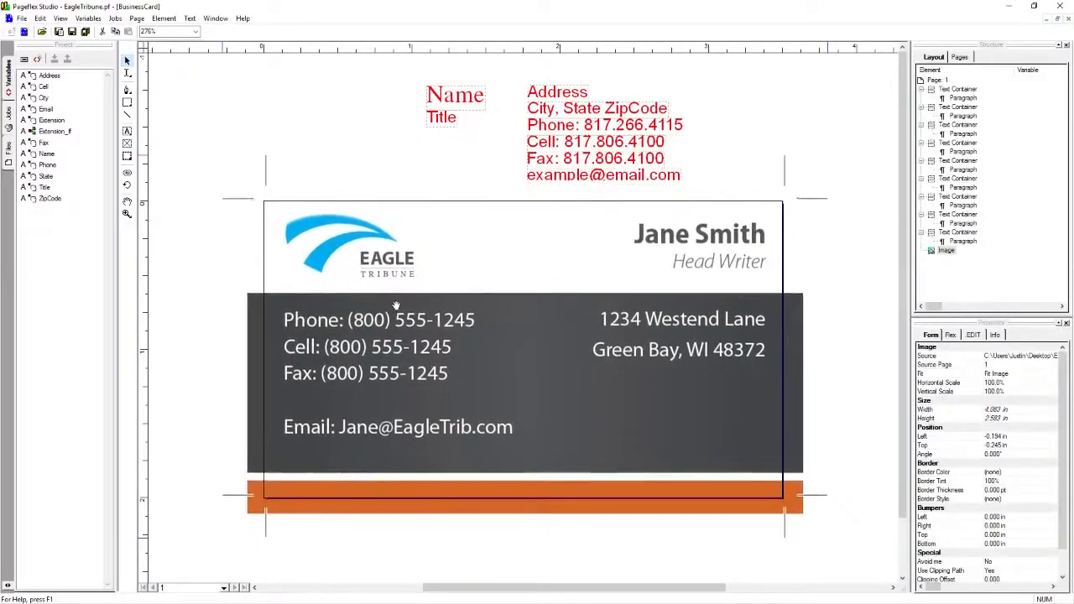
{"action": "left_click", "coordinate": [398, 307]}
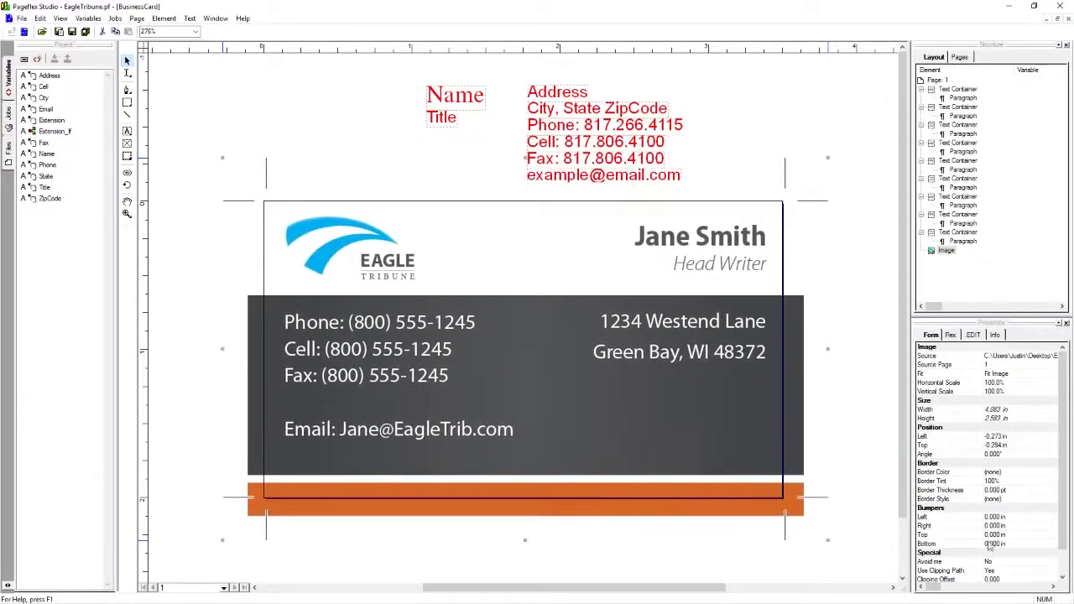
- Set the placed card image's left position to -.29 and its top position to -.29 in
{"action": "left_click", "coordinate": [1010, 437]}
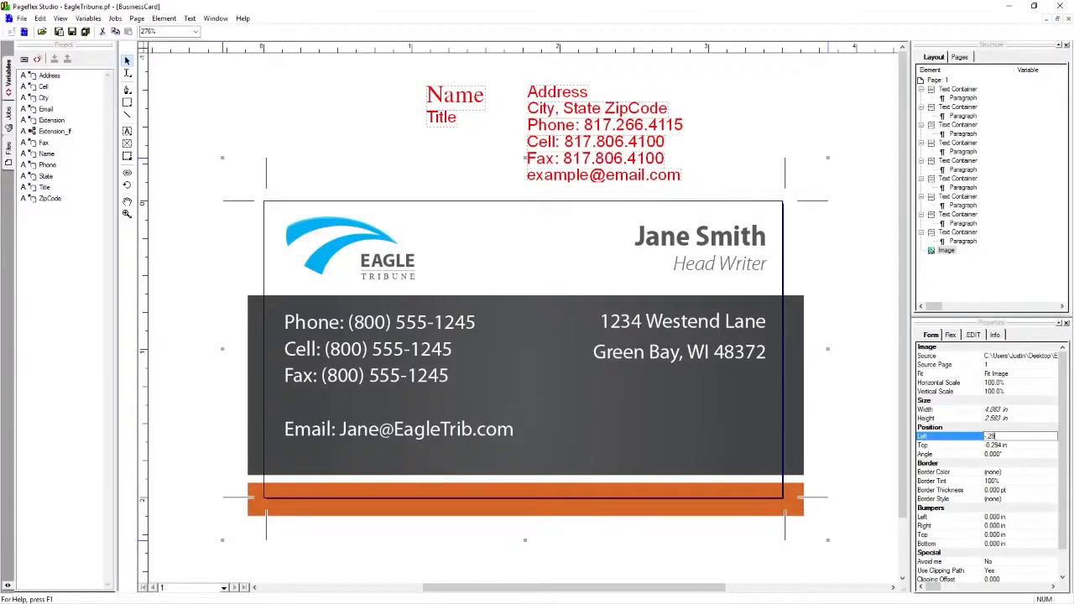
{"action": "type", "text": "-.29"}
{"action": "key", "text": "Tab"}
{"action": "type", "text": "-.29"}
{"action": "key", "text": "Return"}
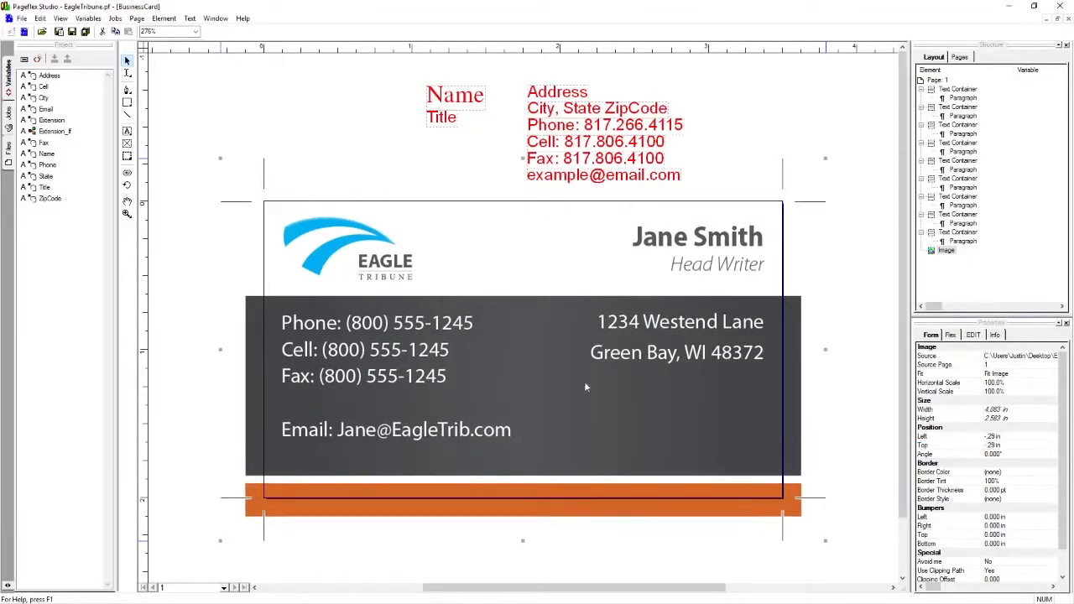
- Send the placed card image to the back, behind all the text containers
{"action": "right_click", "coordinate": [530, 267]}
{"action": "left_click", "coordinate": [550, 283]}
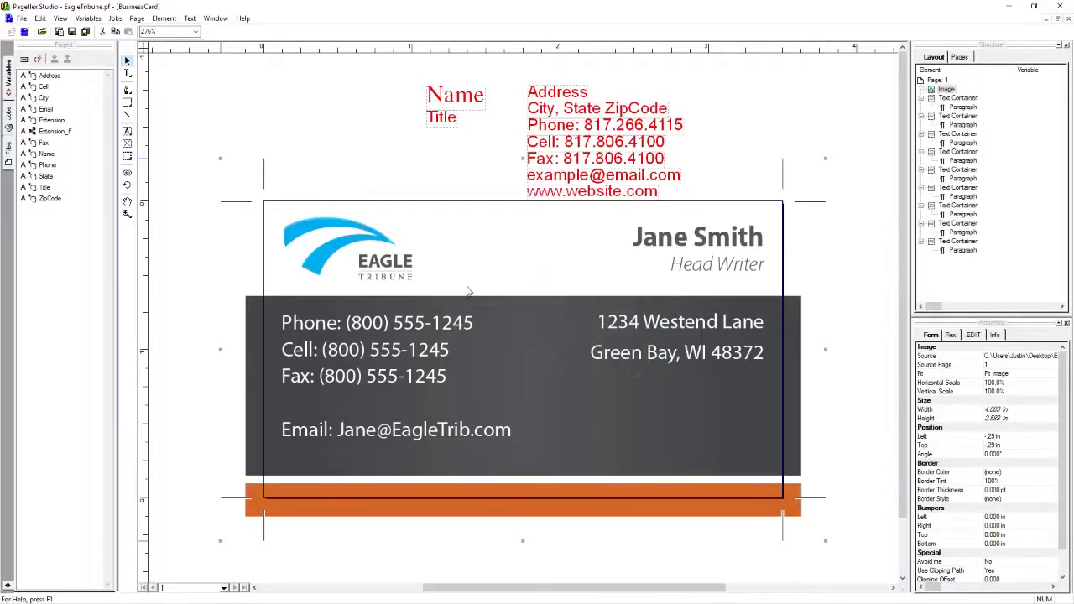
{"action": "right_click", "coordinate": [468, 291]}
{"action": "left_click", "coordinate": [527, 443]}
- Move the Name, Title, Address and City, State ZipCode containers onto their matching right-aligned lines of the card image
{"action": "left_click_drag", "start_coordinate": [435, 99], "coordinate": [713, 238]}
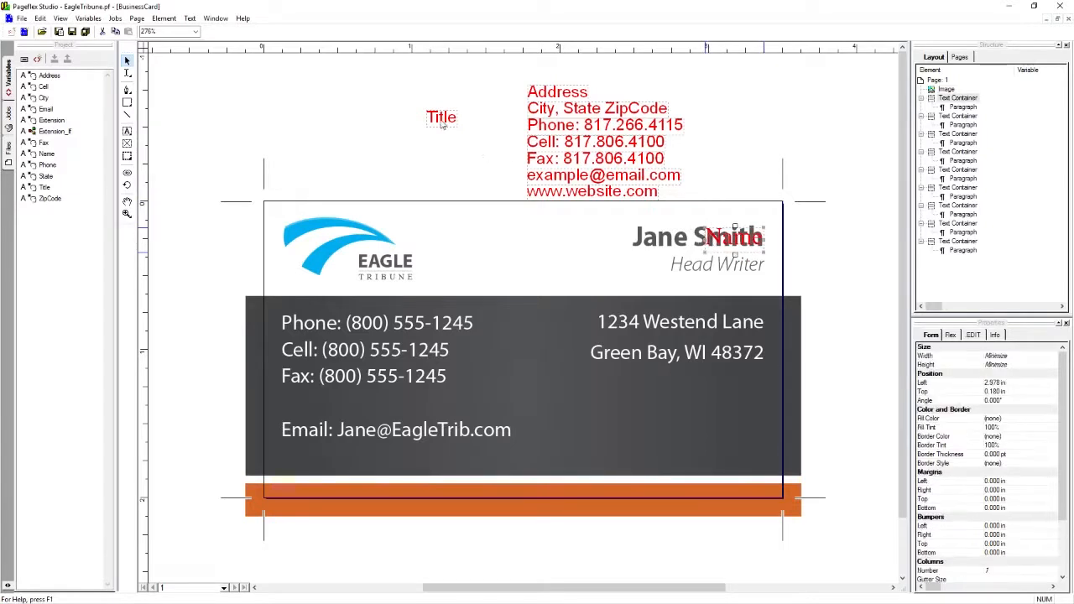
{"action": "left_click_drag", "start_coordinate": [442, 124], "coordinate": [746, 272]}
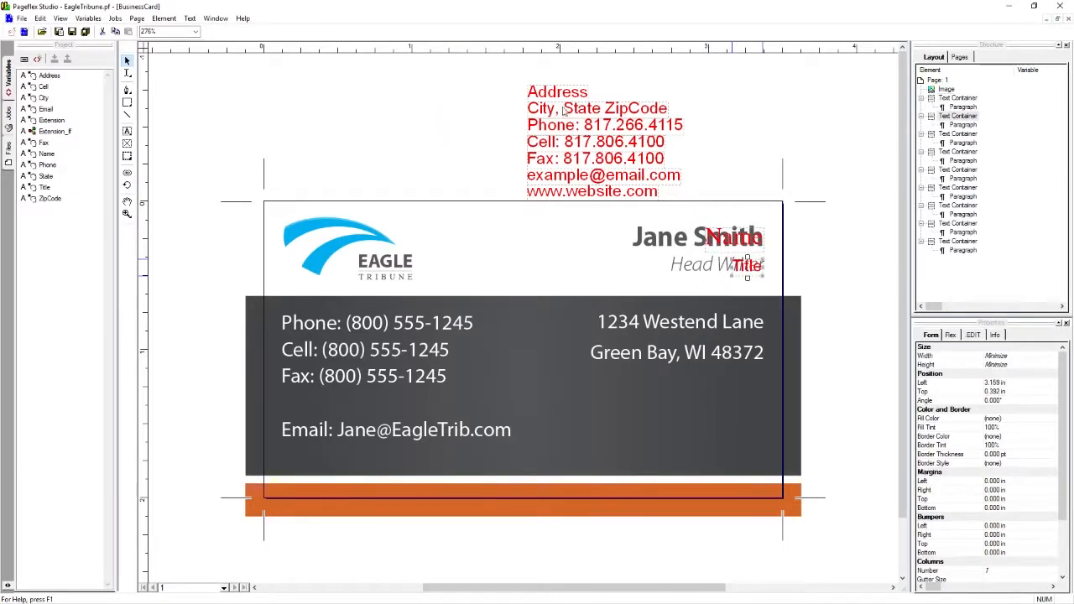
{"action": "left_click_drag", "start_coordinate": [550, 105], "coordinate": [701, 354]}
- Move the phone, cell, fax and e-mail containers onto their matching card lines, and delete the website container
{"action": "left_click_drag", "start_coordinate": [605, 117], "coordinate": [362, 324]}
{"action": "left_click_drag", "start_coordinate": [587, 139], "coordinate": [342, 341]}
{"action": "left_click", "coordinate": [351, 350]}
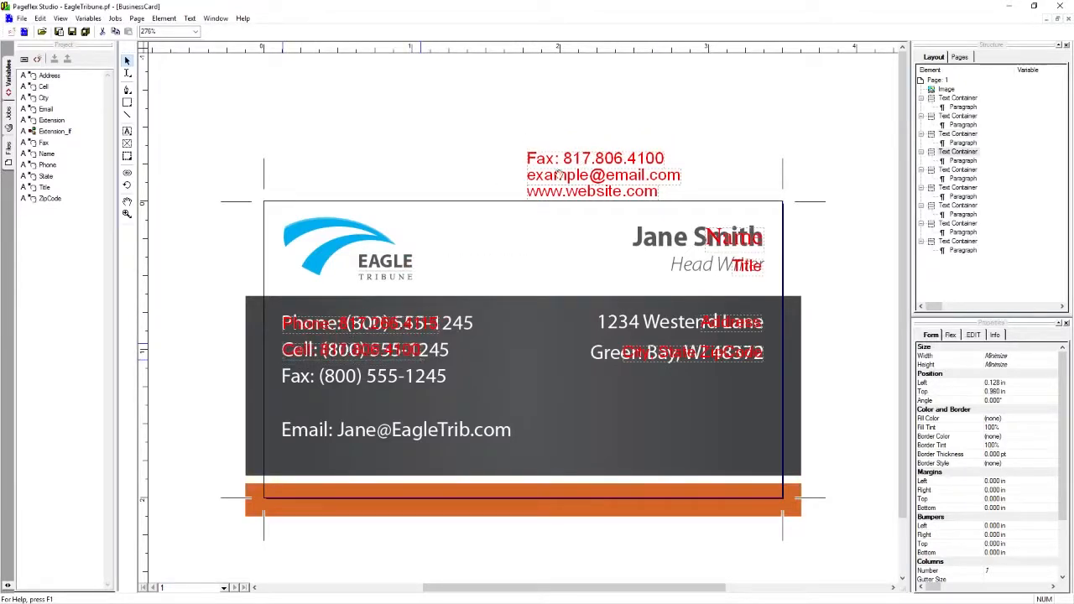
{"action": "left_click_drag", "start_coordinate": [558, 174], "coordinate": [330, 426]}
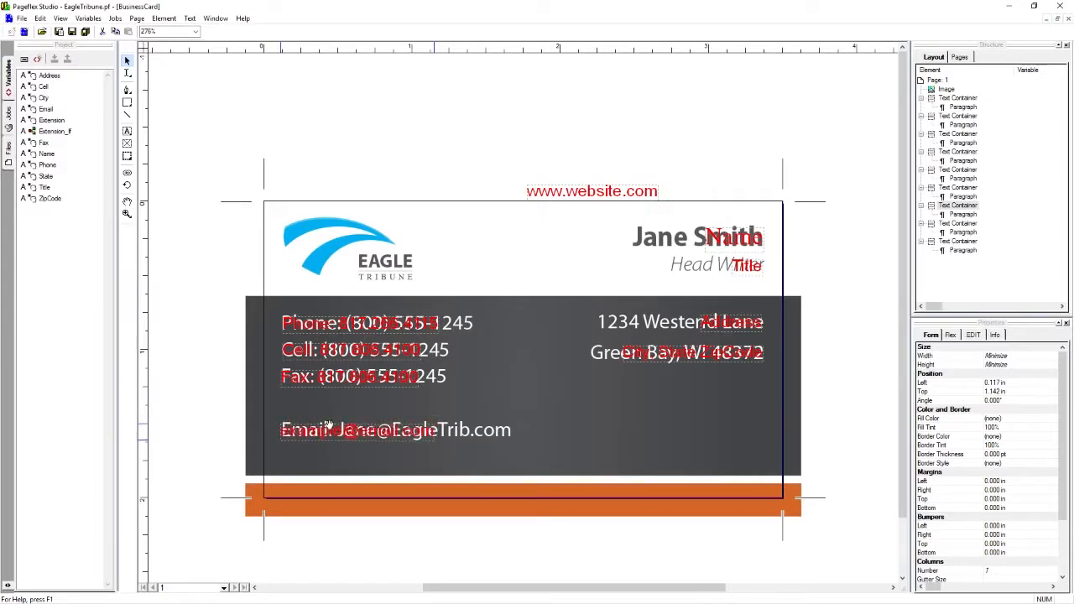
{"action": "left_click", "coordinate": [564, 196]}
{"action": "key", "text": "Delete"}
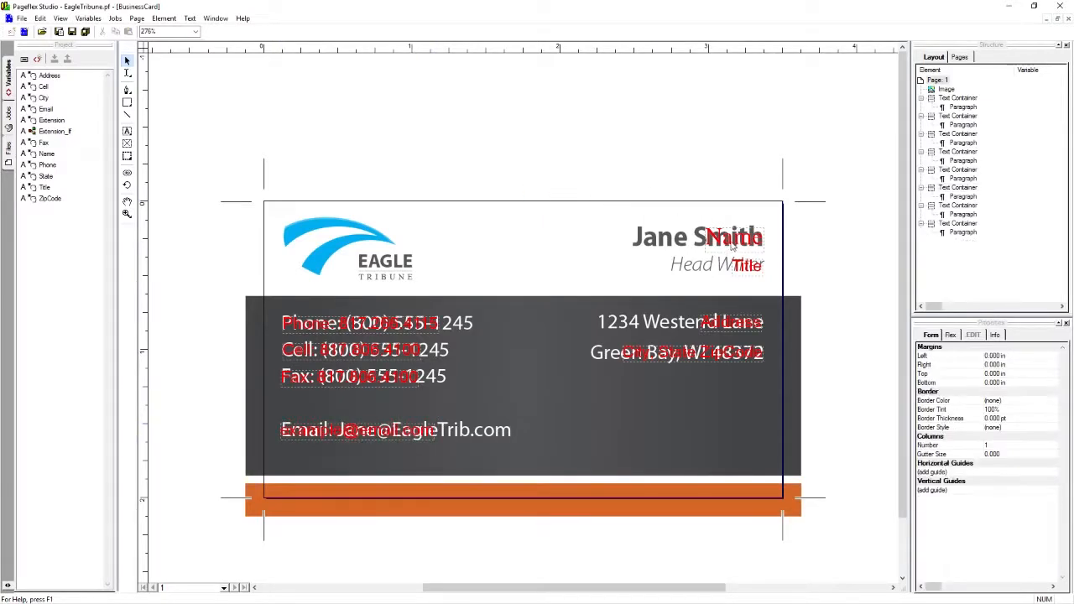
- Set the anchor point of the Name, Title, Address and City, State ZipCode containers to Right / Top
{"action": "left_click", "coordinate": [753, 269], "text": "shift"}
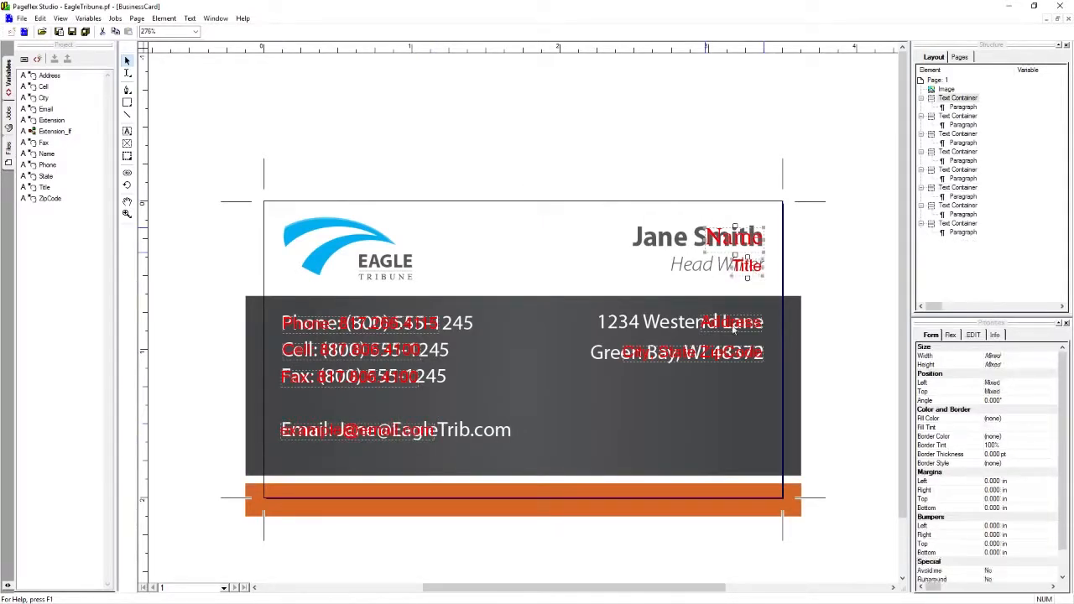
{"action": "left_click", "coordinate": [950, 335]}
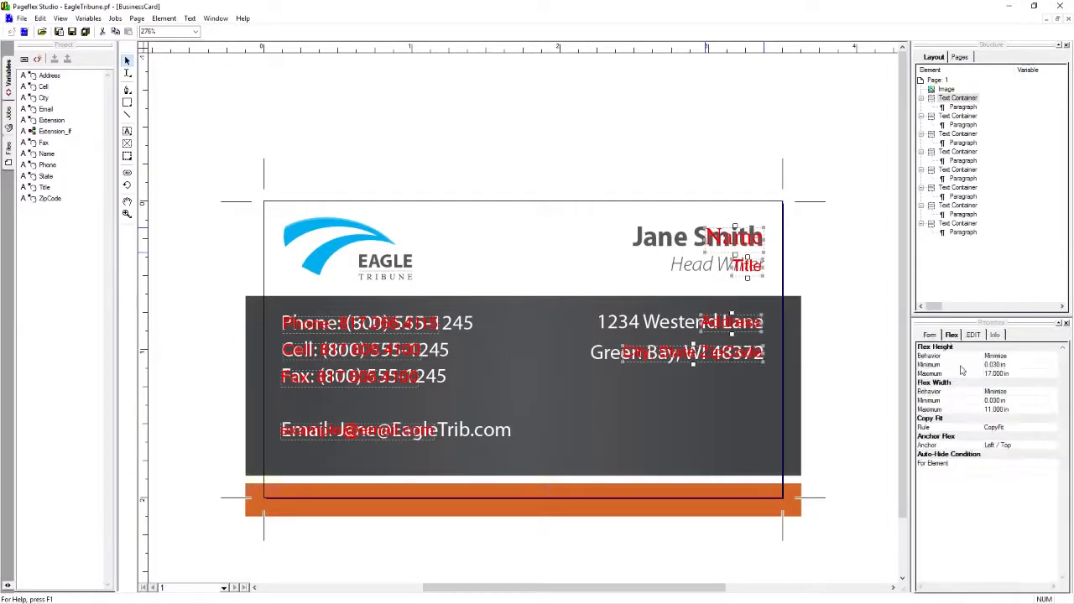
{"action": "left_click", "coordinate": [1027, 445]}
{"action": "left_click", "coordinate": [1050, 444]}
{"action": "left_click", "coordinate": [977, 308]}
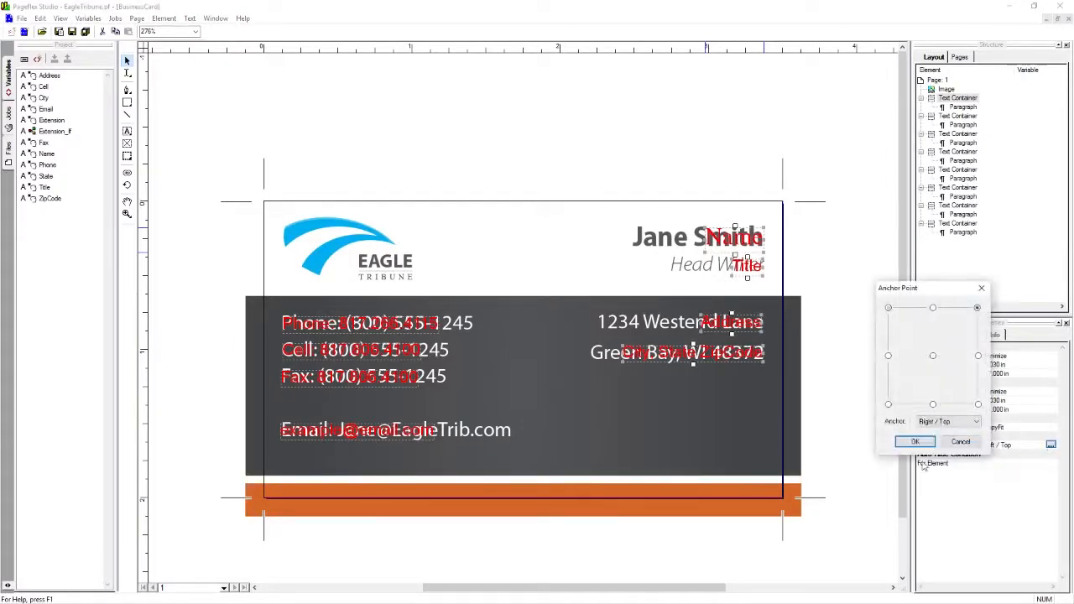
{"action": "left_click", "coordinate": [915, 441]}
{"action": "left_click", "coordinate": [450, 151]}
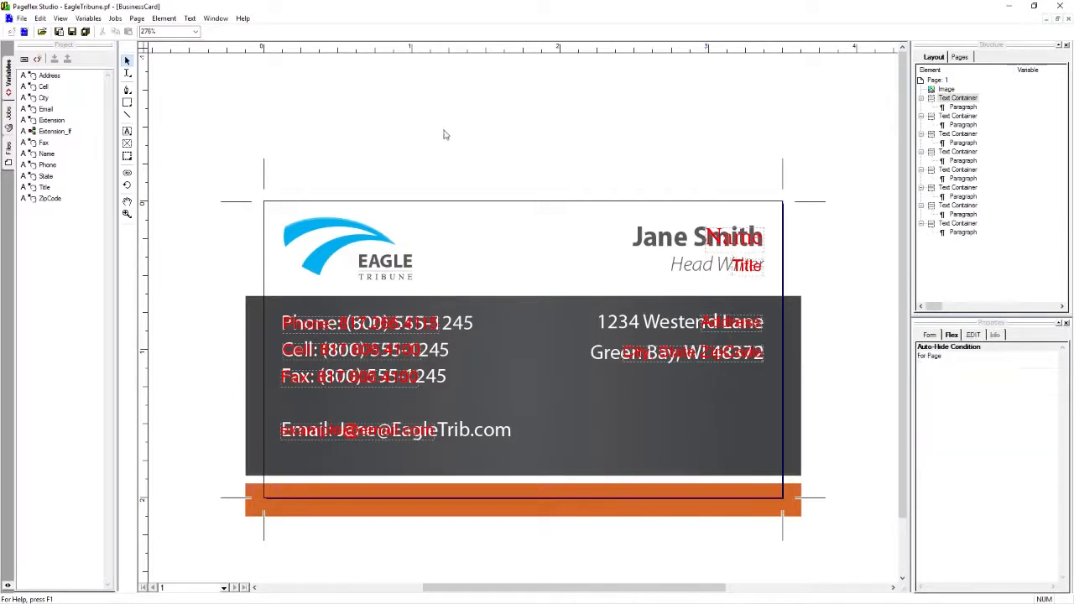
- Open the character properties of the Heading paragraph style from the document's style definitions
{"action": "left_click", "coordinate": [189, 17]}
{"action": "left_click", "coordinate": [220, 166]}
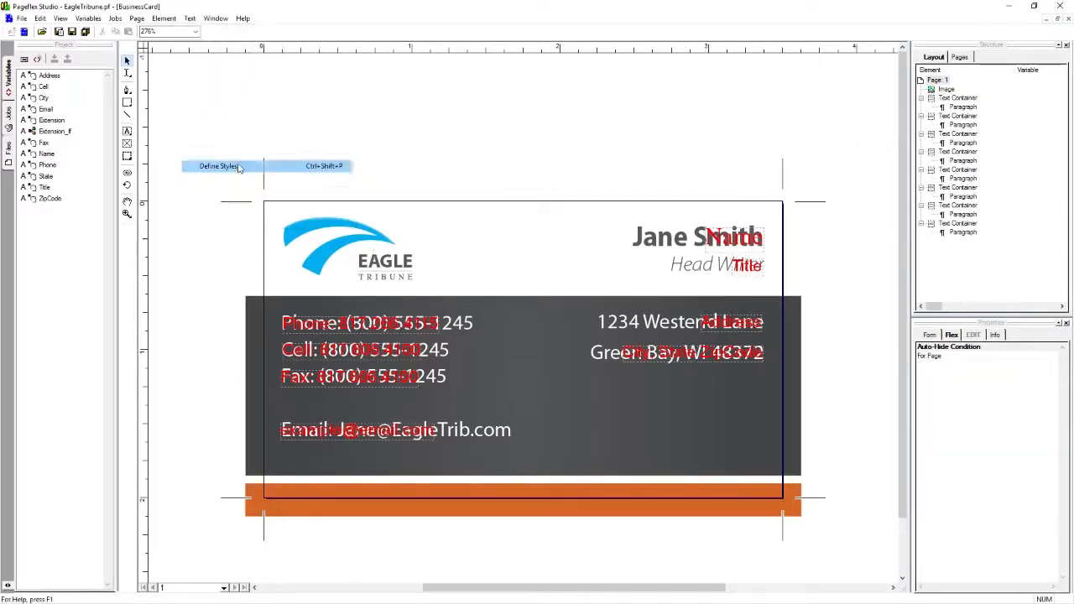
{"action": "left_click", "coordinate": [436, 254]}
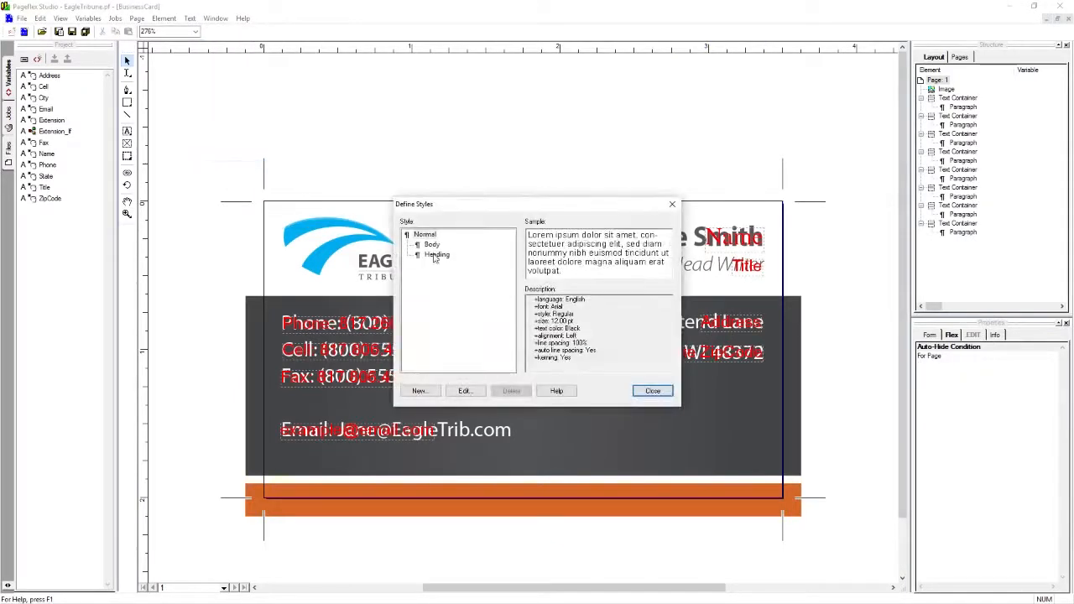
{"action": "left_click", "coordinate": [464, 391]}
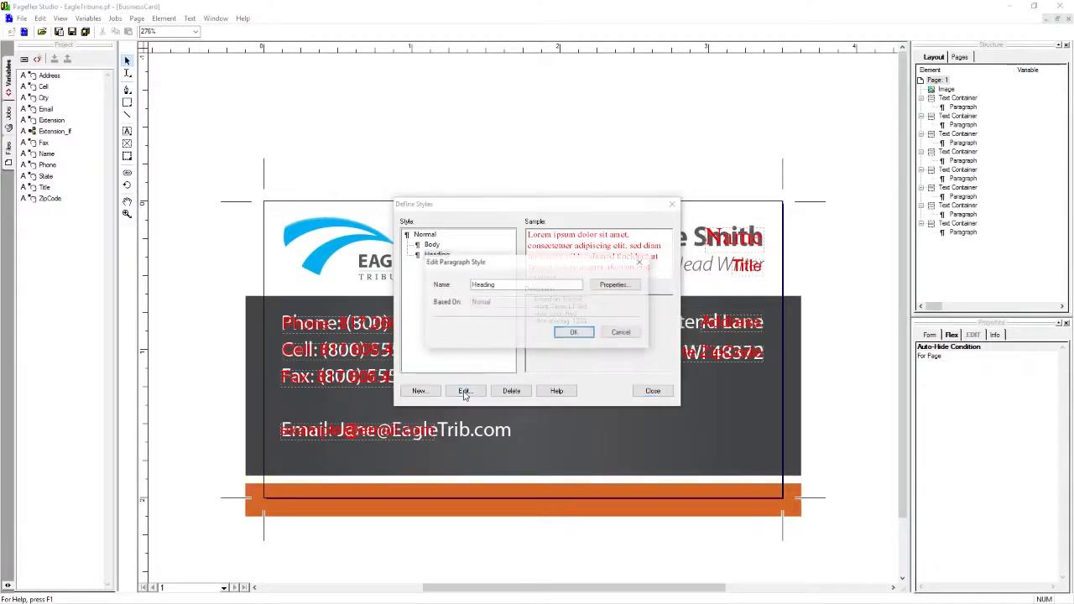
{"action": "left_click", "coordinate": [619, 285]}
{"action": "left_click", "coordinate": [616, 287]}
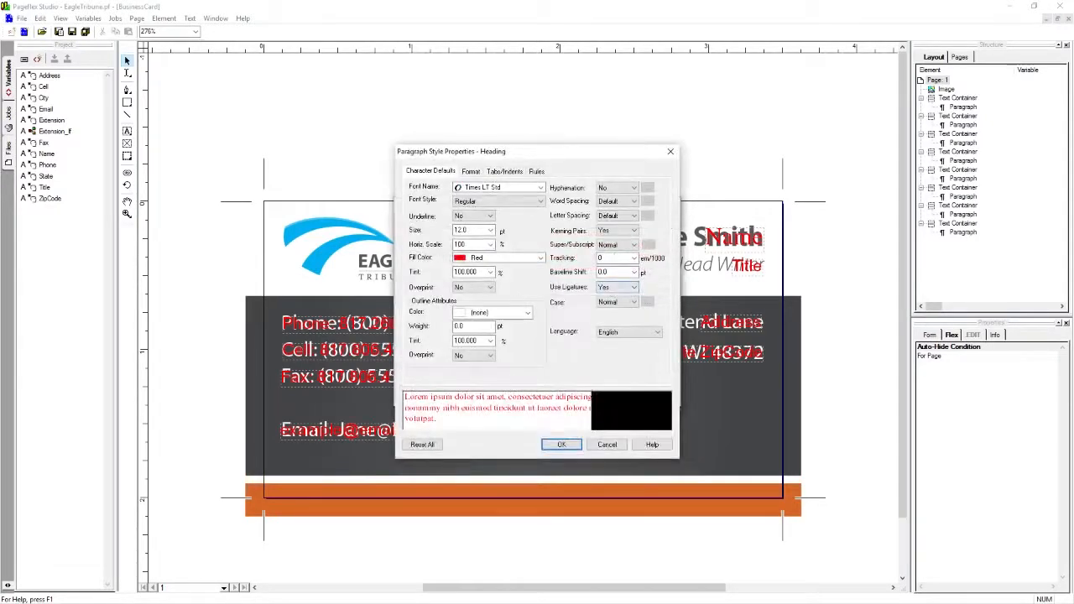
{"action": "left_click", "coordinate": [540, 187]}
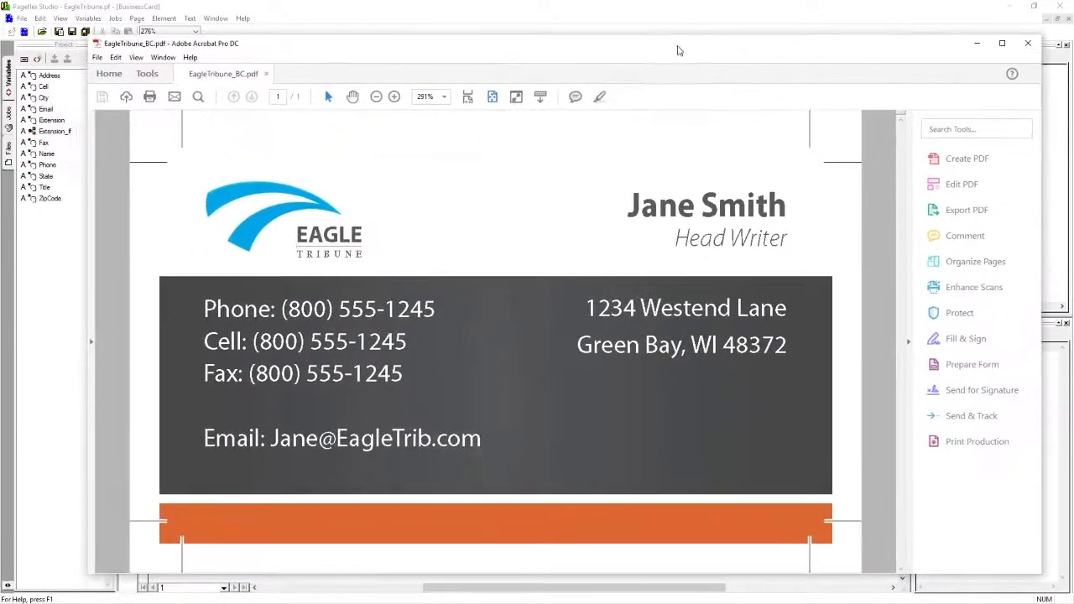
- Switch to EagleTribune_BC.pdf in Adobe Acrobat and check the font and size of the name and address text
{"action": "left_click", "coordinate": [948, 186]}
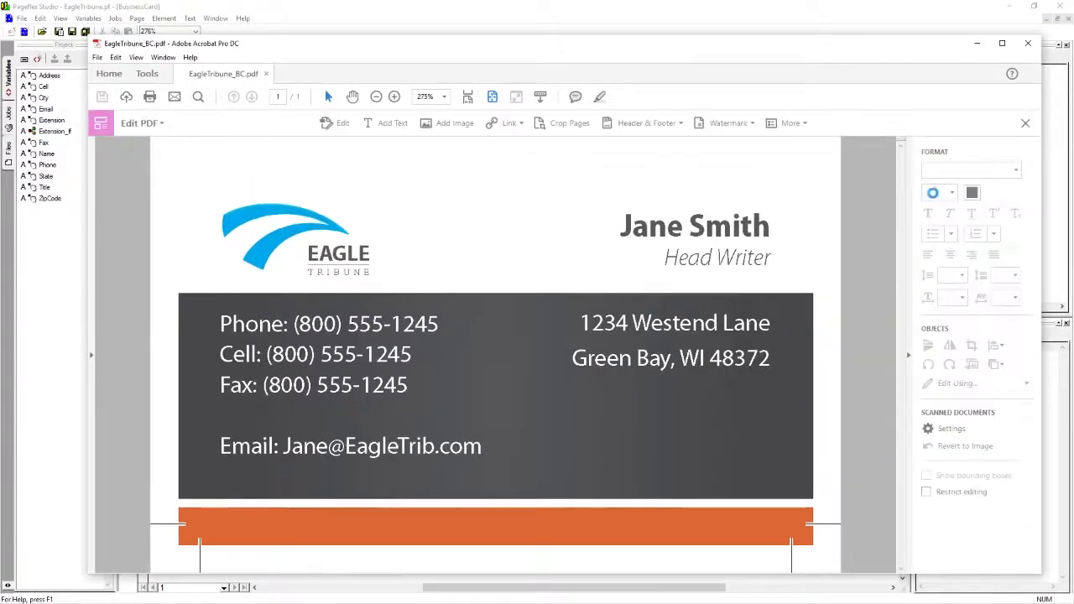
{"action": "left_click", "coordinate": [641, 223]}
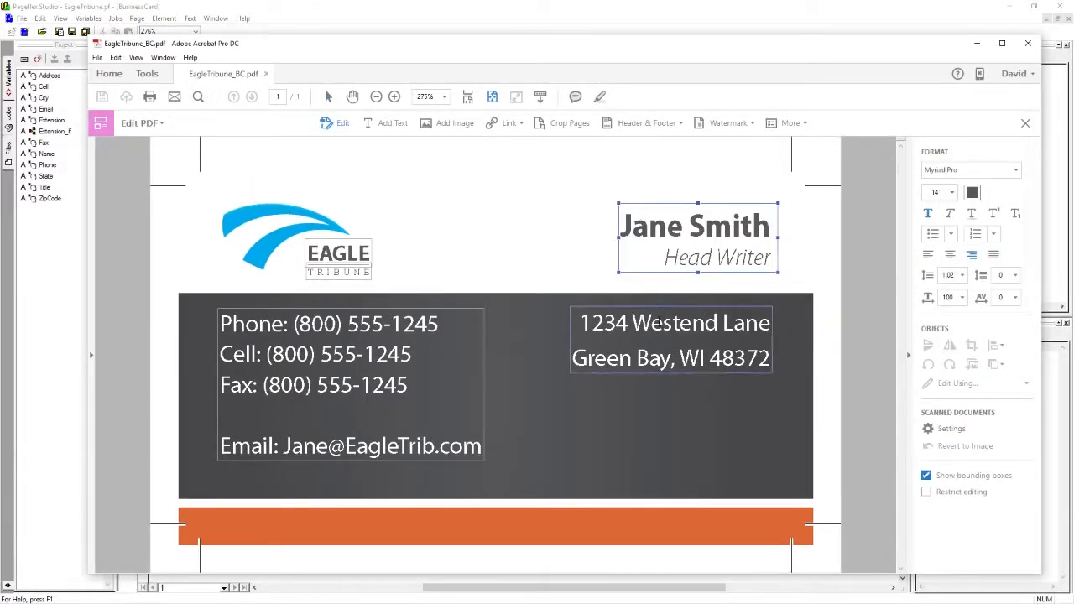
{"action": "left_click", "coordinate": [660, 323]}
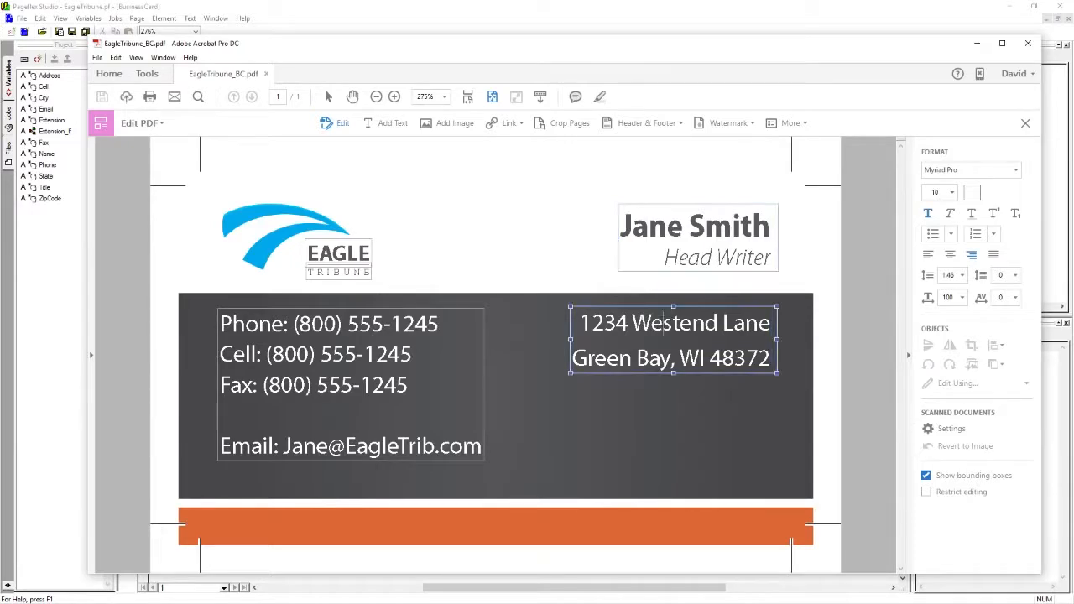
{"action": "left_click_drag", "start_coordinate": [774, 42], "coordinate": [0, 31]}
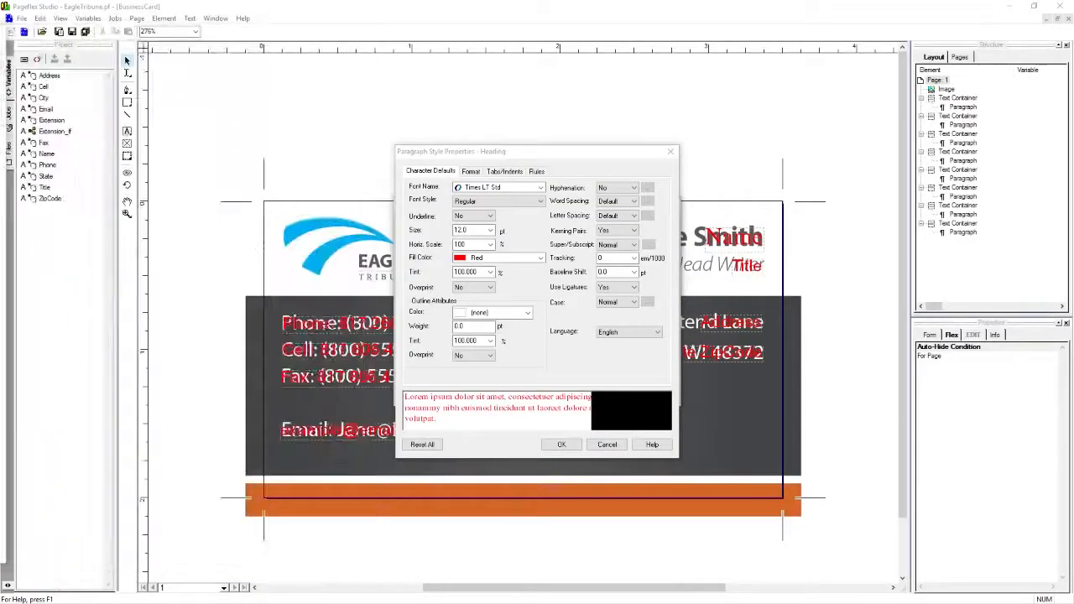
- Back in Pageflex Studio, set the Heading style's font to Myriad Pro and its size to 14 pt
{"action": "left_click", "coordinate": [486, 193]}
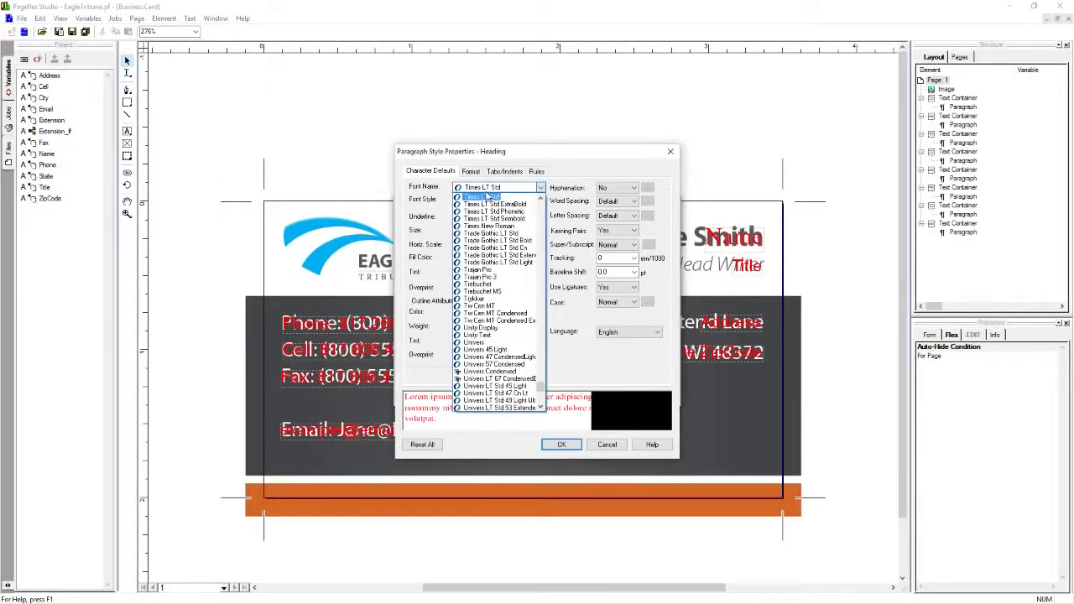
{"action": "type", "text": "my"}
{"action": "scroll", "coordinate": [510, 387], "scroll_direction": "down", "scroll_amount": 1}
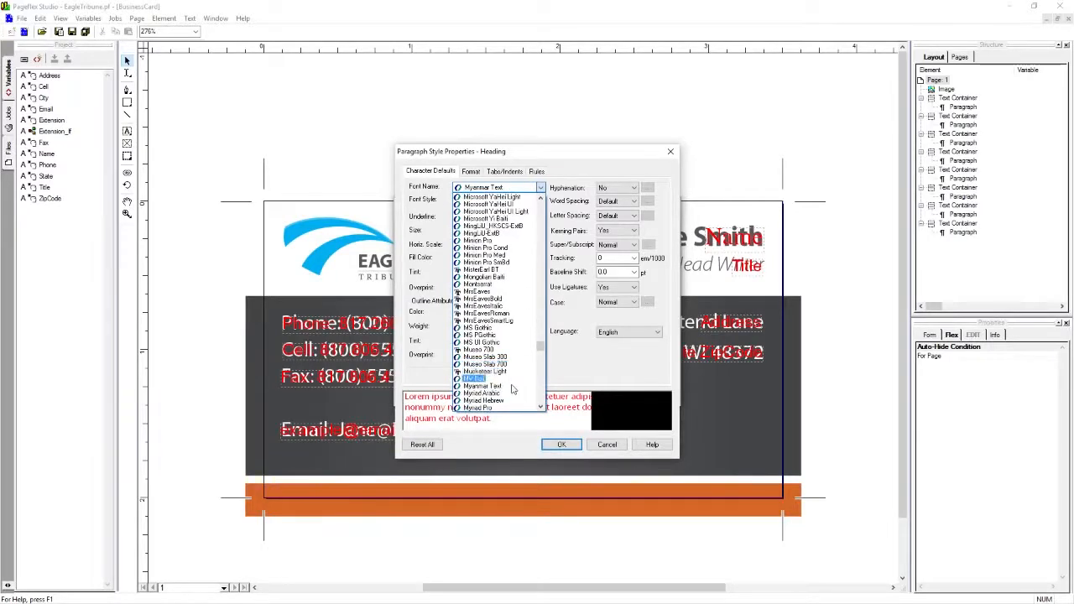
{"action": "left_click", "coordinate": [487, 407]}
{"action": "double_click", "coordinate": [480, 230]}
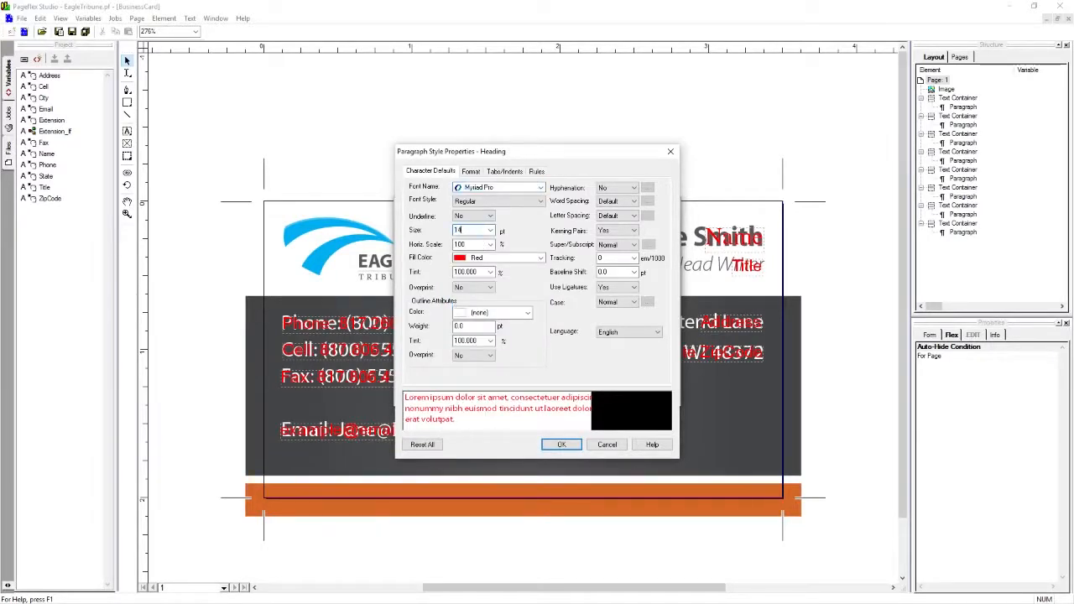
{"action": "key", "text": "Tab"}
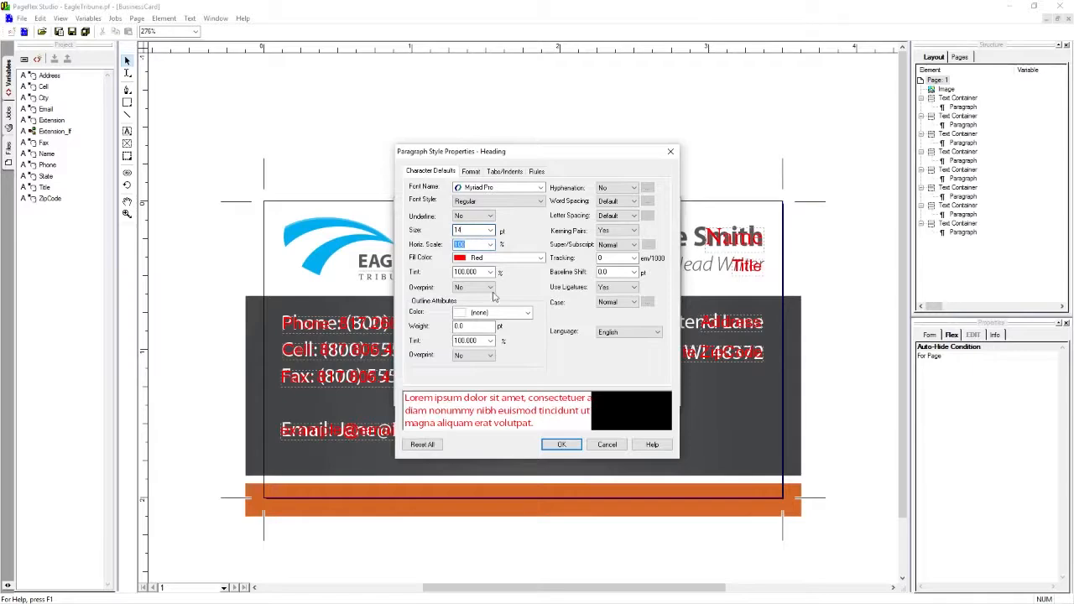
{"action": "left_click", "coordinate": [561, 444]}
- Set the Body paragraph style's font to Myriad Pro and its size to 10 pt, and close the style definitions
{"action": "left_click", "coordinate": [431, 244]}
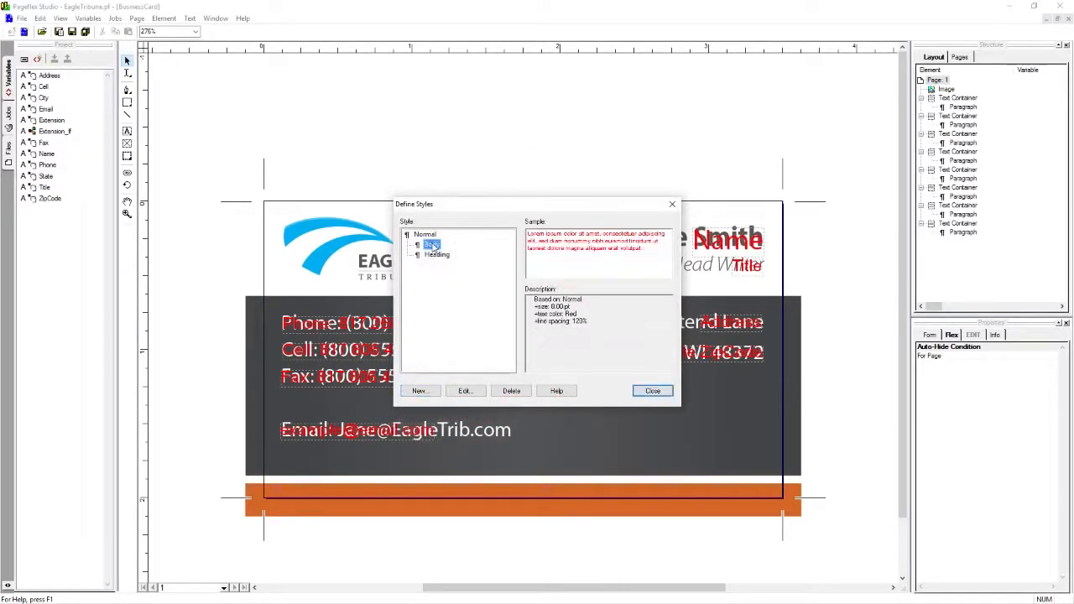
{"action": "left_click", "coordinate": [476, 394]}
{"action": "left_click", "coordinate": [558, 329]}
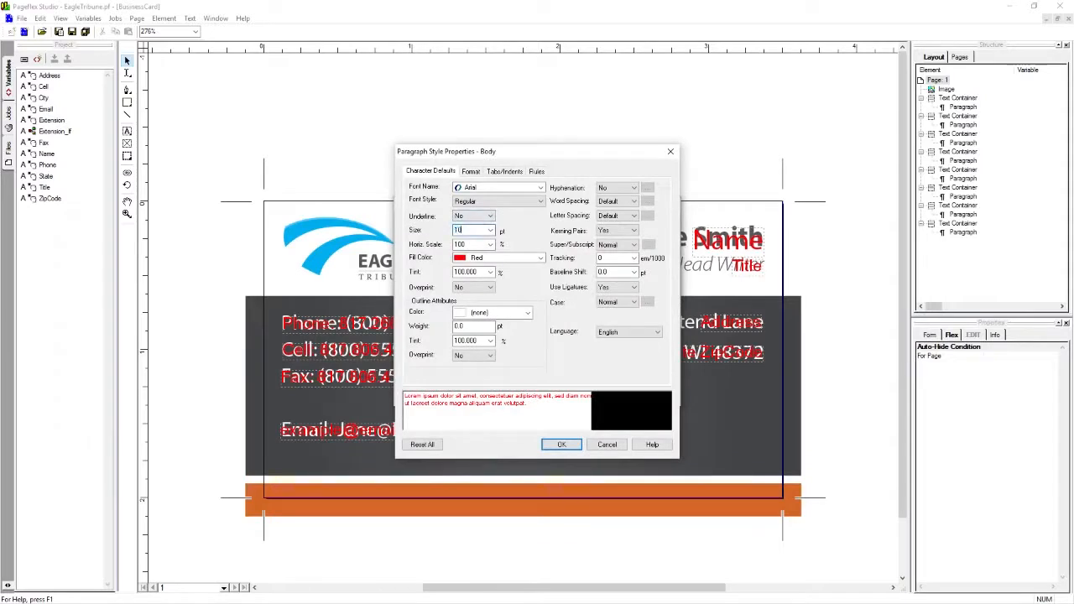
{"action": "left_click", "coordinate": [491, 188]}
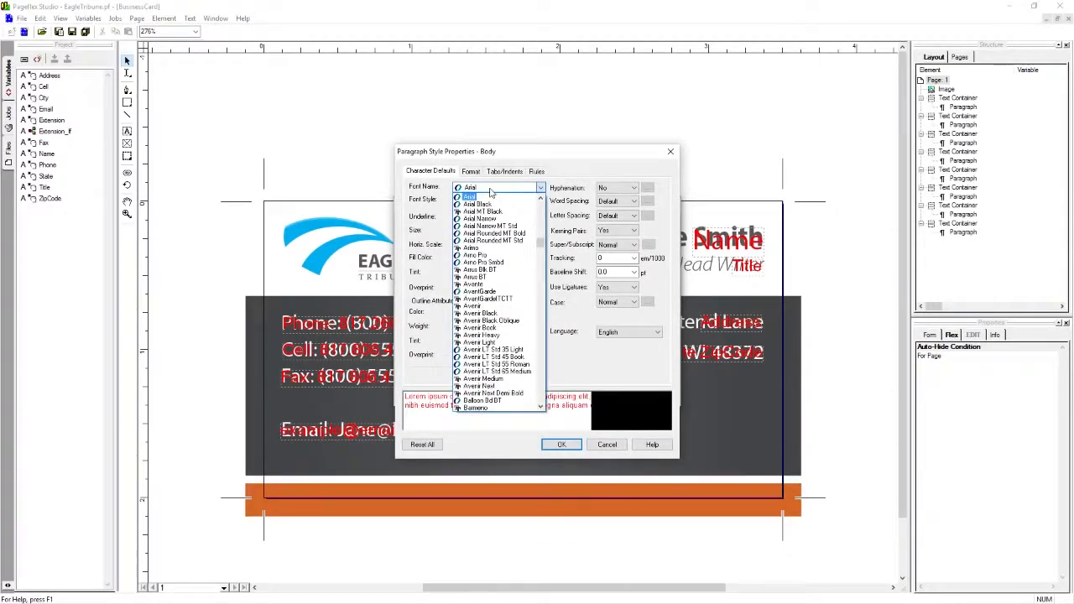
{"action": "type", "text": "my"}
{"action": "key", "text": "Down"}
{"action": "key", "text": "Down"}
{"action": "key", "text": "Down"}
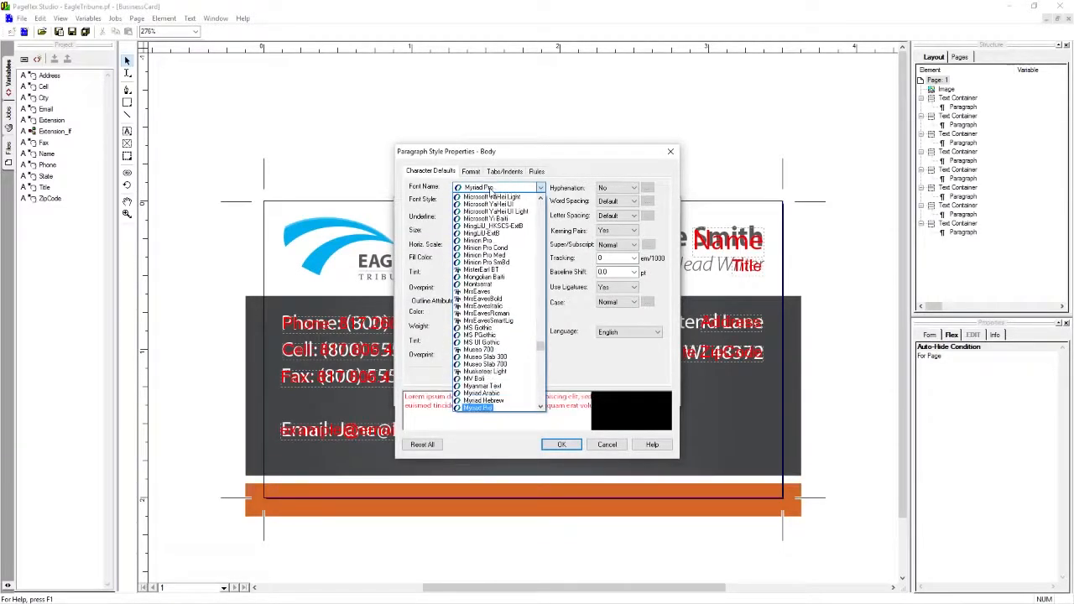
{"action": "key", "text": "Return"}
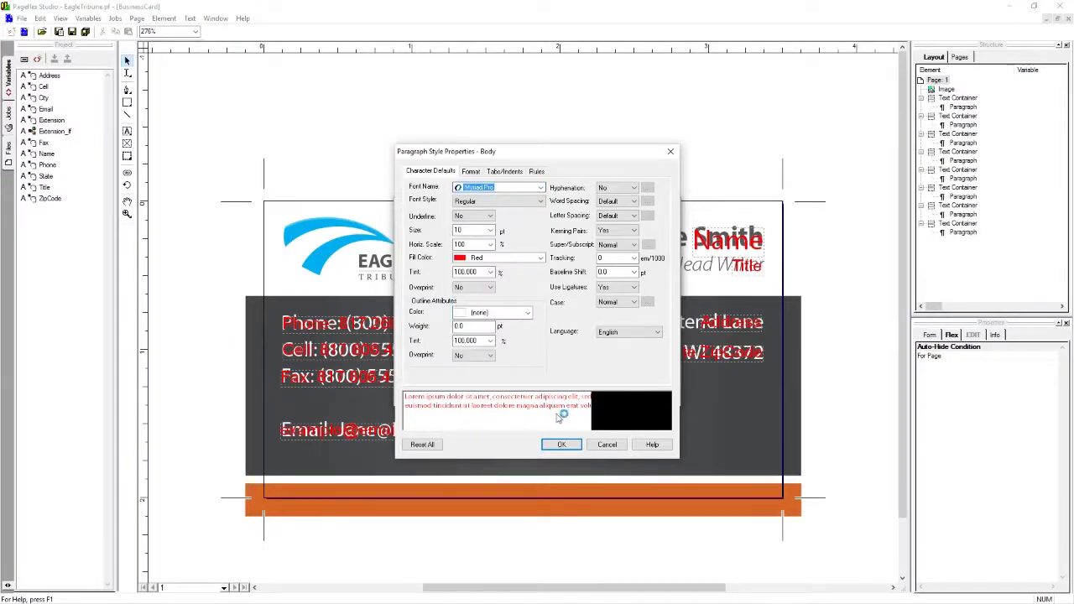
{"action": "left_click", "coordinate": [559, 445]}
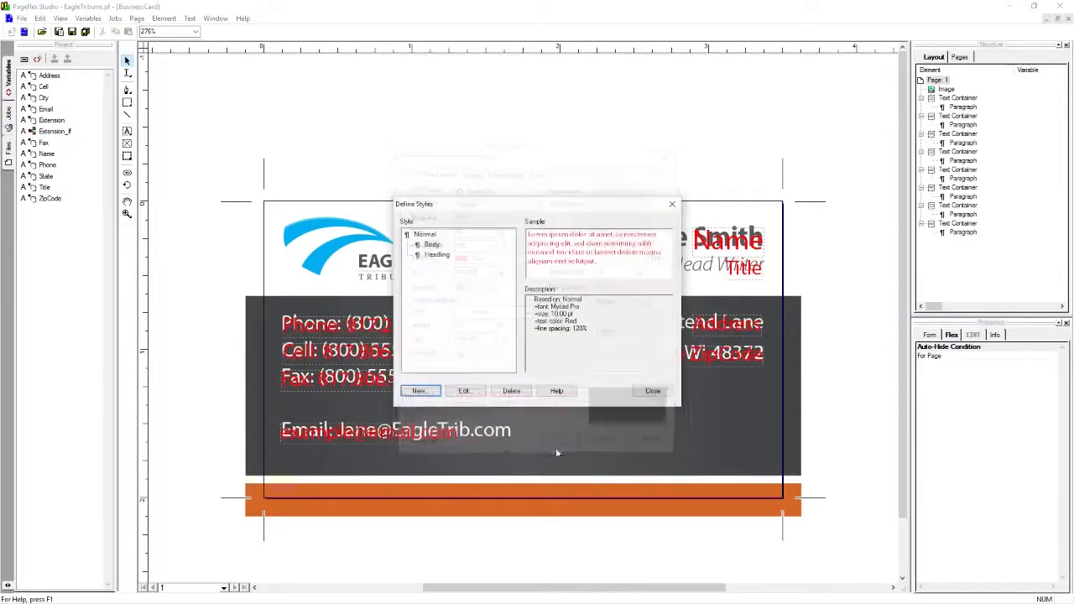
{"action": "left_click", "coordinate": [652, 391]}
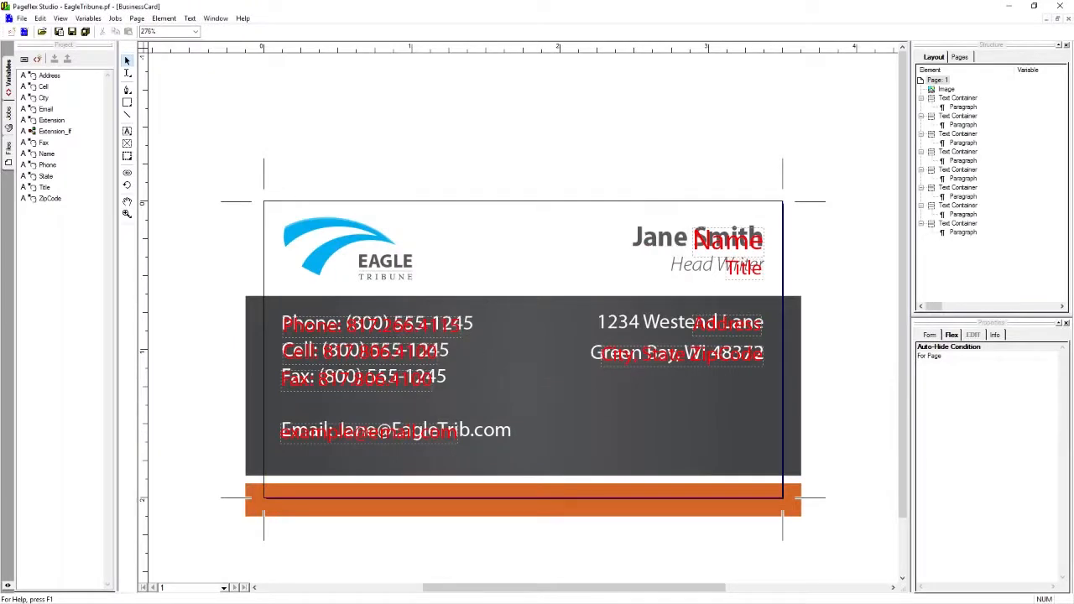
- Change the Heading paragraph style's font style to Bold in the document's style definitions
{"action": "left_click", "coordinate": [737, 245]}
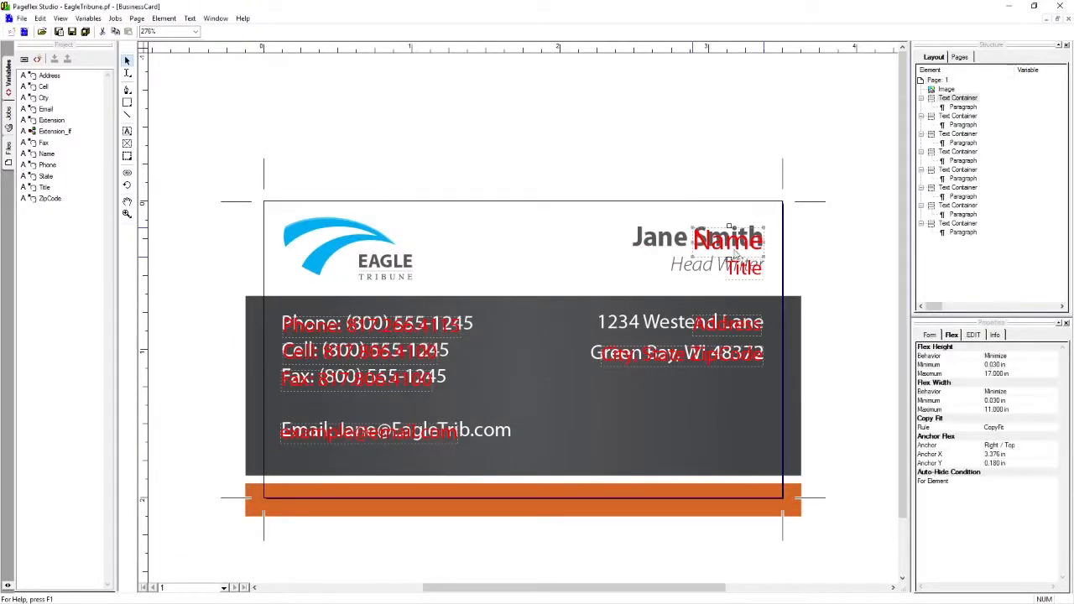
{"action": "left_click", "coordinate": [189, 17]}
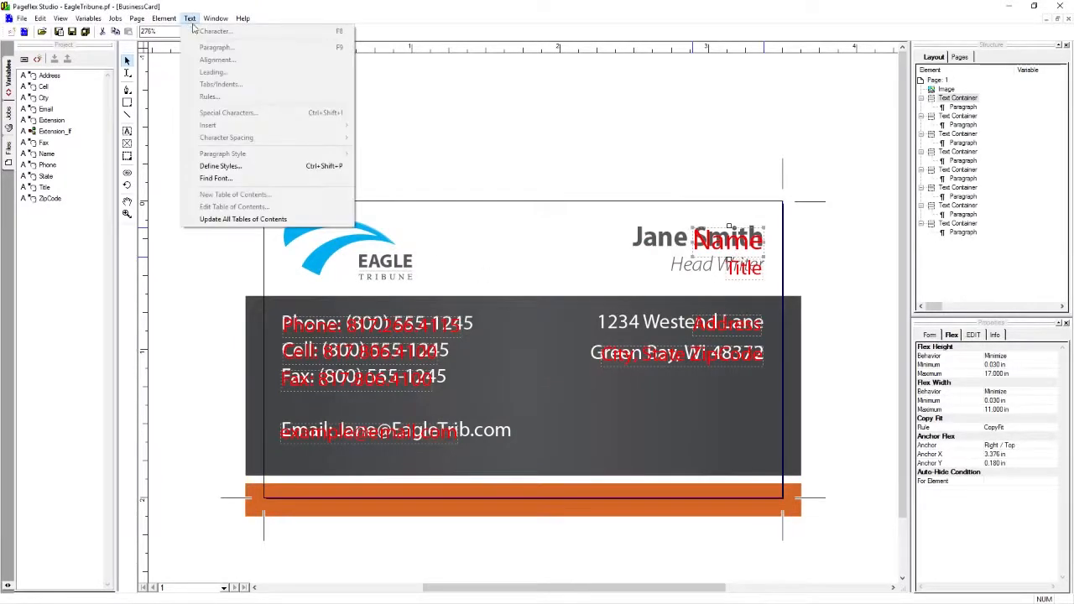
{"action": "left_click", "coordinate": [286, 165]}
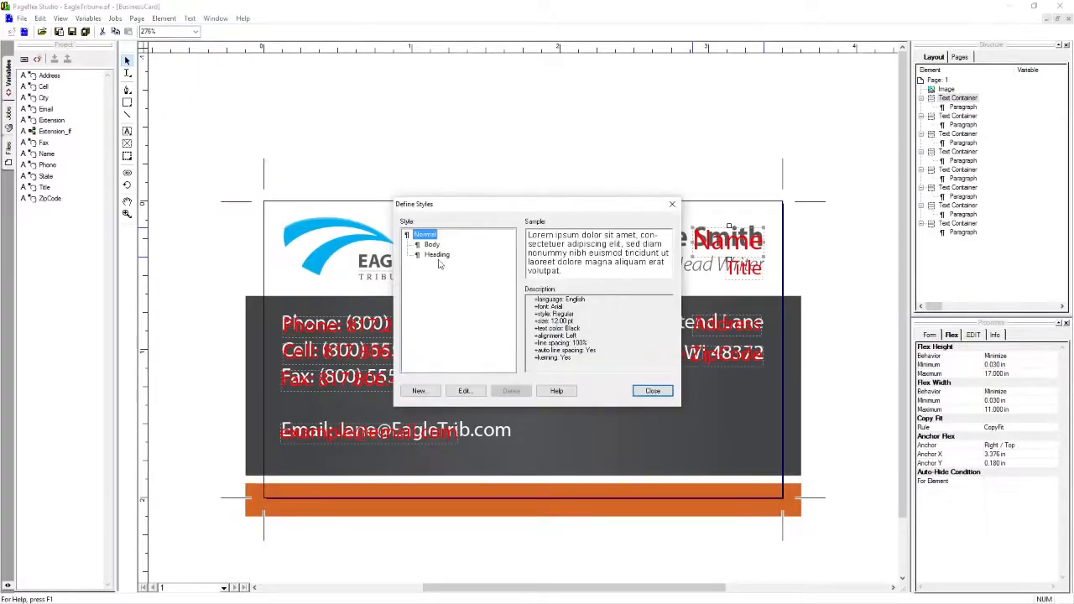
{"action": "left_click", "coordinate": [432, 255]}
{"action": "left_click", "coordinate": [465, 392]}
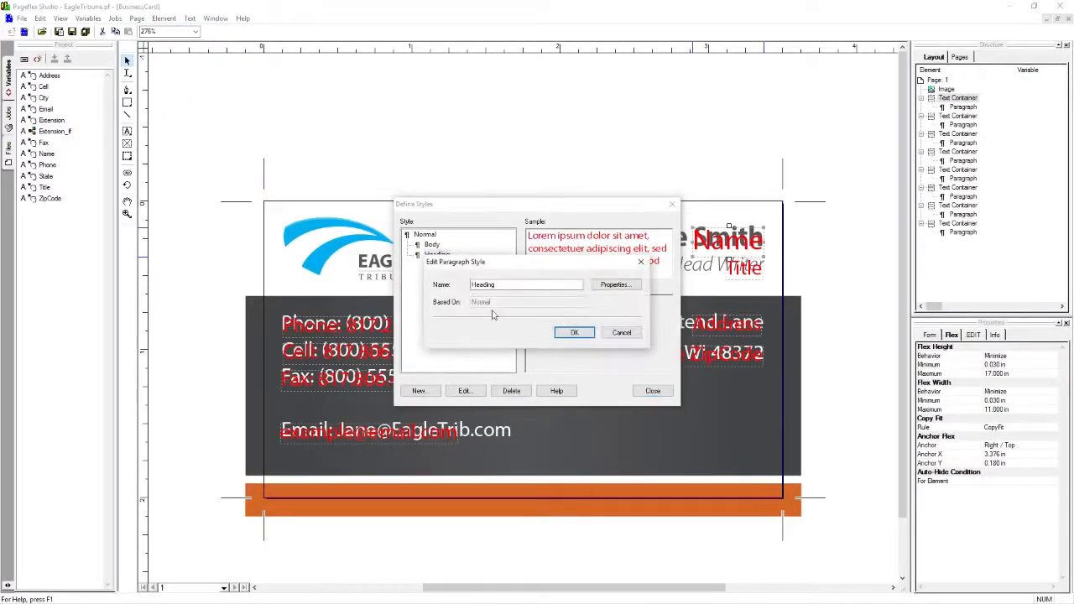
{"action": "left_click", "coordinate": [614, 287]}
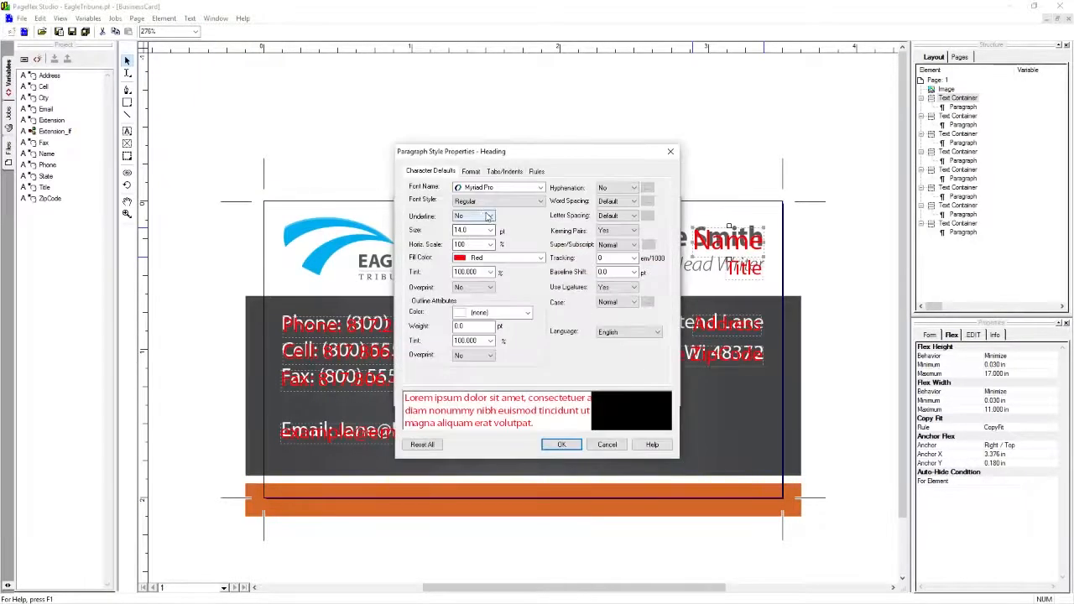
{"action": "left_click", "coordinate": [488, 216]}
{"action": "left_click", "coordinate": [493, 203]}
{"action": "left_click", "coordinate": [493, 202]}
{"action": "left_click", "coordinate": [489, 219]}
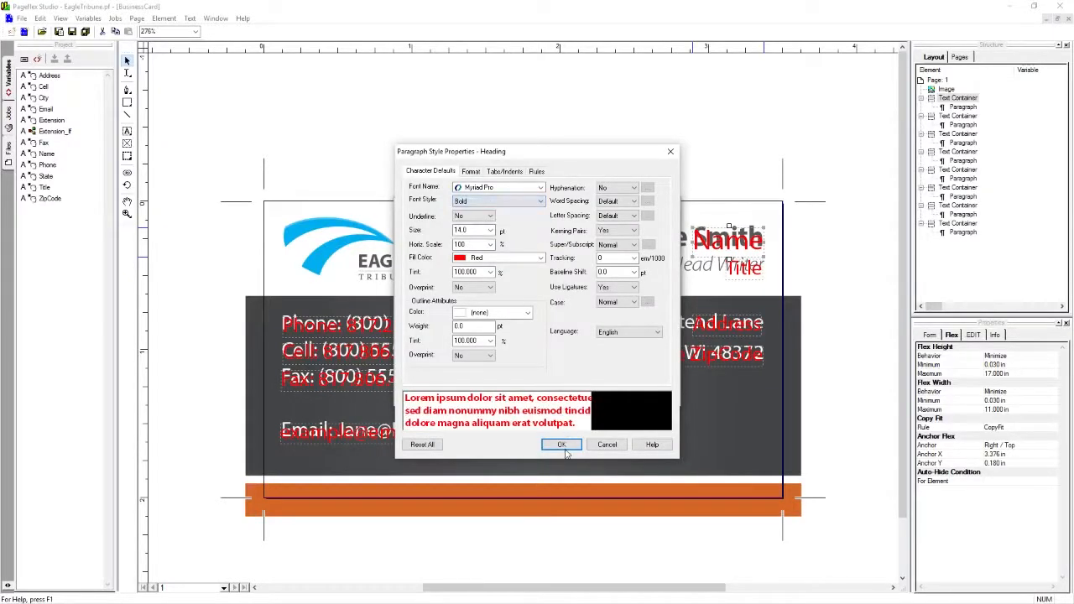
{"action": "left_click", "coordinate": [562, 445]}
{"action": "left_click", "coordinate": [652, 391]}
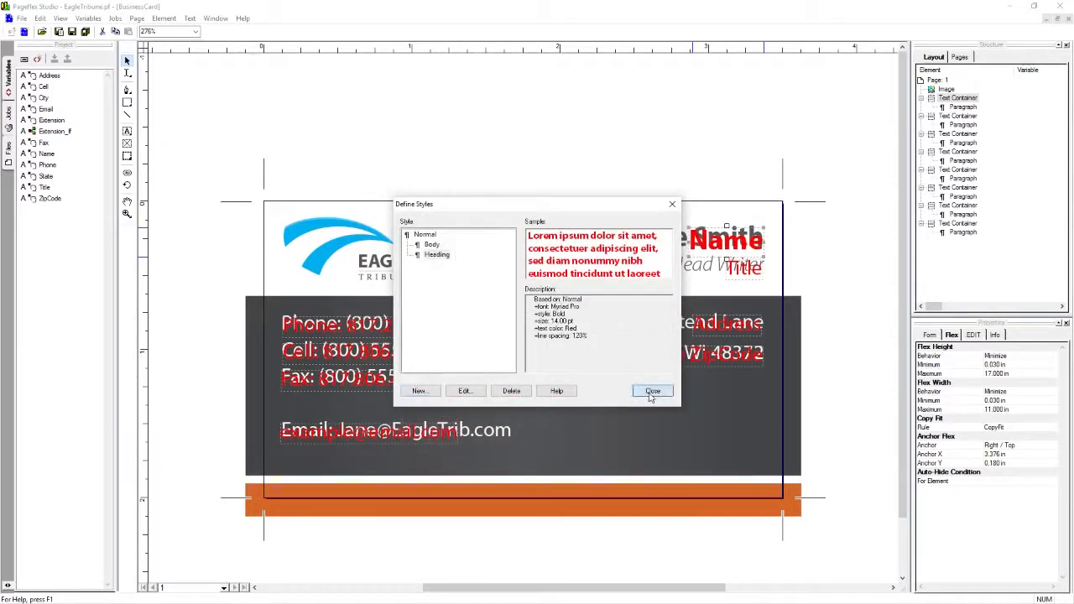
- Move the Name and Title containers slightly up and to the left over the matching background text
{"action": "left_click", "coordinate": [666, 169]}
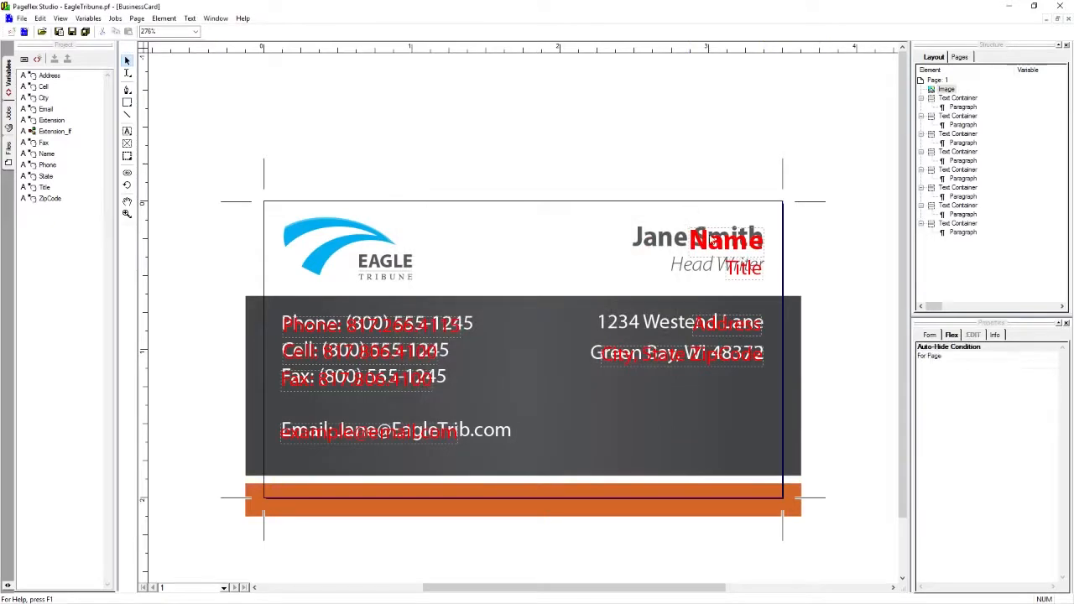
{"action": "left_click", "coordinate": [744, 266]}
{"action": "left_click_drag", "start_coordinate": [743, 265], "coordinate": [743, 259]}
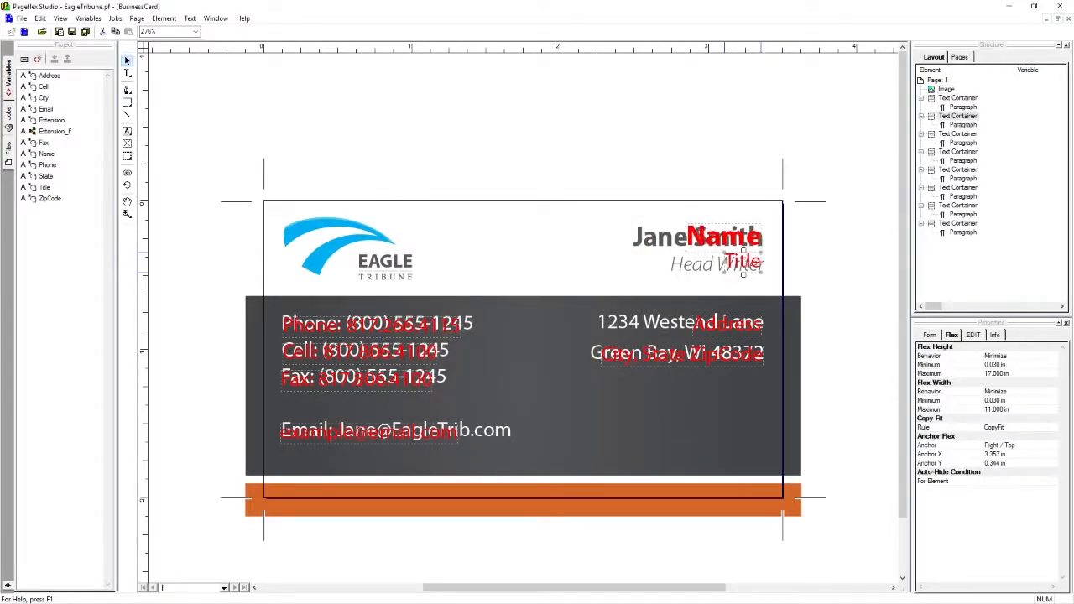
- Copy the phone line from EagleTribune_BC.pdf in Adobe Acrobat and replace the Phone container's text with it in Pageflex Studio
{"action": "left_click_drag", "start_coordinate": [2, 66], "coordinate": [887, 47]}
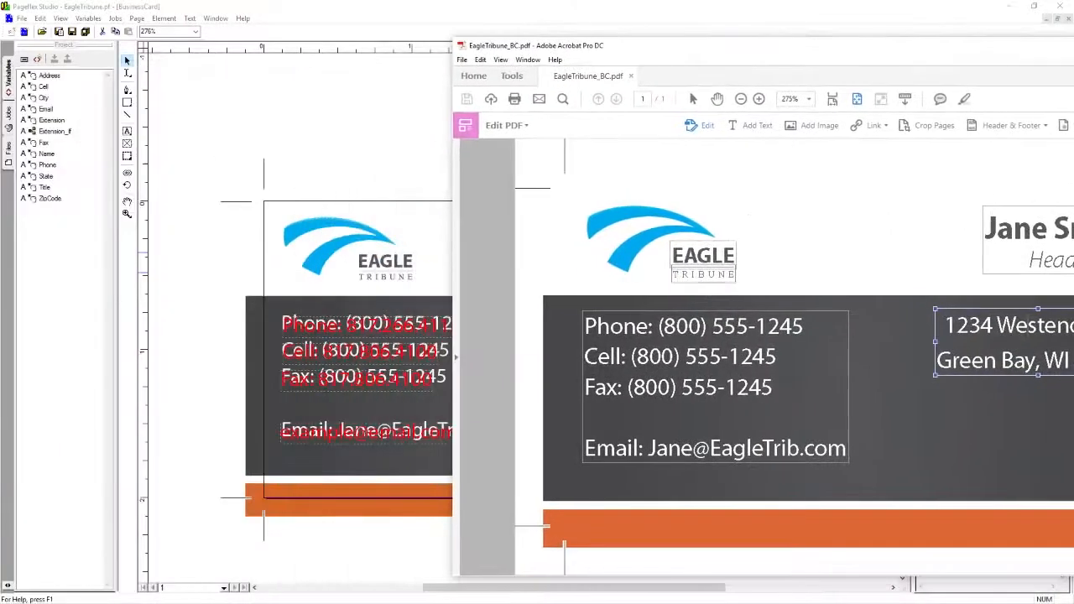
{"action": "left_click_drag", "start_coordinate": [825, 330], "coordinate": [580, 325]}
{"action": "key", "text": "ctrl+c"}
{"action": "triple_click", "coordinate": [390, 325]}
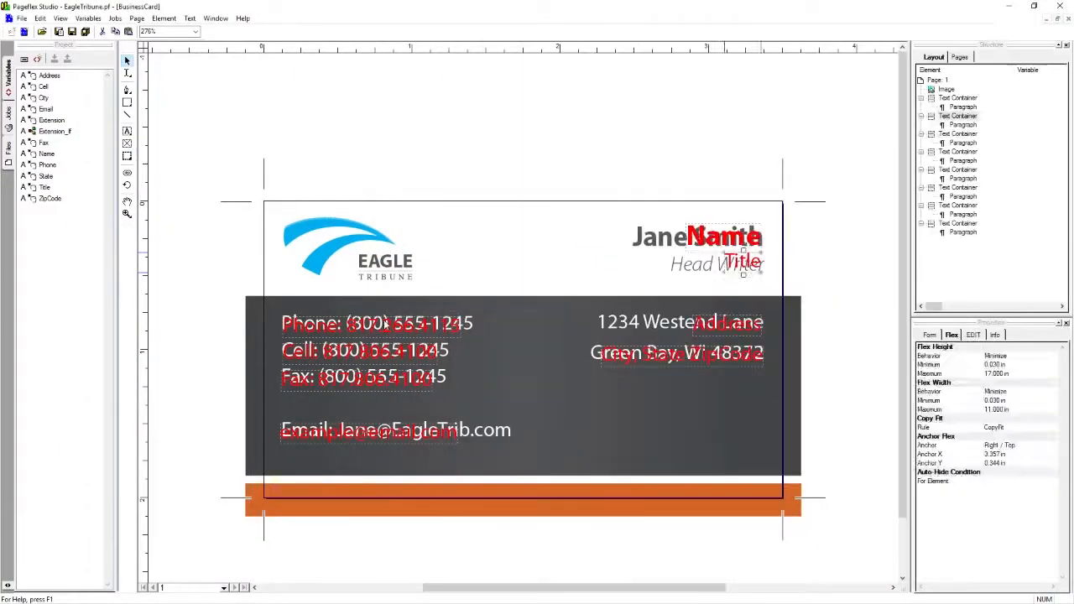
{"action": "key", "text": "ctrl+v"}
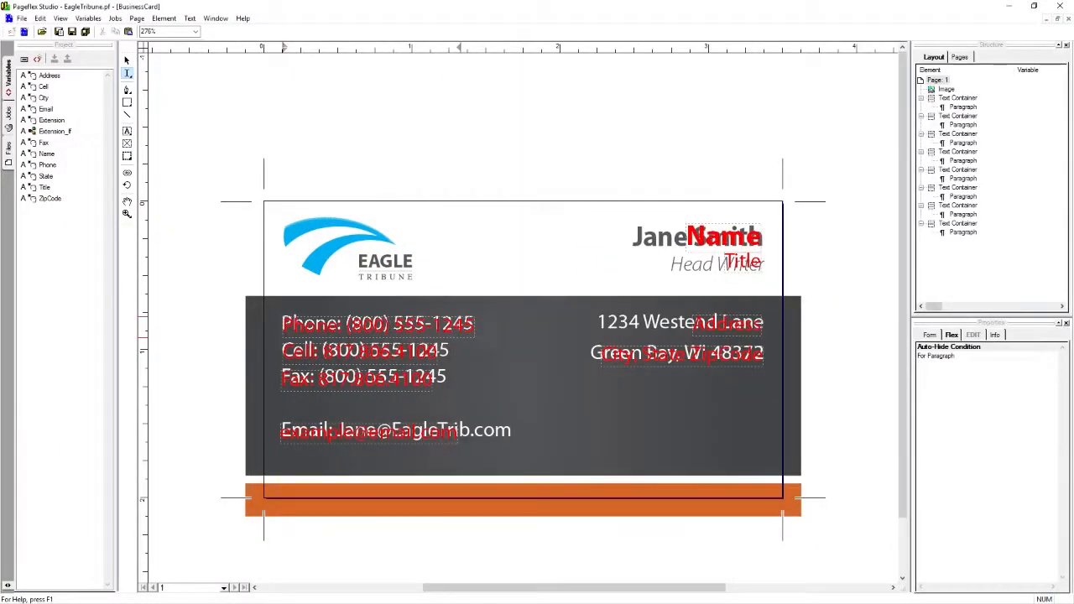
- Copy the cell line from the PDF in Acrobat and paste it over the Cell container's text in Pageflex Studio
{"action": "key", "text": "alt+Tab"}
{"action": "left_click_drag", "start_coordinate": [786, 357], "coordinate": [580, 355]}
{"action": "key", "text": "ctrl+c"}
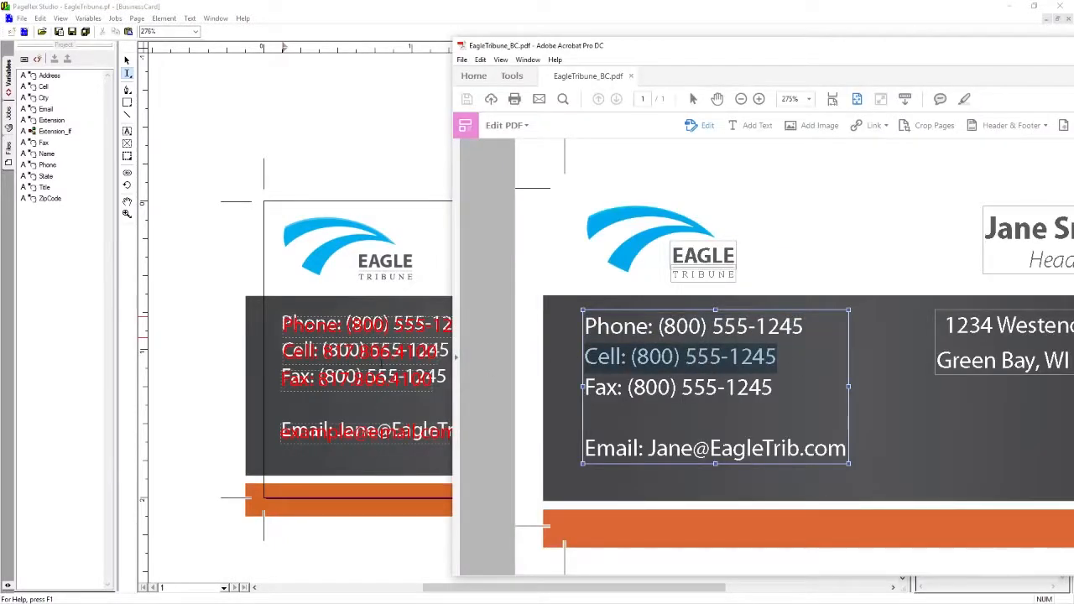
{"action": "triple_click", "coordinate": [369, 351]}
{"action": "key", "text": "ctrl+v"}
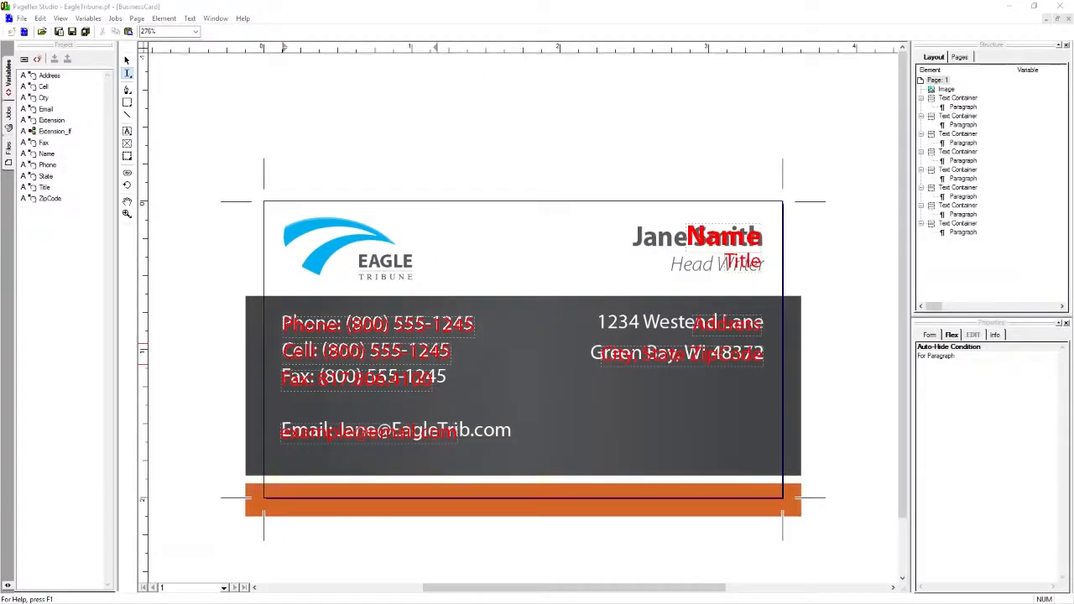
- Copy the fax line from the PDF in Acrobat and paste it over the Fax container's text in Pageflex Studio
{"action": "key", "text": "alt+Tab"}
{"action": "left_click_drag", "start_coordinate": [779, 387], "coordinate": [581, 387]}
{"action": "key", "text": "ctrl+c"}
{"action": "key", "text": "alt+Tab"}
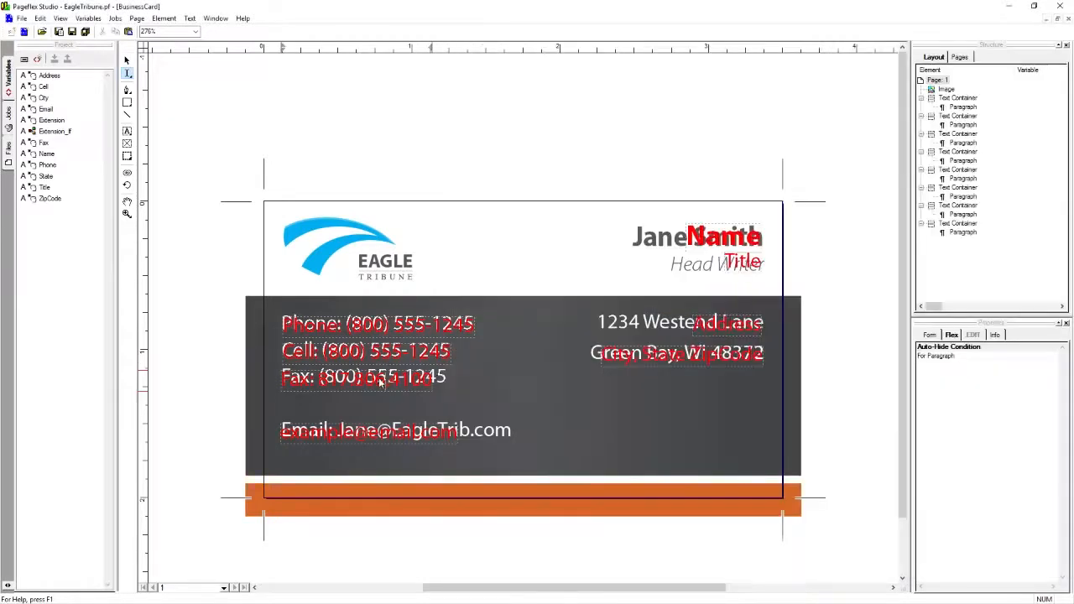
{"action": "triple_click", "coordinate": [370, 377]}
{"action": "key", "text": "ctrl+v"}
- Copy the email line from the PDF in Acrobat and replace the Email container's text with it in Pageflex Studio
{"action": "key", "text": "alt+Tab"}
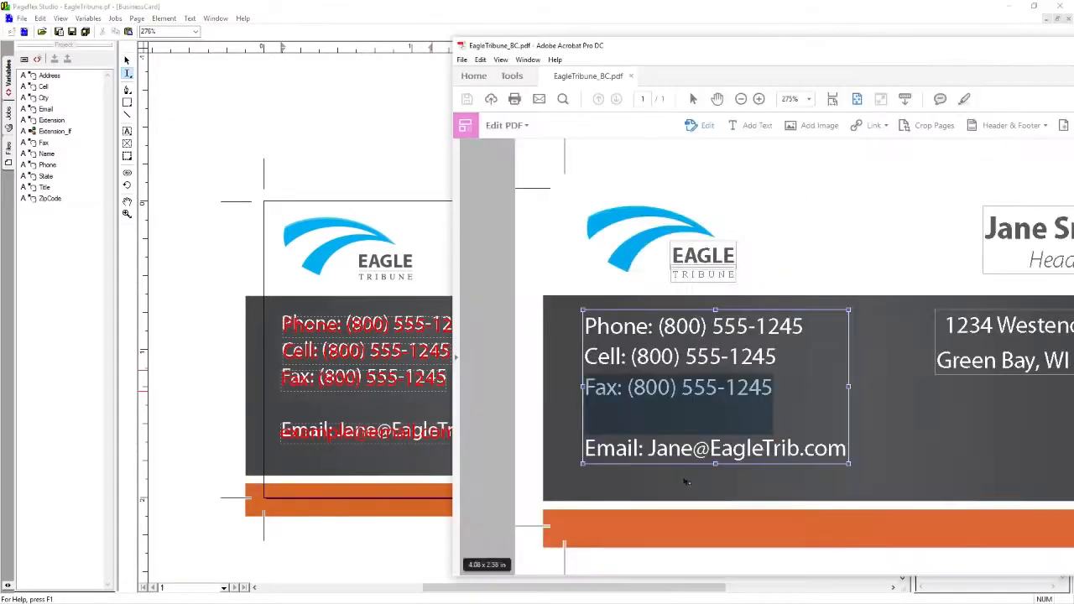
{"action": "left_click_drag", "start_coordinate": [846, 448], "coordinate": [590, 446]}
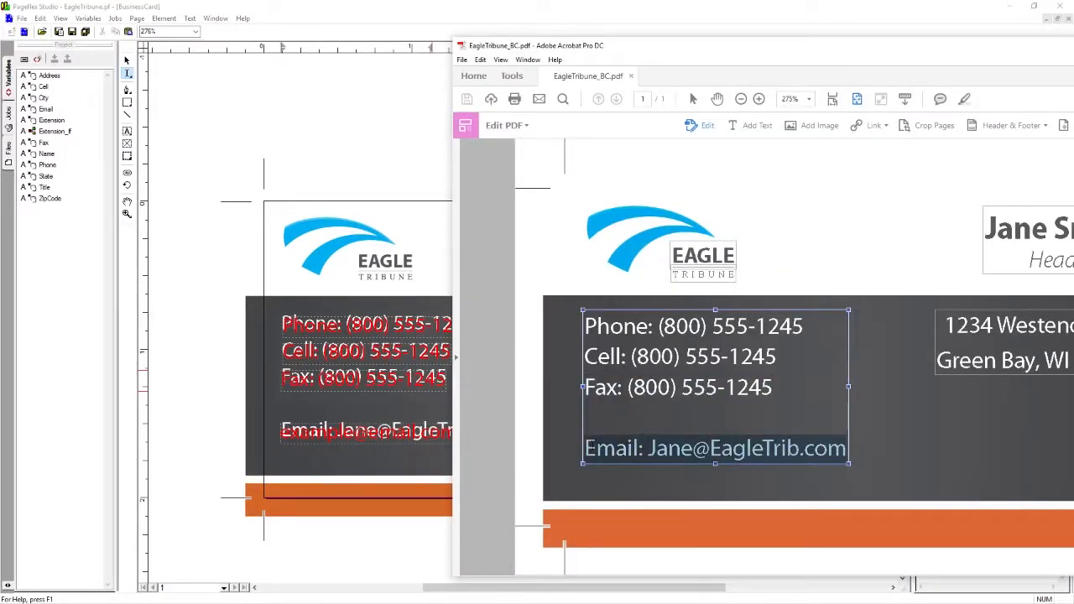
{"action": "key", "text": "alt+Tab"}
{"action": "triple_click", "coordinate": [332, 432]}
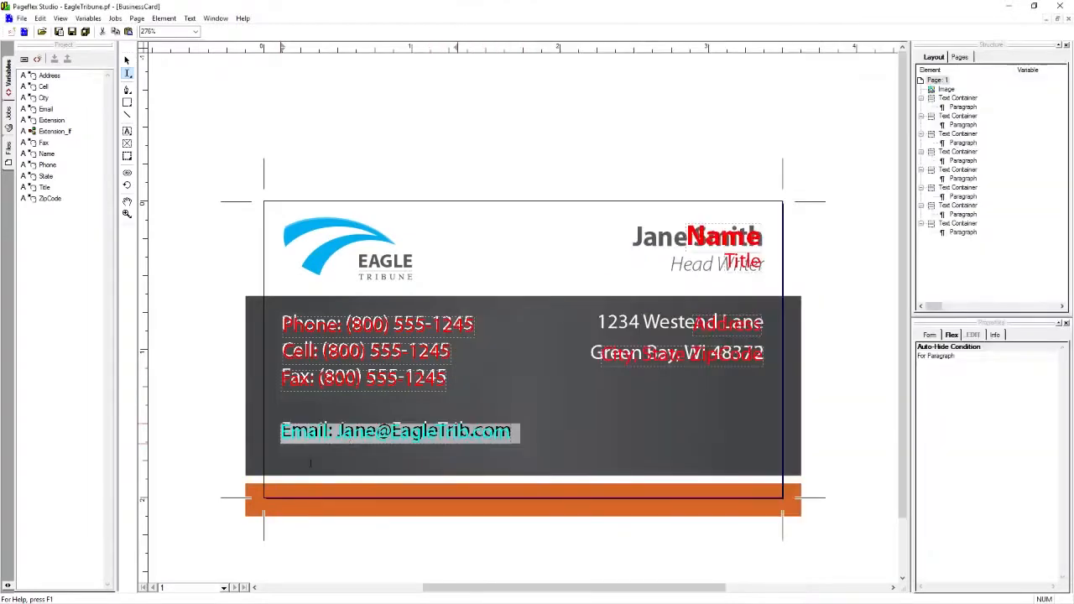
- Move the Acrobat window aside, copy the street address line, and replace the Address container's text with it in Pageflex Studio
{"action": "key", "text": "alt+Tab"}
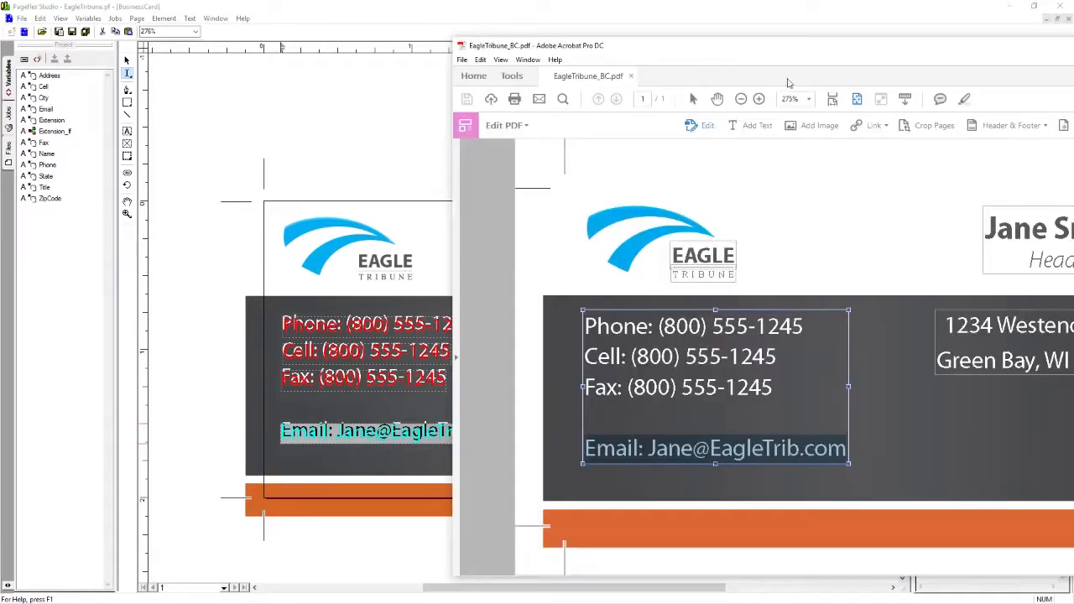
{"action": "left_click_drag", "start_coordinate": [881, 55], "coordinate": [159, 38]}
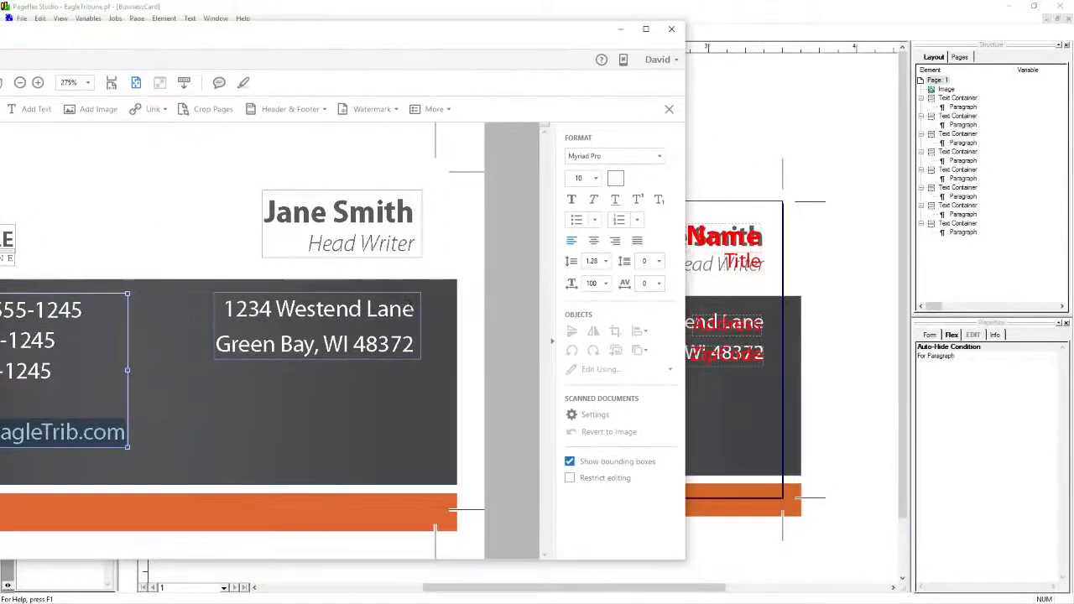
{"action": "left_click_drag", "start_coordinate": [414, 309], "coordinate": [210, 303]}
{"action": "left_click", "coordinate": [814, 401]}
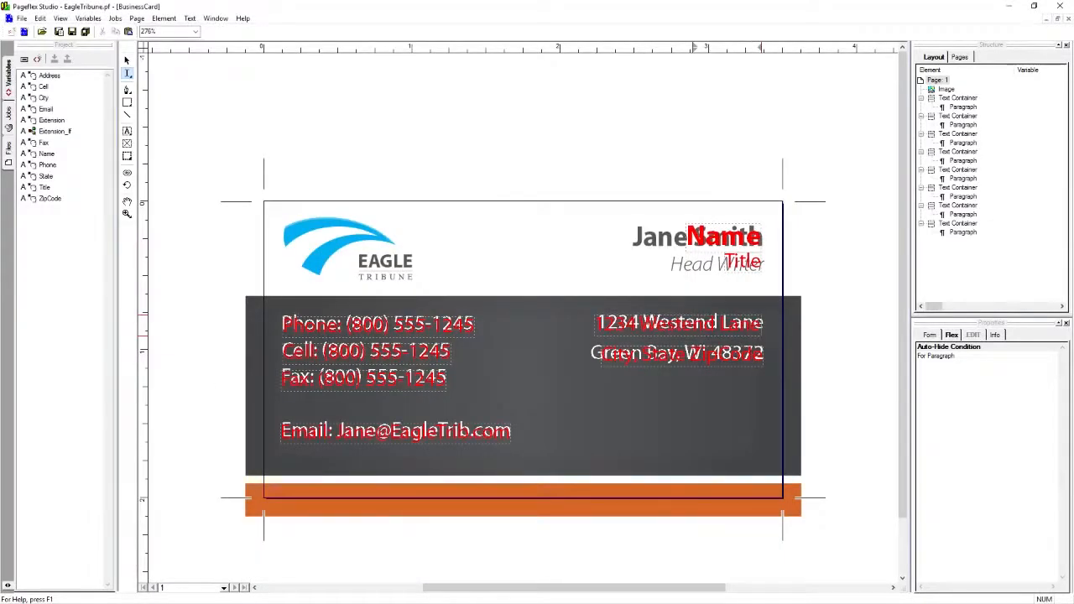
- Replace the City, State ZipCode container's text in Pageflex Studio with the city line copied from the PDF in Acrobat
{"action": "key", "text": "alt+Tab"}
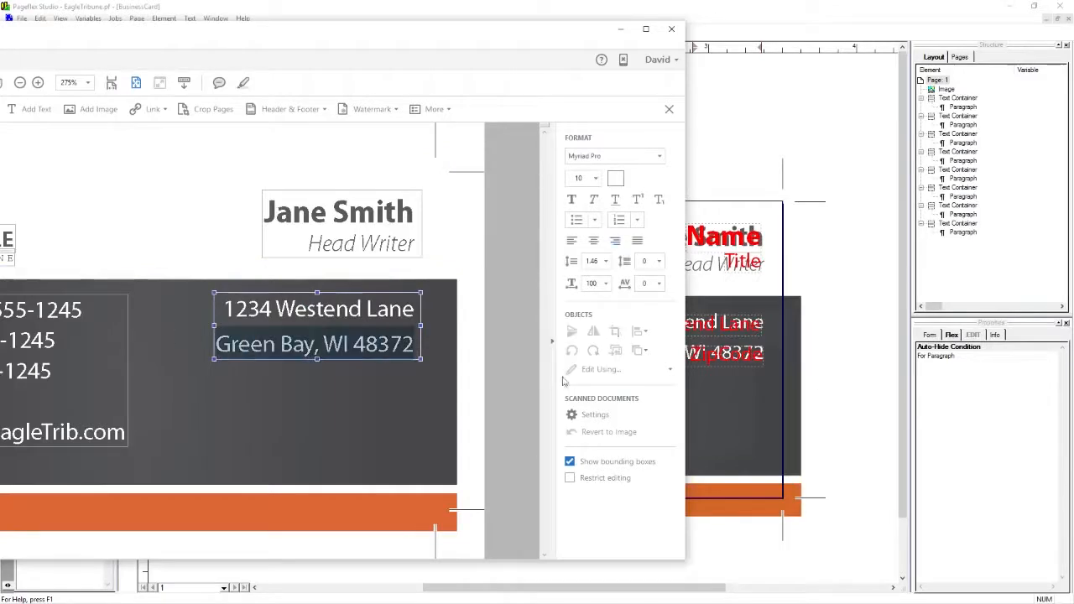
{"action": "left_click_drag", "start_coordinate": [765, 357], "coordinate": [461, 359]}
{"action": "key", "text": "ctrl+v"}
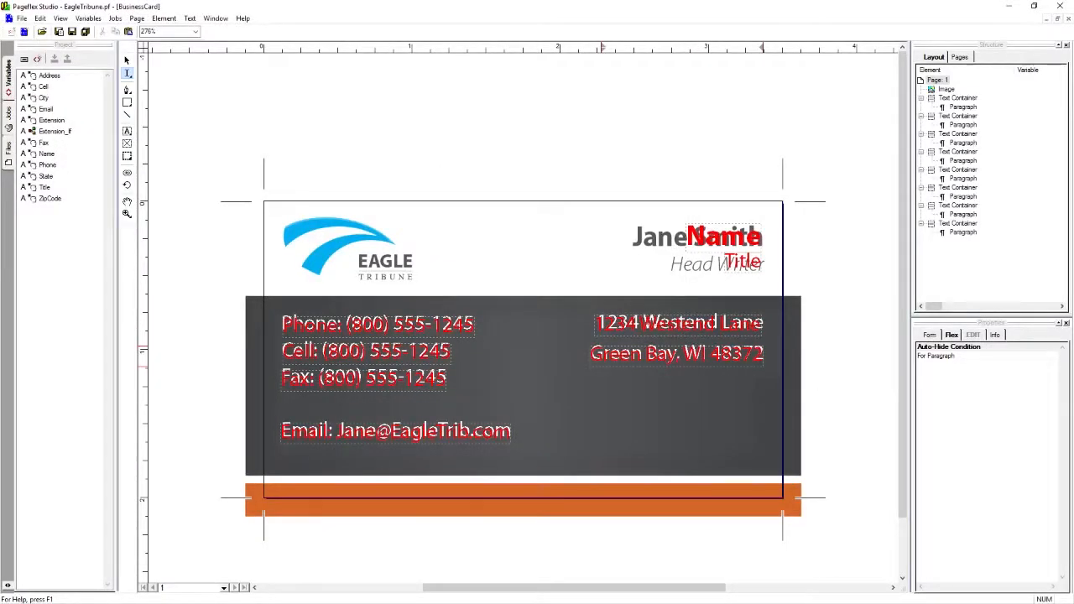
- Copy the cardholder's name from the PDF in Acrobat and paste it over the Name container's text in Pageflex Studio
{"action": "key", "text": "alt+Tab"}
{"action": "left_click_drag", "start_coordinate": [257, 210], "coordinate": [412, 212]}
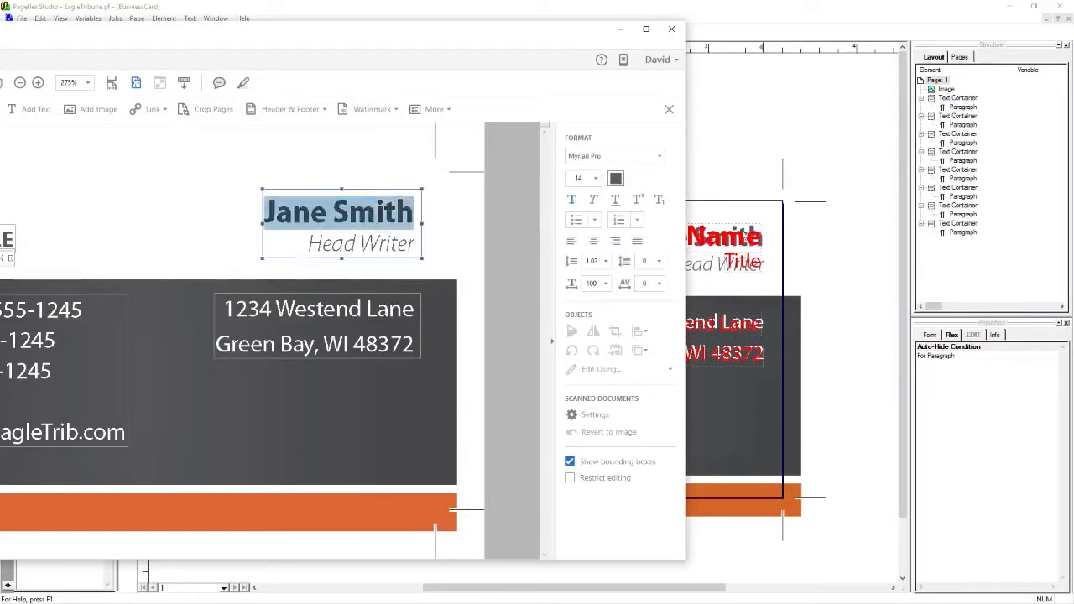
{"action": "key", "text": "ctrl+c"}
{"action": "key", "text": "alt+Tab"}
{"action": "key", "text": "ctrl+v"}
- Copy the job title "Head Writer" from the PDF in Acrobat and paste it over the Title container's text in Pageflex Studio
{"action": "key", "text": "alt+Tab"}
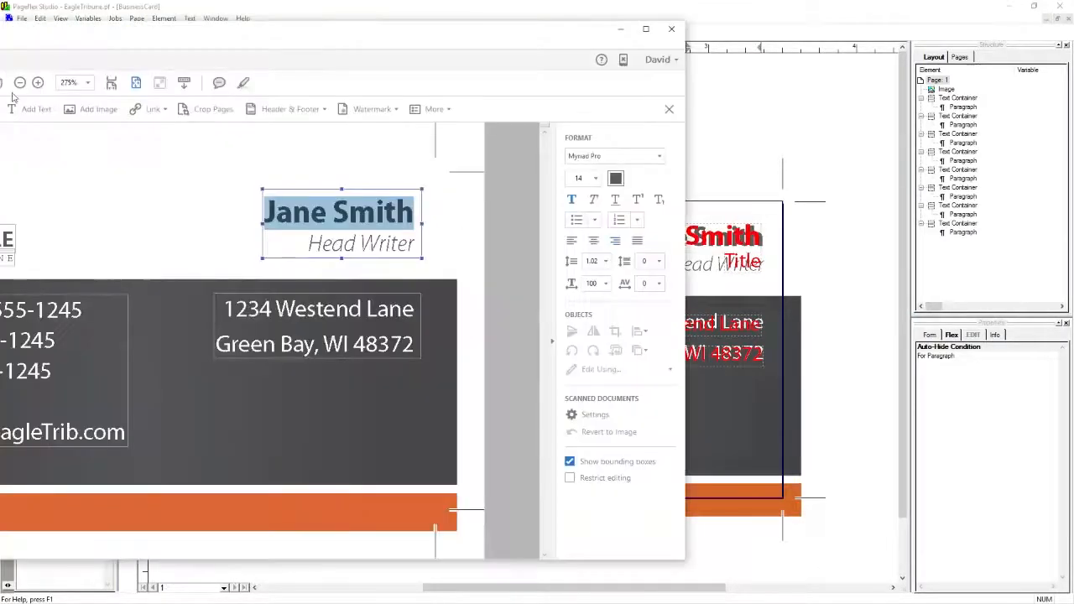
{"action": "left_click_drag", "start_coordinate": [312, 243], "coordinate": [416, 244]}
{"action": "key", "text": "ctrl+c"}
{"action": "key", "text": "alt+Tab"}
{"action": "key", "text": "ctrl+v"}
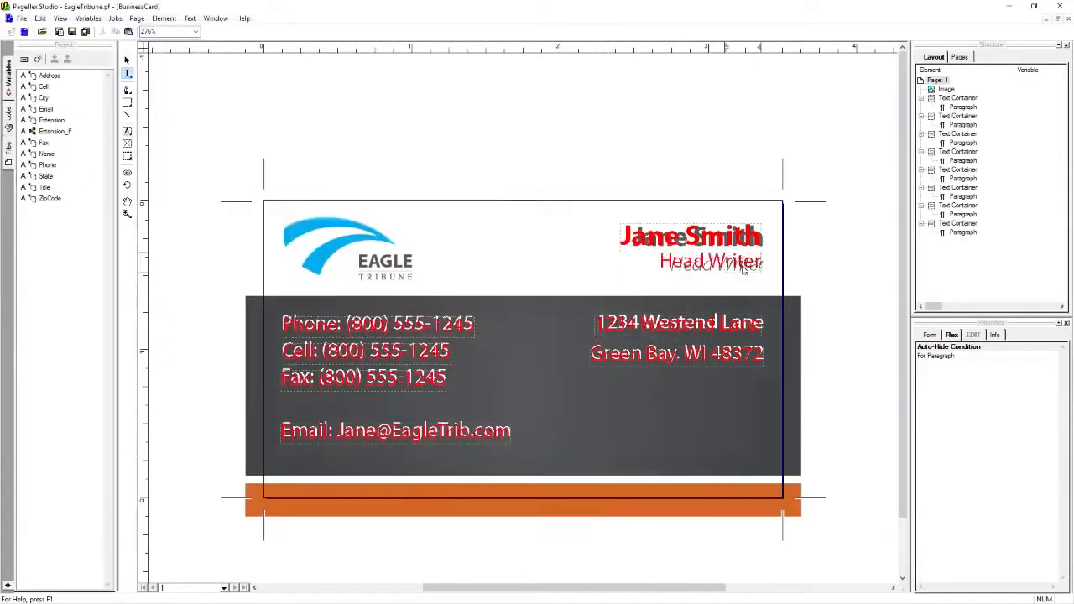
- Return to the layout and tighten the tracking of the Name paragraph in its paragraph properties
{"action": "key", "text": "alt+Tab"}
{"action": "key", "text": "alt+Tab"}
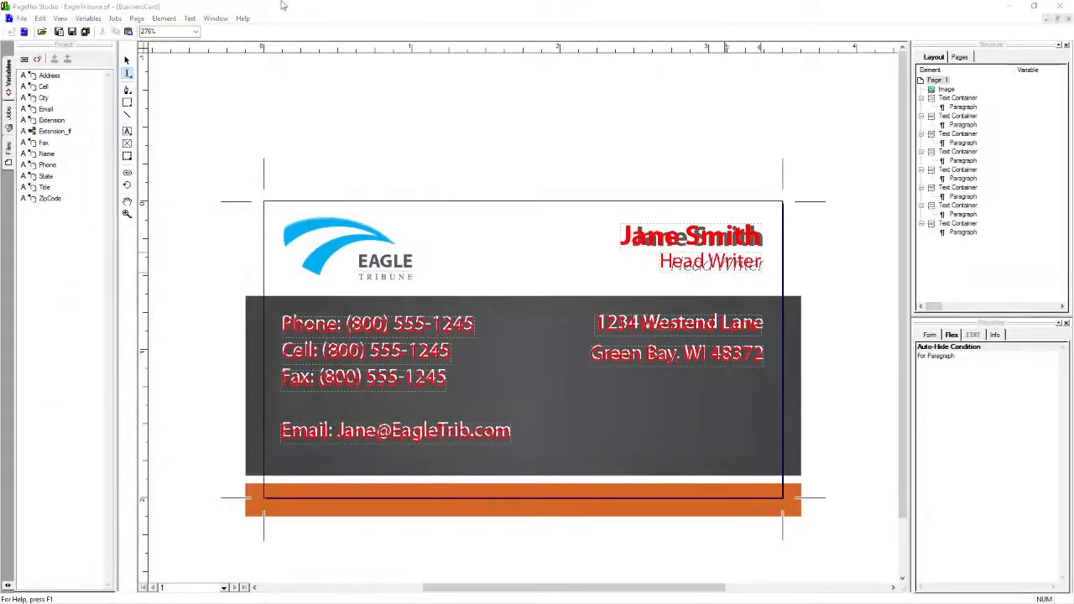
{"action": "triple_click", "coordinate": [730, 239]}
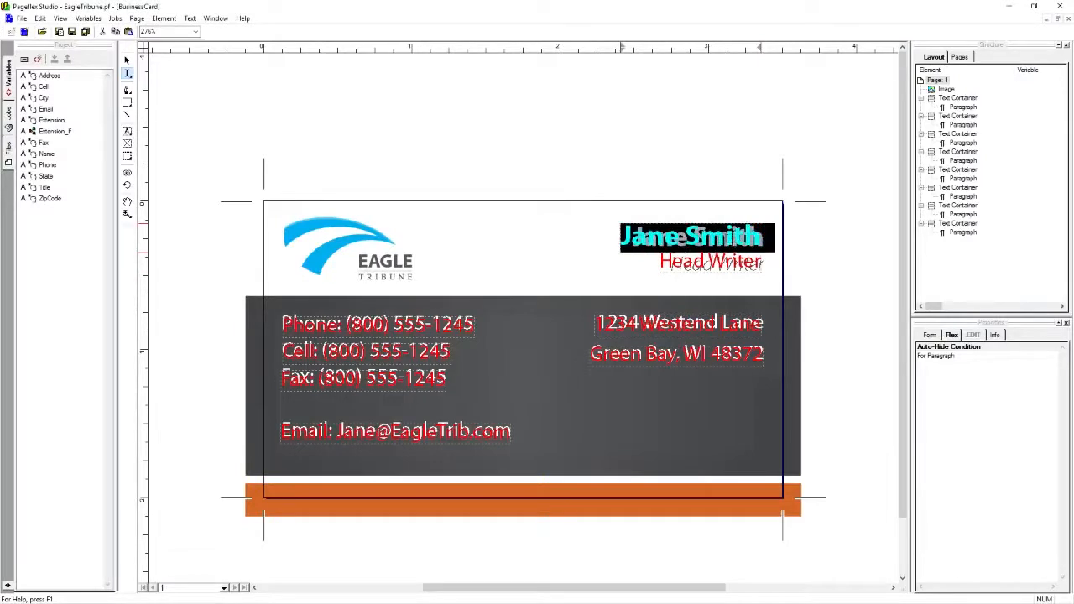
{"action": "left_click", "coordinate": [931, 335]}
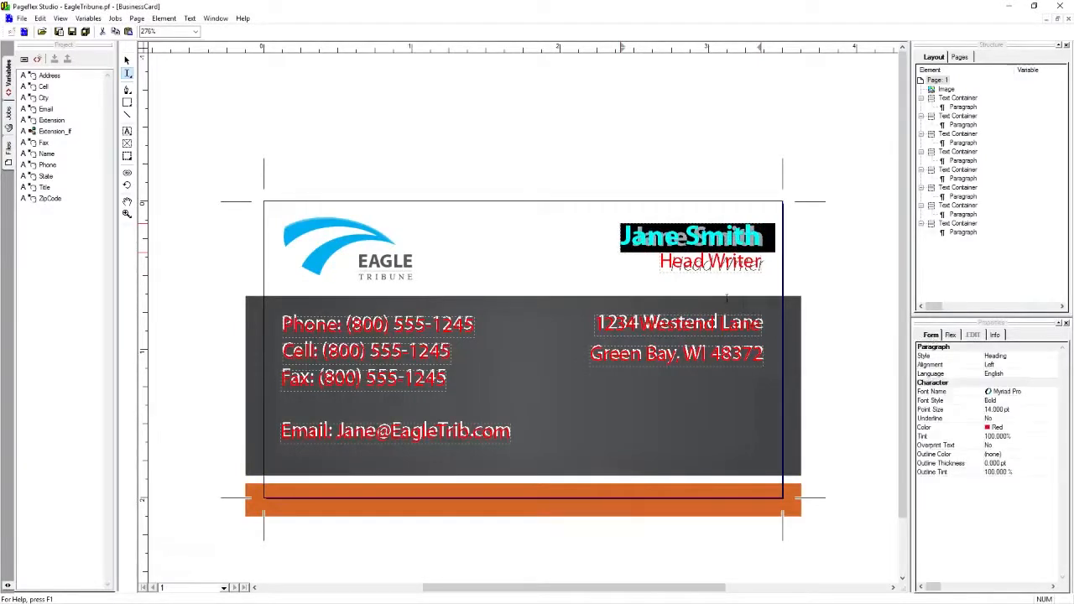
{"action": "key", "text": "alt+Return"}
{"action": "left_click", "coordinate": [635, 284]}
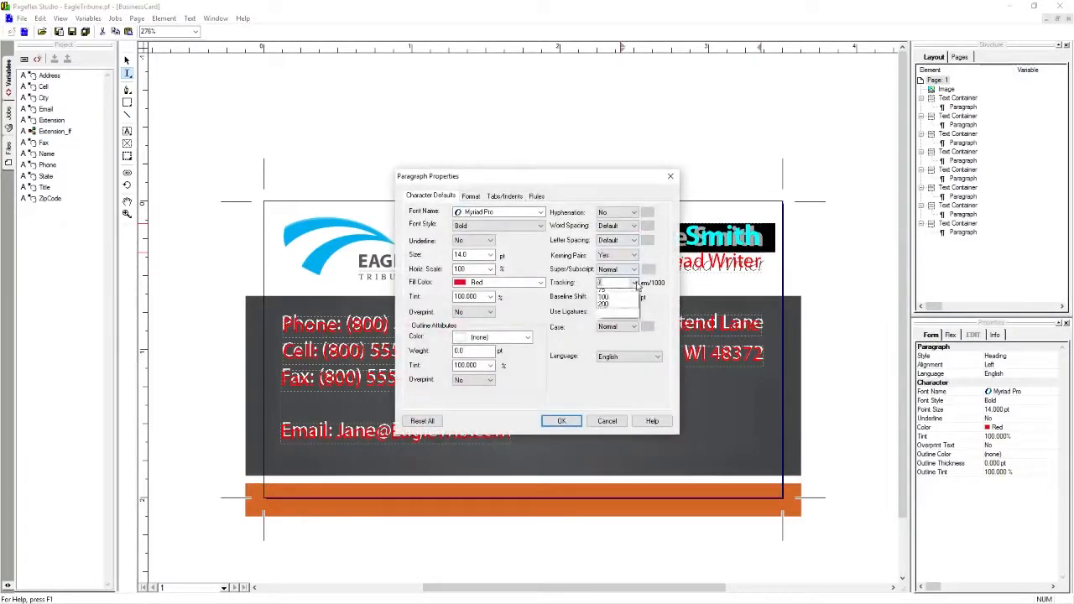
{"action": "left_click", "coordinate": [616, 321]}
{"action": "left_click", "coordinate": [561, 421]}
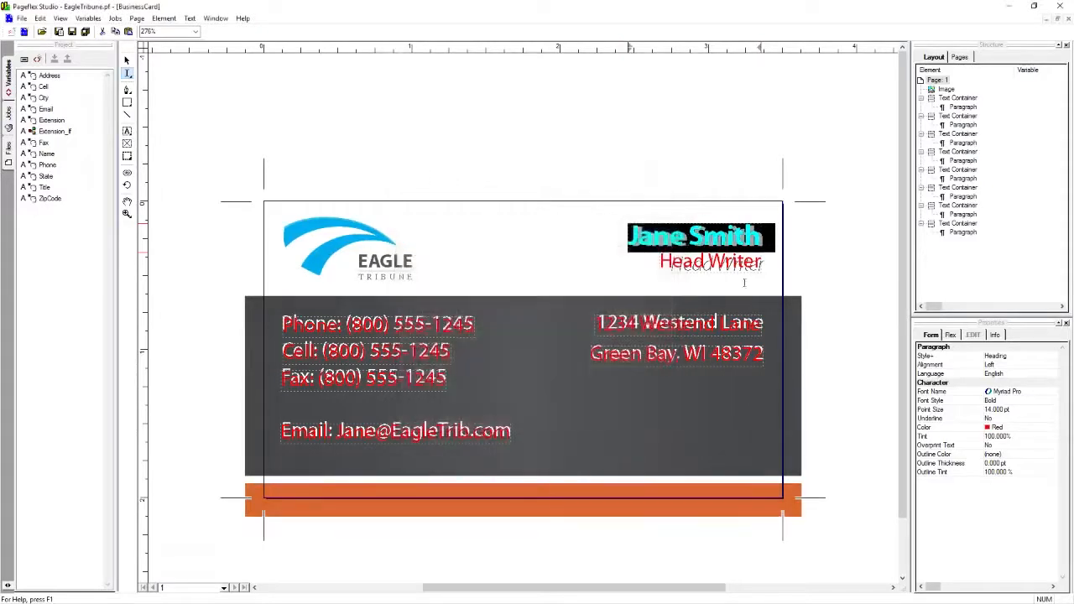
- Set the font style of the job title text to Italic
{"action": "left_click", "coordinate": [717, 268]}
{"action": "key", "text": "ctrl+a"}
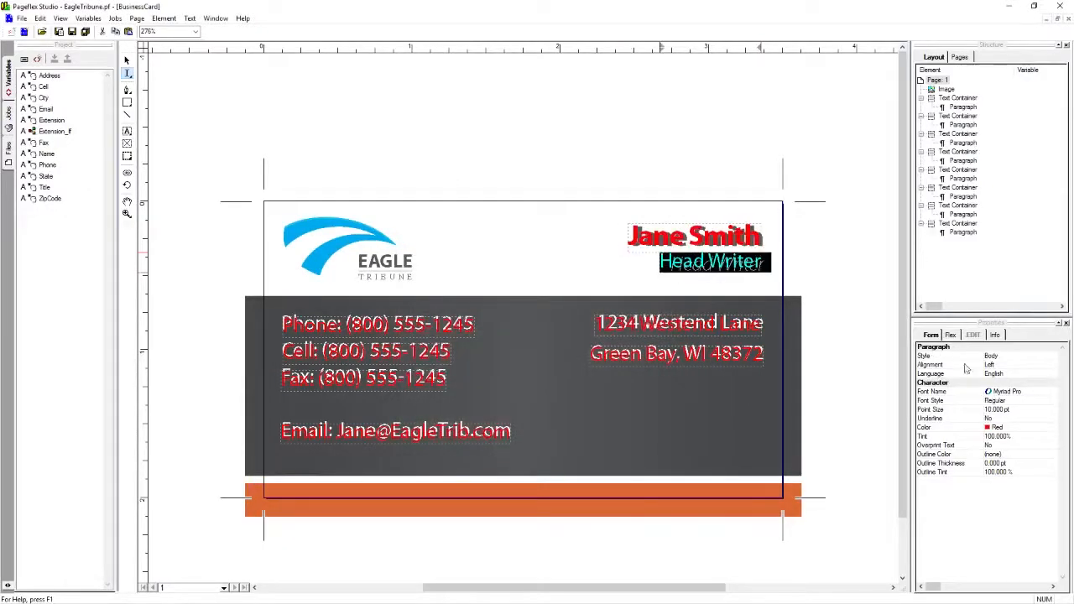
{"action": "left_click", "coordinate": [1023, 401]}
{"action": "left_click", "coordinate": [1023, 401]}
{"action": "left_click", "coordinate": [1013, 426]}
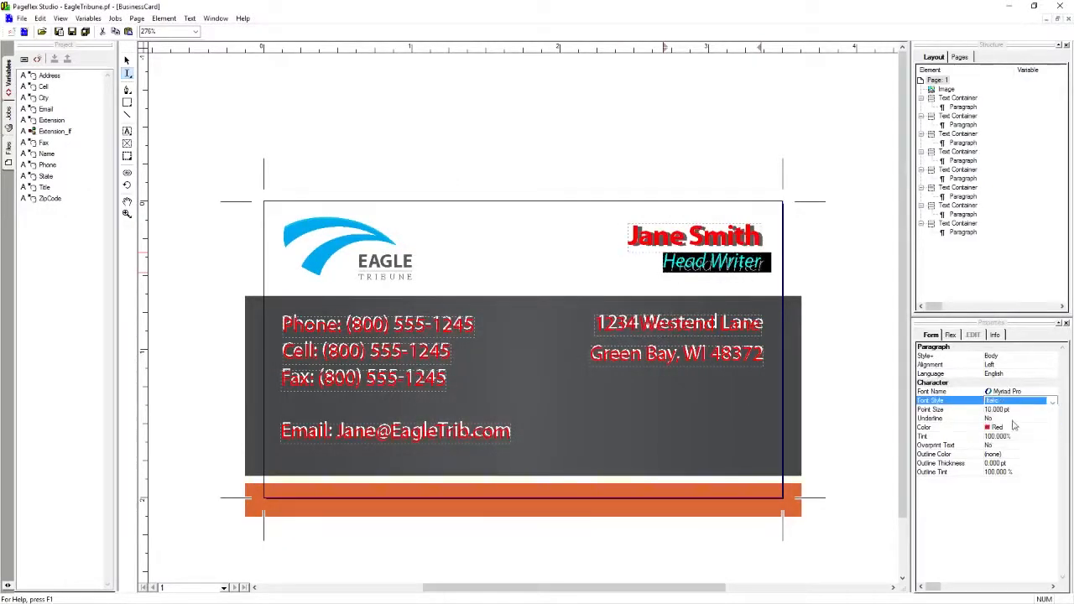
- Set the horizontal scale of the job title paragraph to 95%
{"action": "right_click", "coordinate": [712, 270]}
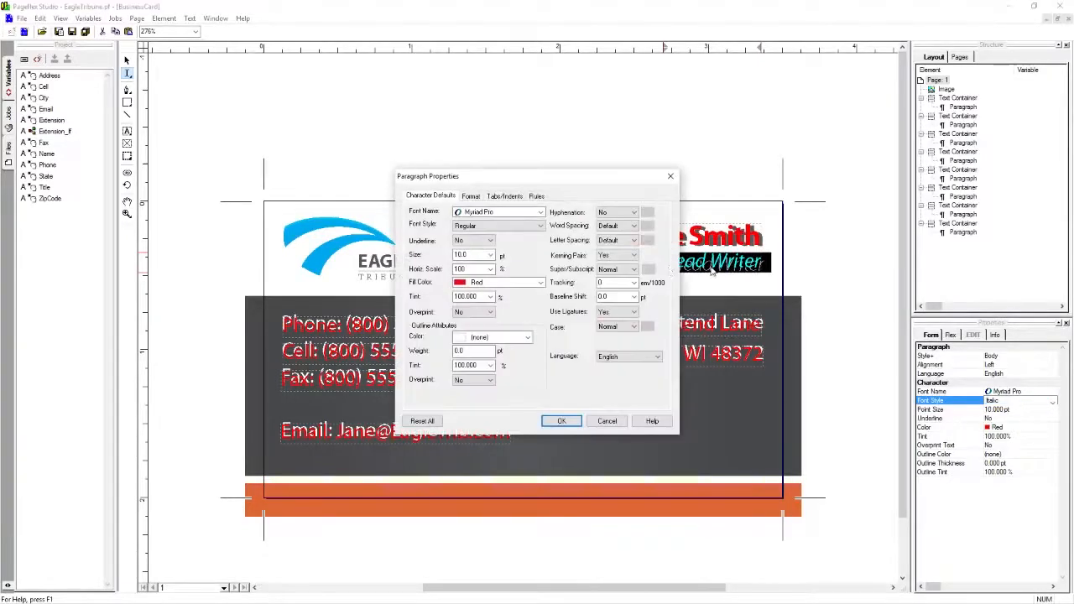
{"action": "left_click", "coordinate": [490, 270]}
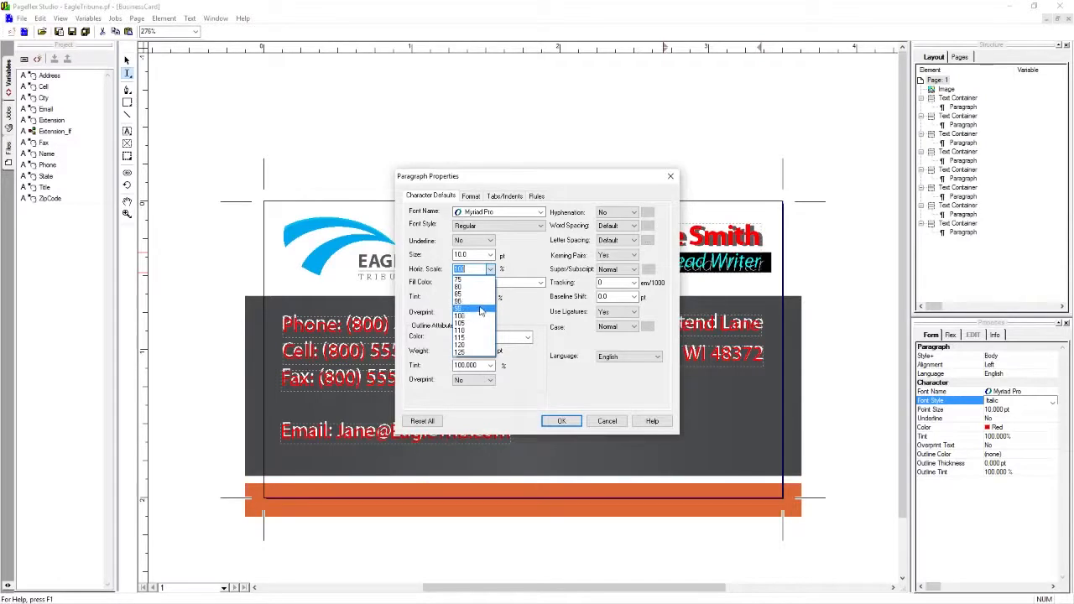
{"action": "left_click", "coordinate": [467, 305]}
{"action": "left_click", "coordinate": [561, 421]}
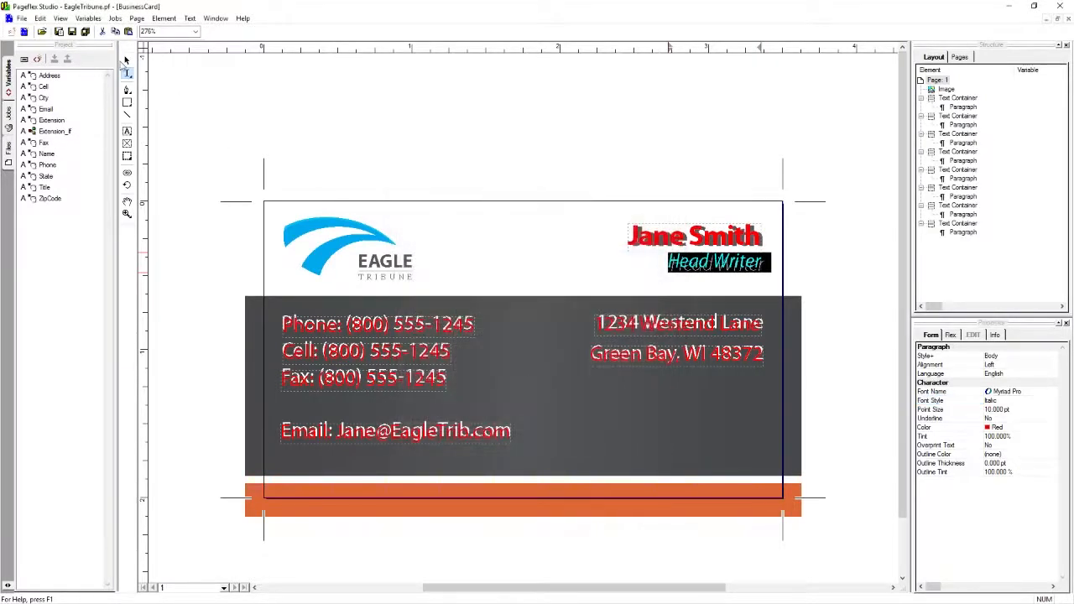
- Move the Name container over the printed name in the background, to left 2.479 in and top 0.158 in
{"action": "left_click", "coordinate": [127, 61]}
{"action": "left_click", "coordinate": [857, 266]}
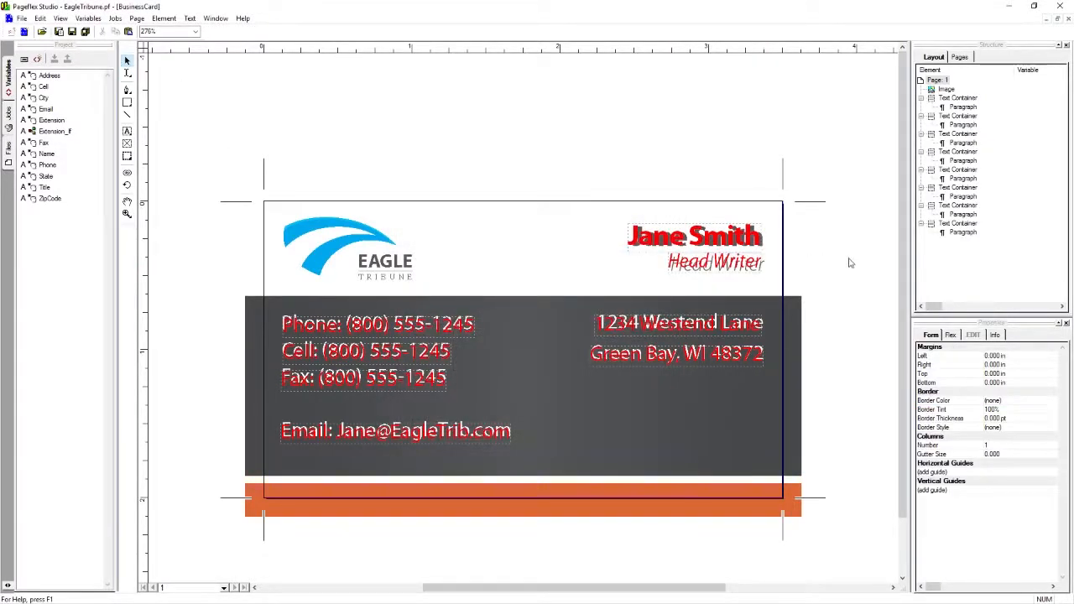
{"action": "key", "text": "ctrl+plus"}
{"action": "left_click", "coordinate": [786, 225]}
{"action": "key", "text": "ctrl+plus"}
{"action": "key", "text": "ctrl+plus"}
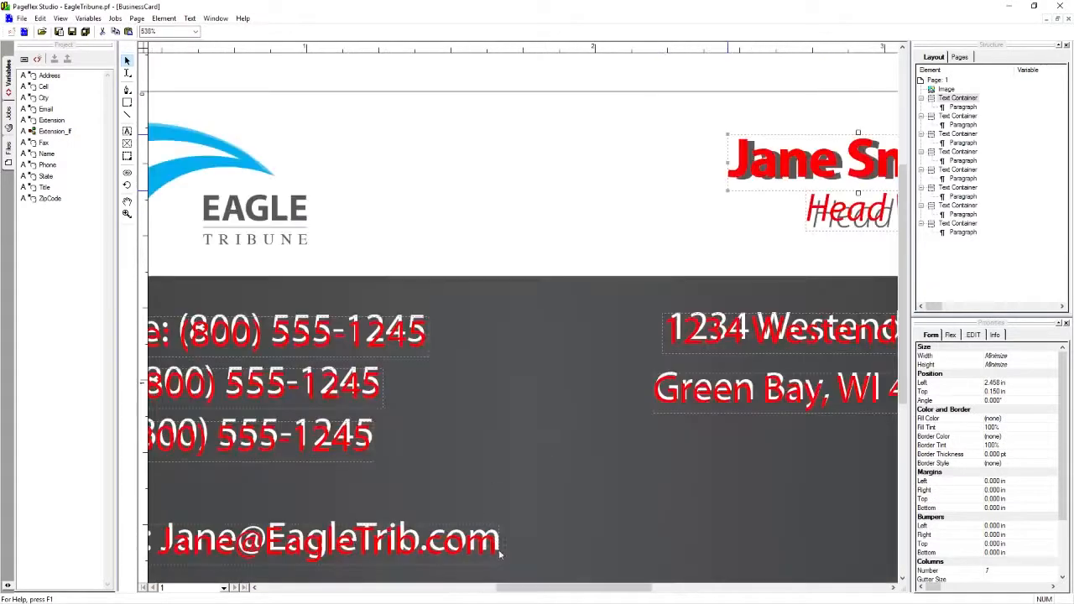
{"action": "left_click_drag", "start_coordinate": [515, 587], "coordinate": [601, 589]}
{"action": "left_click", "coordinate": [793, 290]}
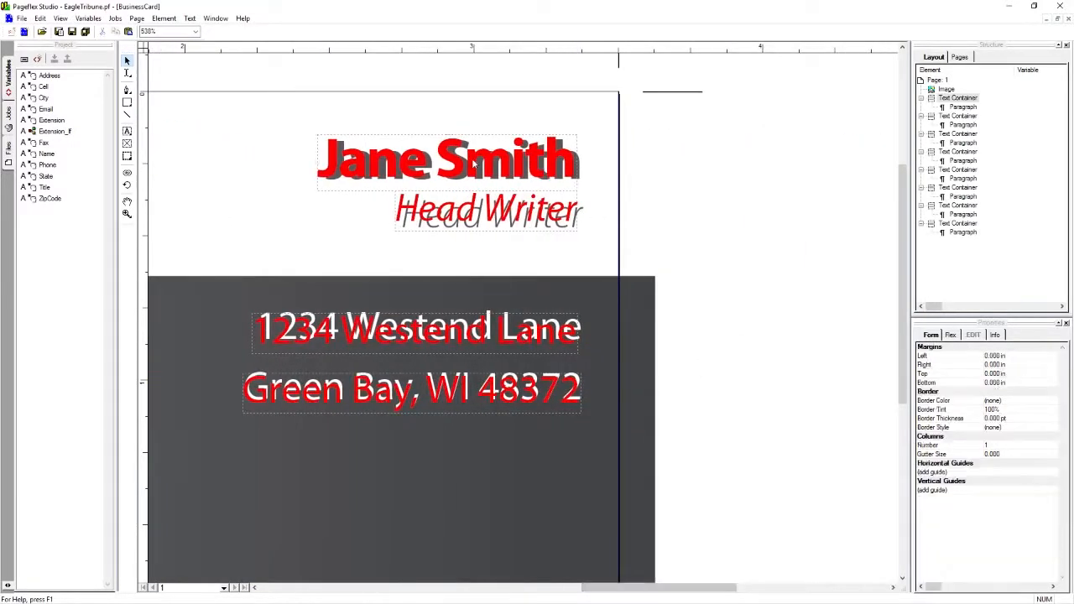
{"action": "left_click", "coordinate": [473, 164]}
{"action": "key", "text": "Right"}
{"action": "key", "text": "Right"}
{"action": "key", "text": "Right"}
{"action": "key", "text": "Down"}
{"action": "key", "text": "Right"}
{"action": "key", "text": "Right"}
{"action": "key", "text": "Right"}
{"action": "key", "text": "Right"}
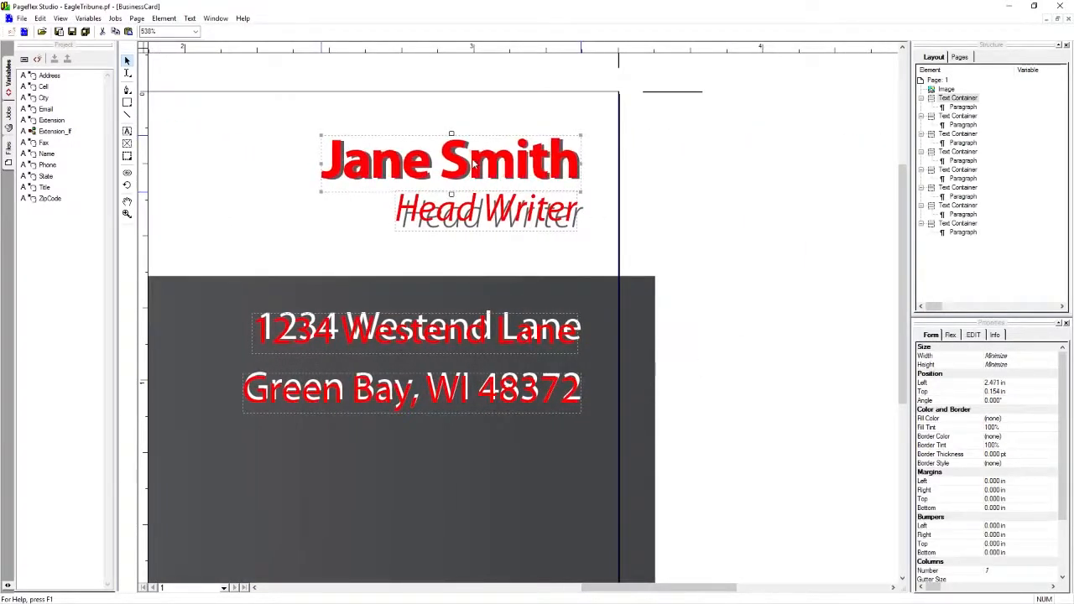
{"action": "key", "text": "Down"}
{"action": "key", "text": "Down"}
{"action": "key", "text": "Down"}
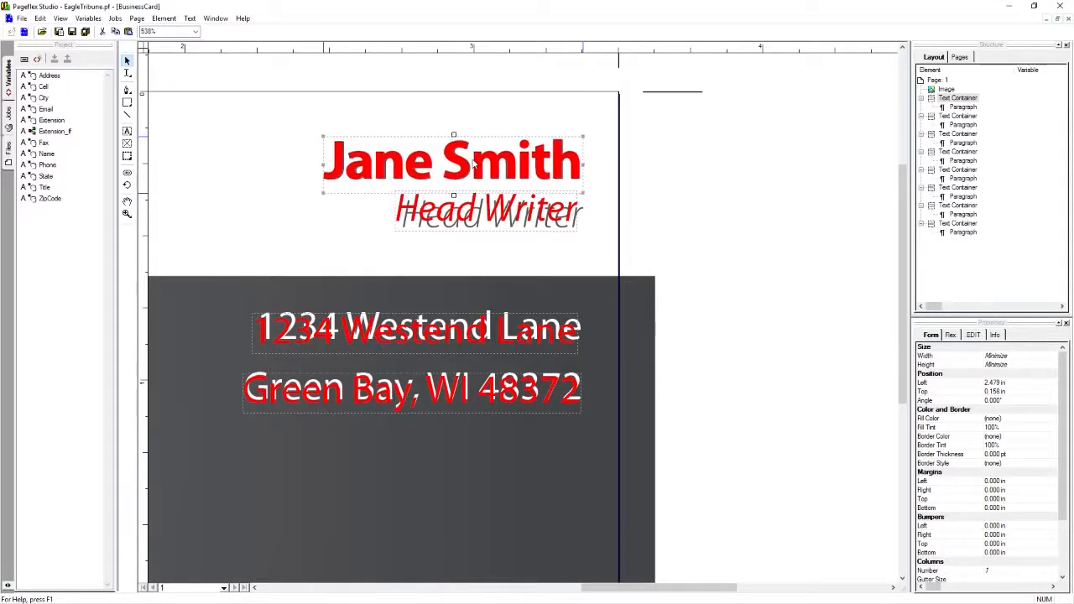
- Move the Title container over the background job title, to left 2.750 in and top about 0.36 in
{"action": "left_click_drag", "start_coordinate": [495, 218], "coordinate": [500, 225]}
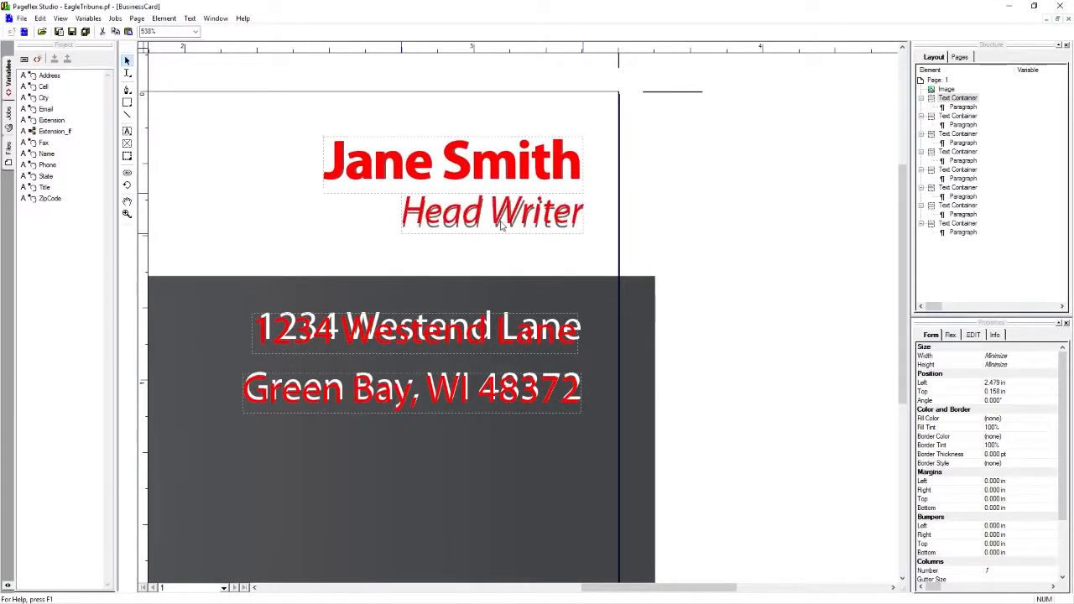
{"action": "key", "text": "Down"}
{"action": "key", "text": "Down"}
{"action": "key", "text": "Down"}
{"action": "key", "text": "Down"}
{"action": "key", "text": "Down"}
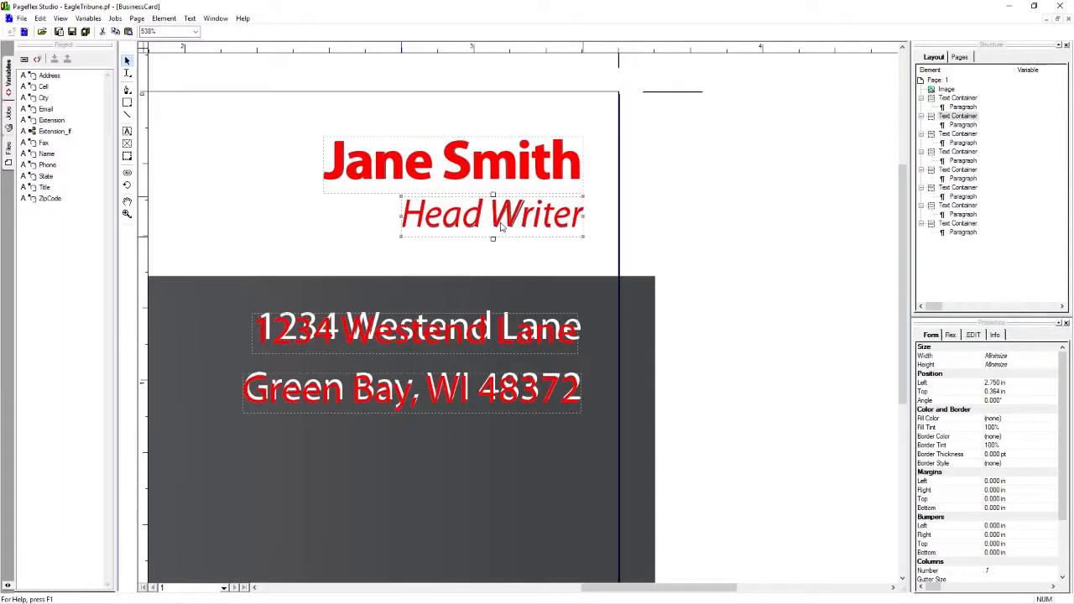
{"action": "key", "text": "Down"}
- Align the Address container at left 2.254 in, top 0.756 in and the city line container at left 2.208 in, top 0.961 in
{"action": "left_click", "coordinate": [490, 326]}
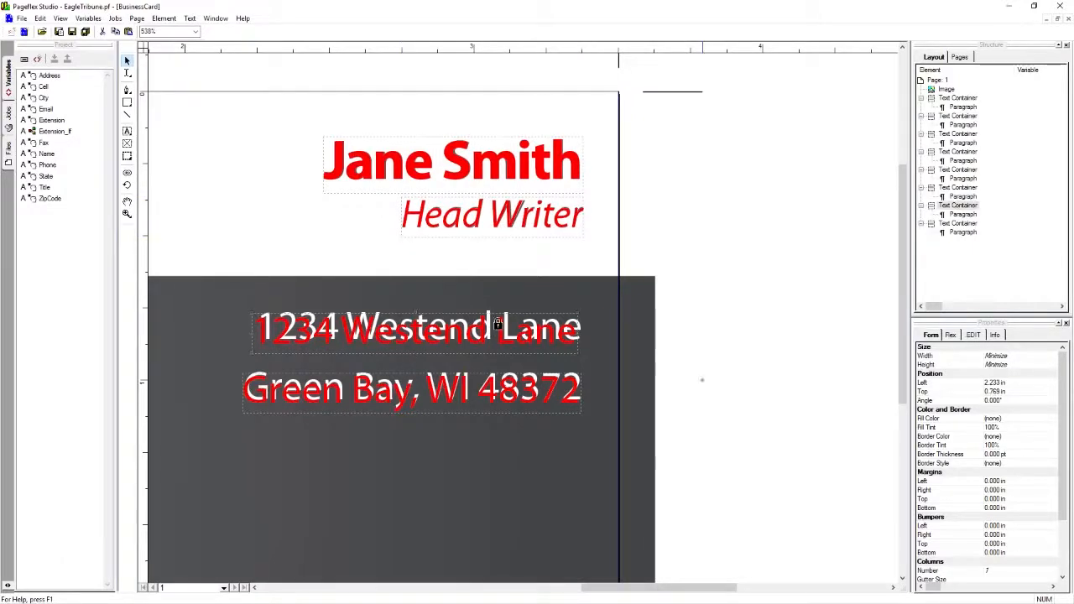
{"action": "left_click", "coordinate": [497, 324]}
{"action": "left_click", "coordinate": [801, 322]}
{"action": "left_click", "coordinate": [511, 320]}
{"action": "key", "text": "Right"}
{"action": "key", "text": "Right"}
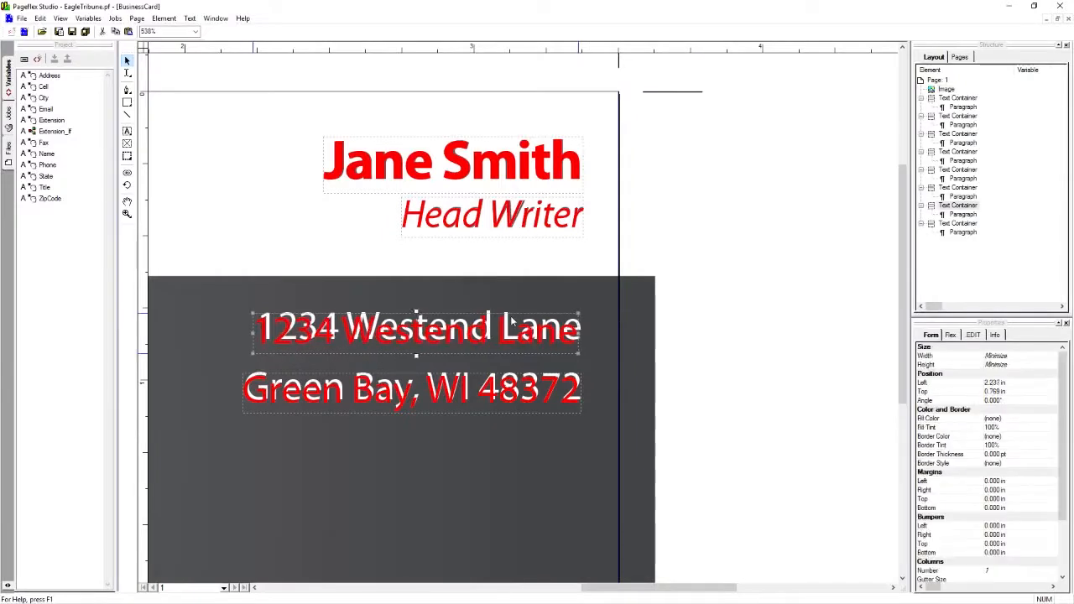
{"action": "key", "text": "Right"}
{"action": "key", "text": "Right"}
{"action": "key", "text": "Right"}
{"action": "key", "text": "Right"}
{"action": "key", "text": "Right"}
{"action": "key", "text": "Right"}
{"action": "key", "text": "Up"}
{"action": "key", "text": "Up"}
{"action": "key", "text": "Up"}
{"action": "key", "text": "Up"}
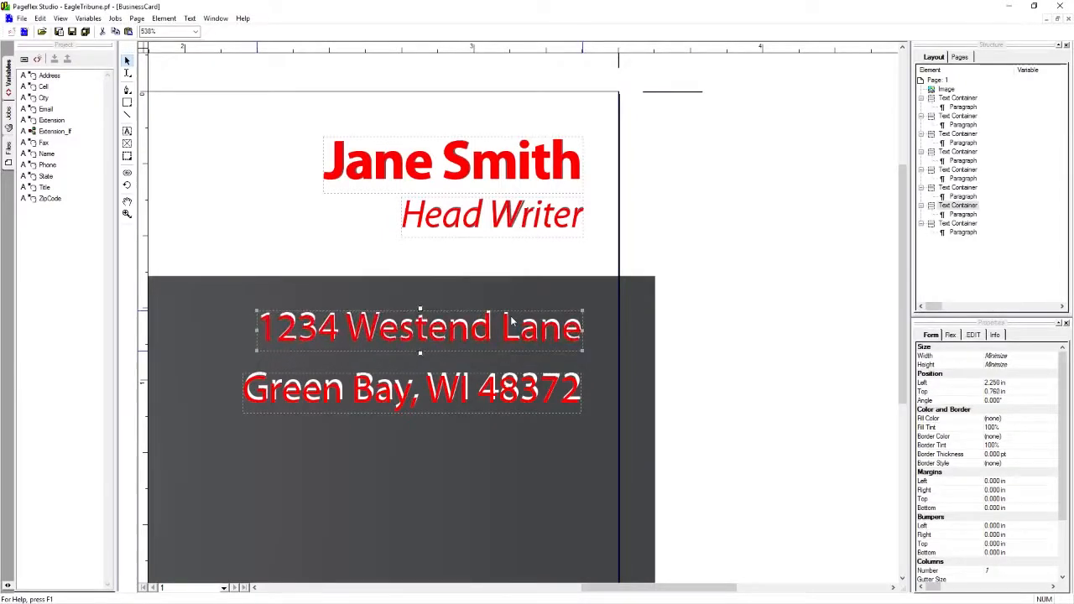
{"action": "key", "text": "Right"}
{"action": "key", "text": "Right"}
{"action": "key", "text": "Up"}
{"action": "key", "text": "Up"}
{"action": "right_click", "coordinate": [480, 323]}
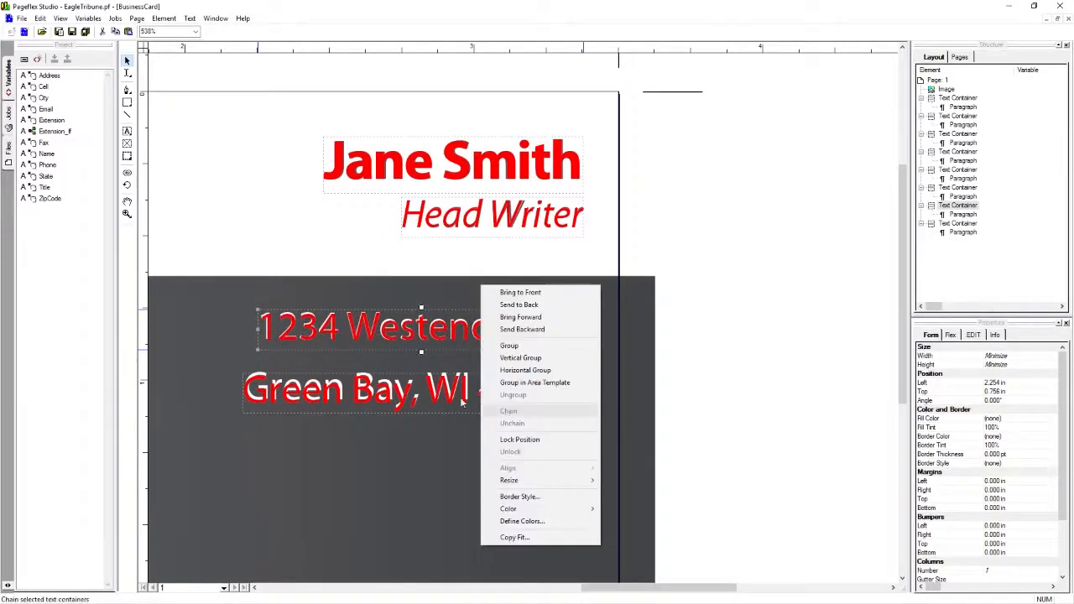
{"action": "left_click_drag", "start_coordinate": [437, 383], "coordinate": [438, 381]}
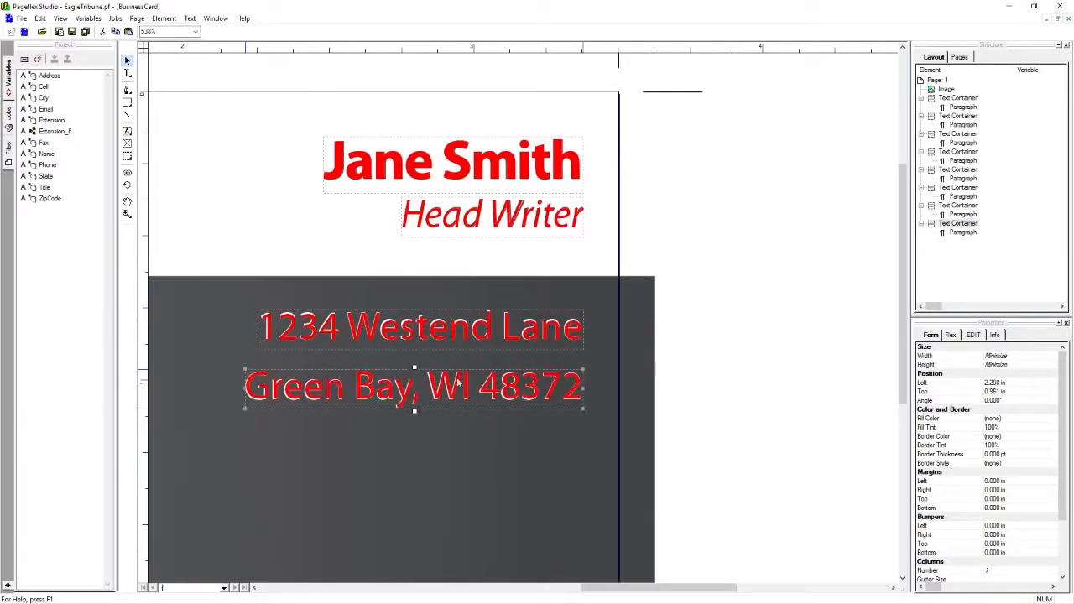
- Align the Phone container at left 0.124 in, top 0.761 in, and the Fax container at left and top about 0.12 in and 1.12 in
{"action": "left_click_drag", "start_coordinate": [691, 586], "coordinate": [526, 586]}
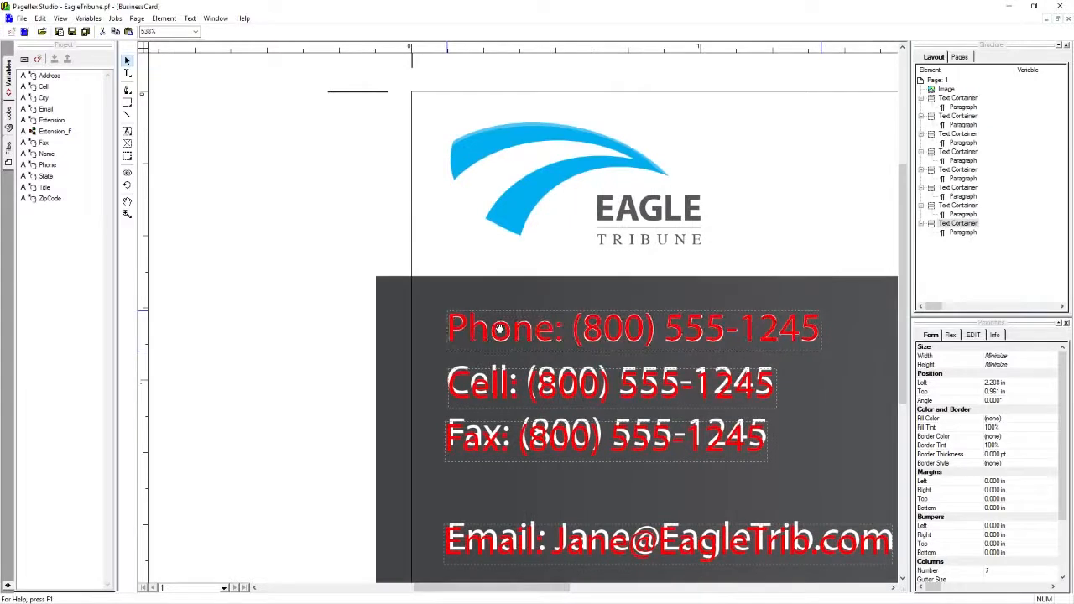
{"action": "left_click", "coordinate": [513, 388]}
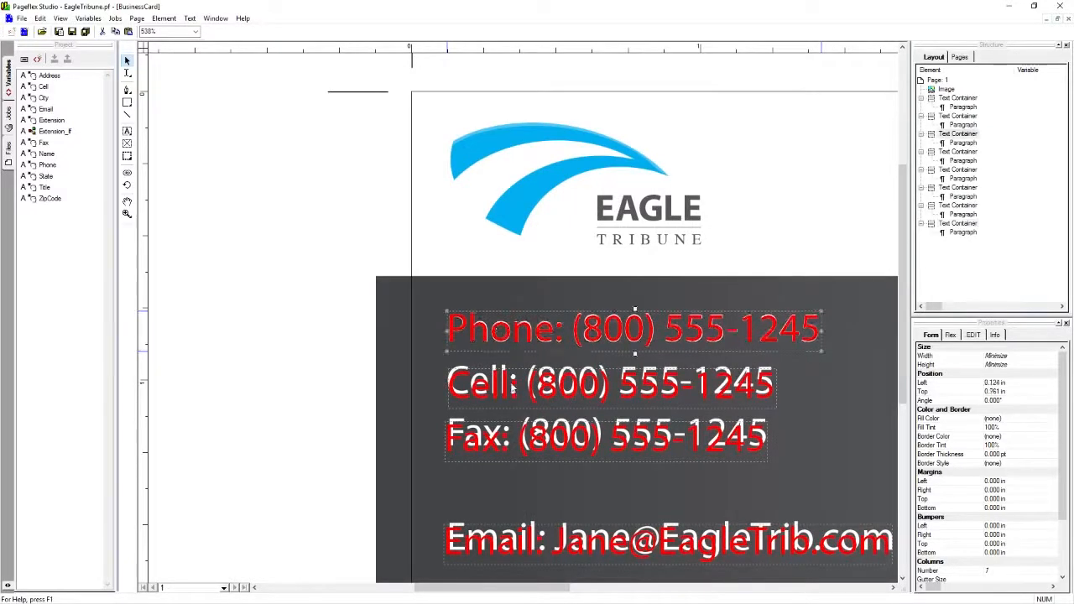
{"action": "left_click", "coordinate": [498, 436]}
{"action": "key", "text": "Left"}
{"action": "key", "text": "Left"}
{"action": "key", "text": "Left"}
{"action": "key", "text": "Left"}
{"action": "key", "text": "Left"}
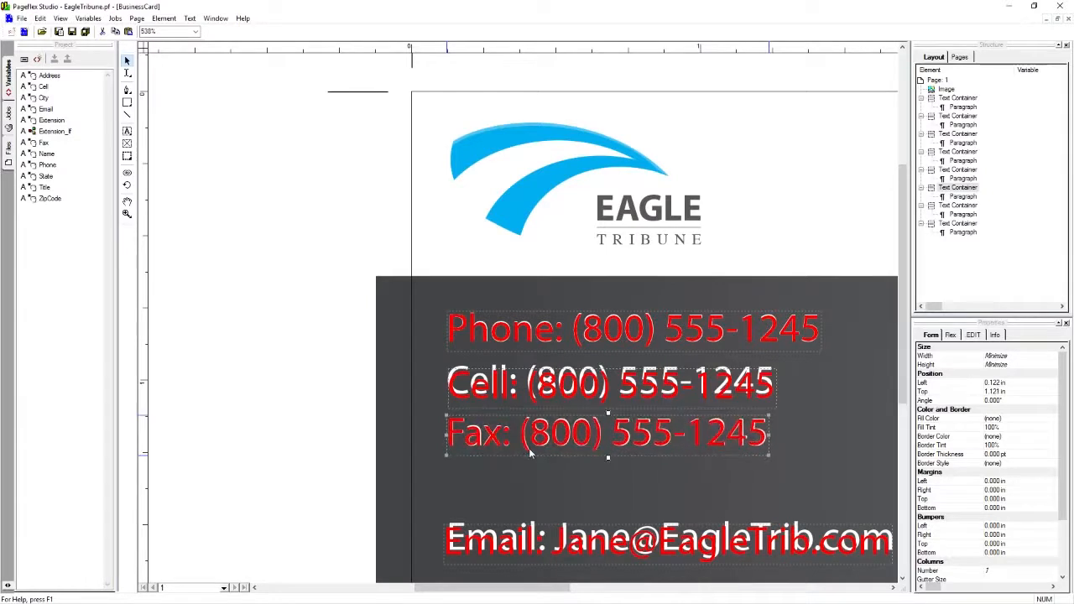
- Move the Email container over the background e-mail line, to left 0.124 in and top 1.483 in
{"action": "left_click", "coordinate": [529, 540]}
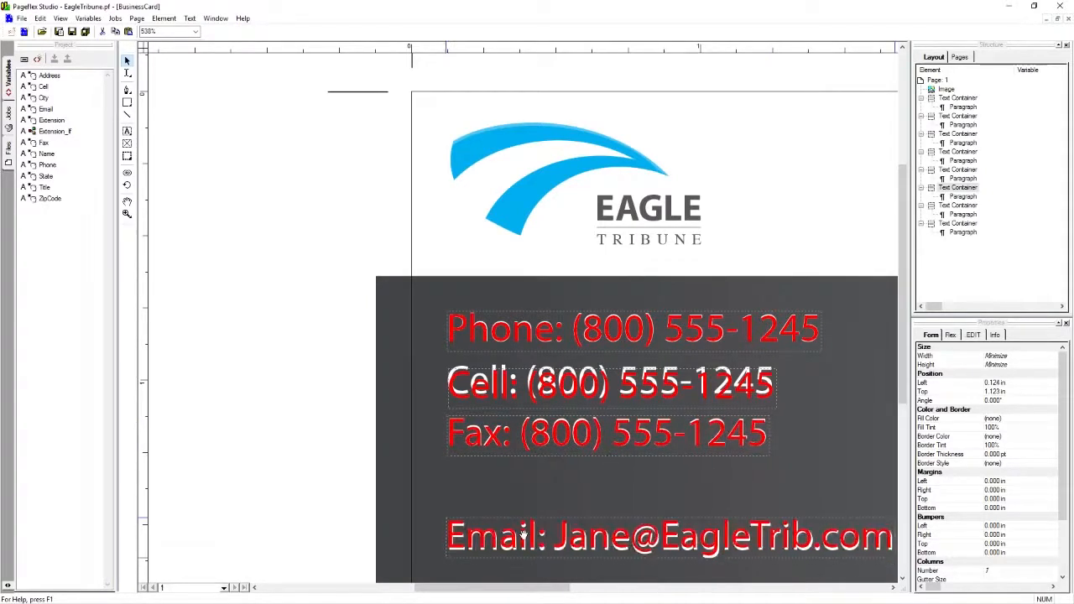
{"action": "key", "text": "Down"}
{"action": "key", "text": "Down"}
{"action": "key", "text": "Down"}
{"action": "key", "text": "Down"}
{"action": "key", "text": "Down"}
{"action": "key", "text": "Right"}
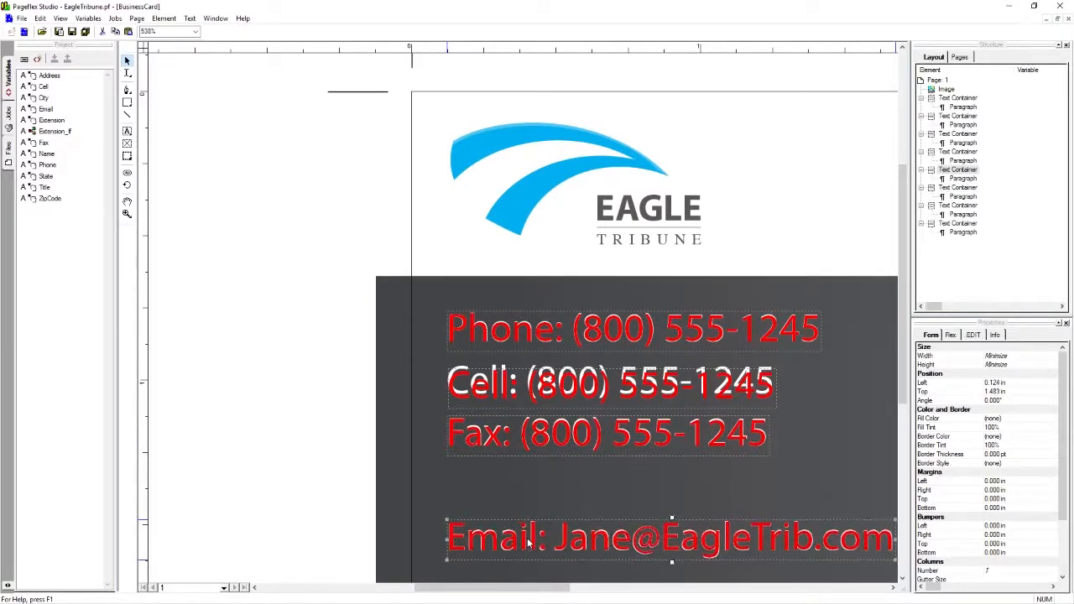
- Combine the Phone, Cell and Fax containers into a vertical group
{"action": "left_click_drag", "start_coordinate": [530, 586], "coordinate": [572, 587]}
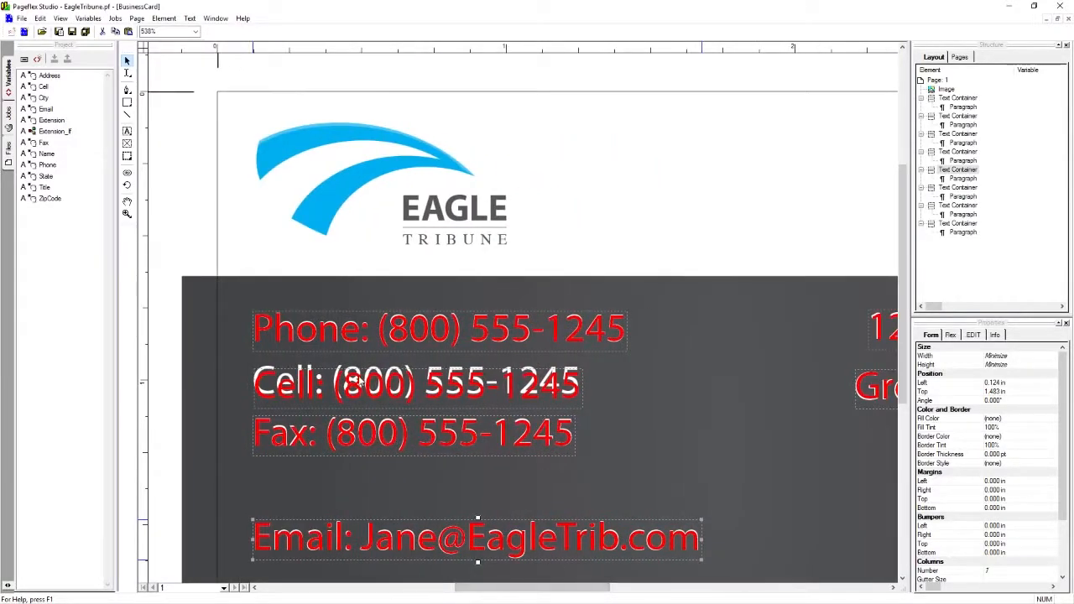
{"action": "left_click", "coordinate": [323, 335]}
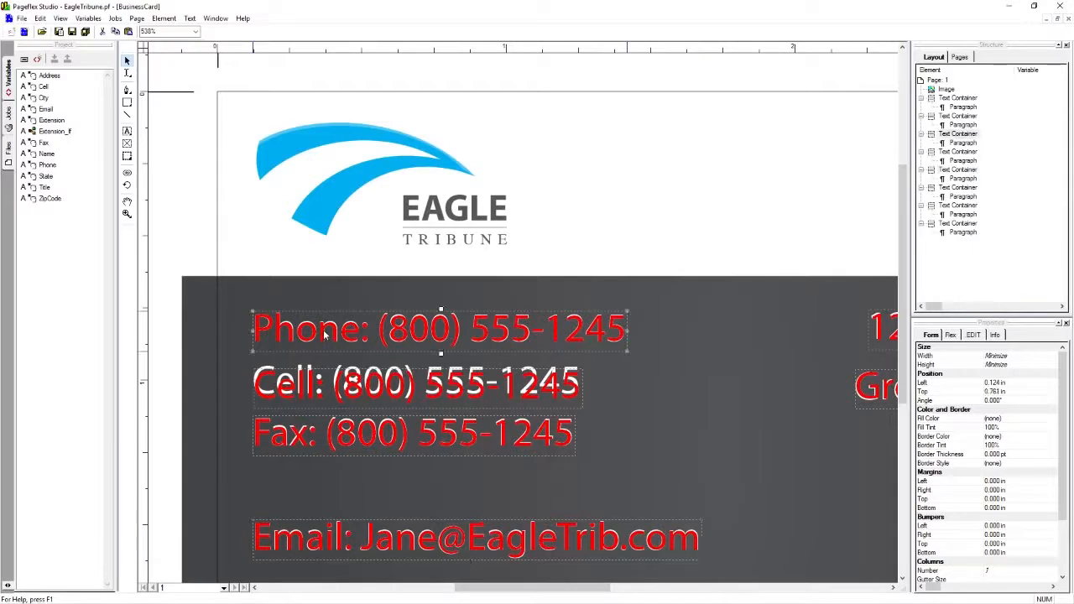
{"action": "left_click", "coordinate": [336, 386], "text": "shift"}
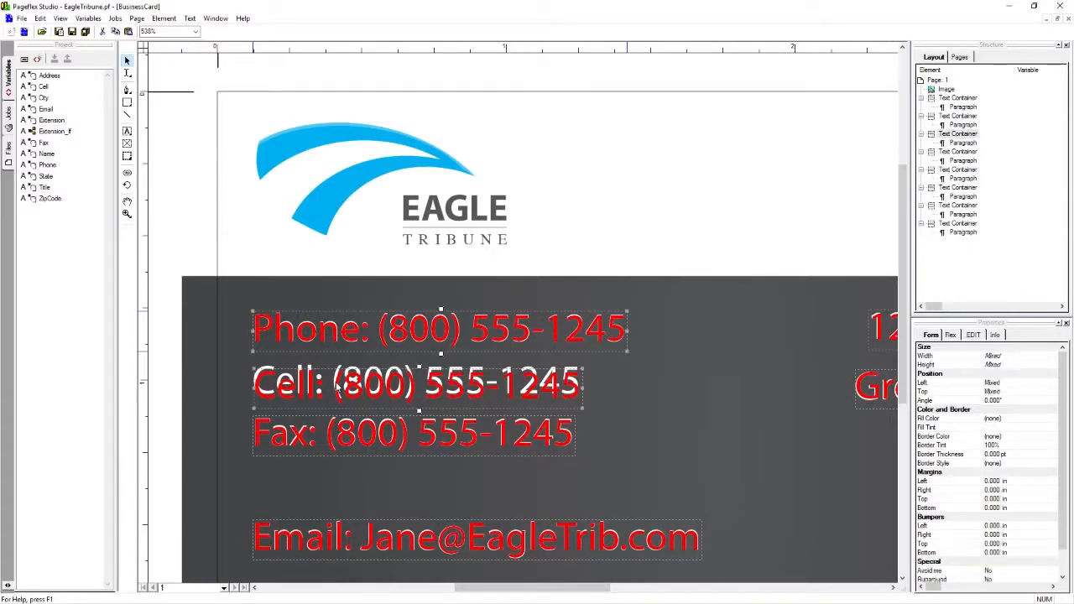
{"action": "right_click", "coordinate": [338, 434]}
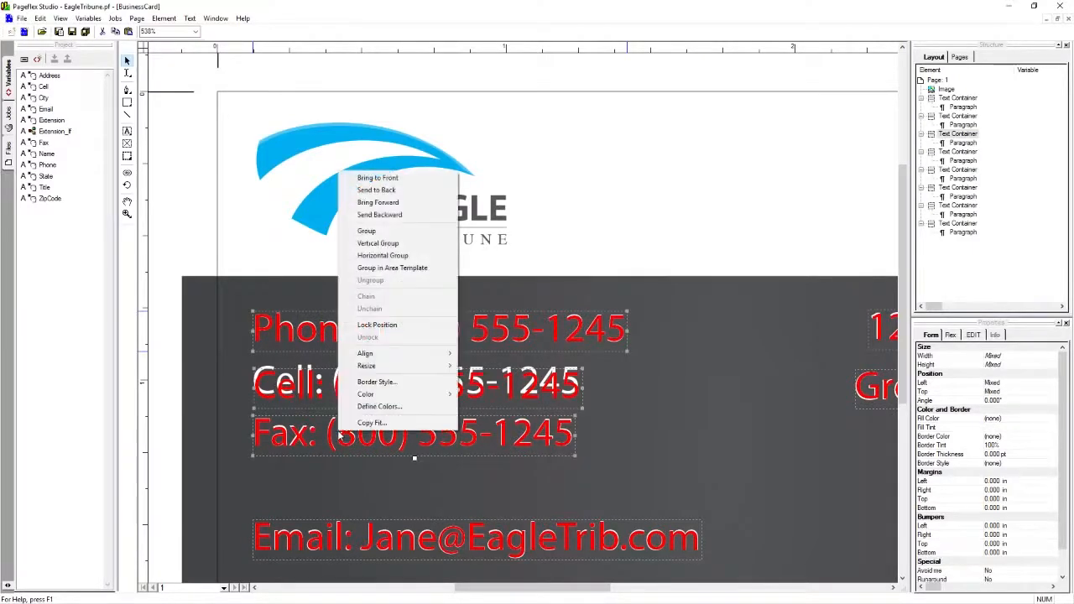
{"action": "left_click", "coordinate": [389, 245]}
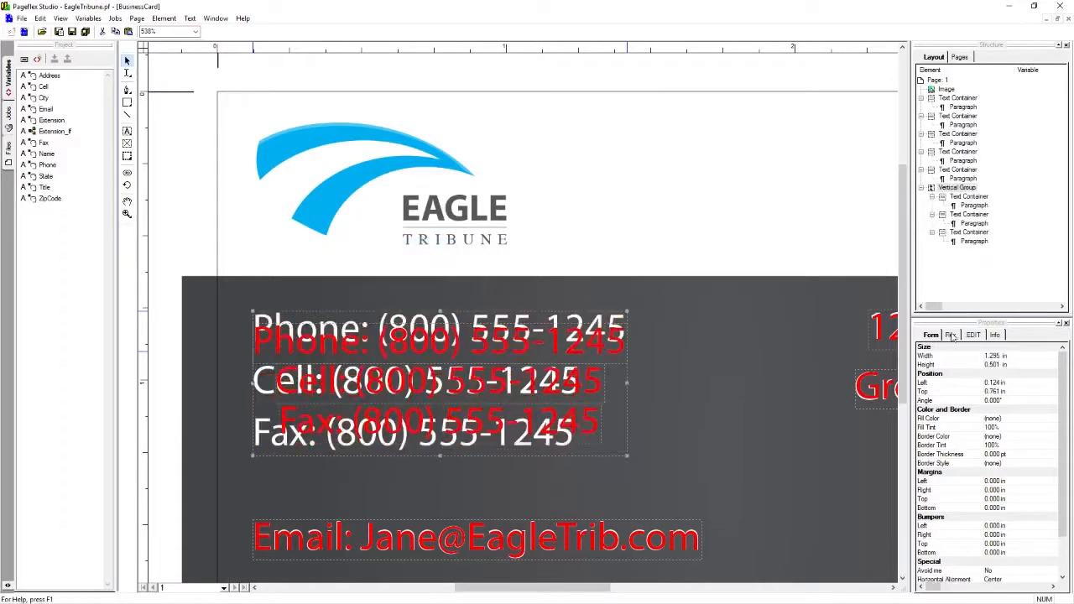
- Set the vertical group's horizontal alignment to Left and align its contents vertically to the top
{"action": "scroll", "coordinate": [989, 461], "scroll_direction": "down", "scroll_amount": 2}
{"action": "left_click", "coordinate": [1018, 534]}
{"action": "left_click", "coordinate": [1018, 534]}
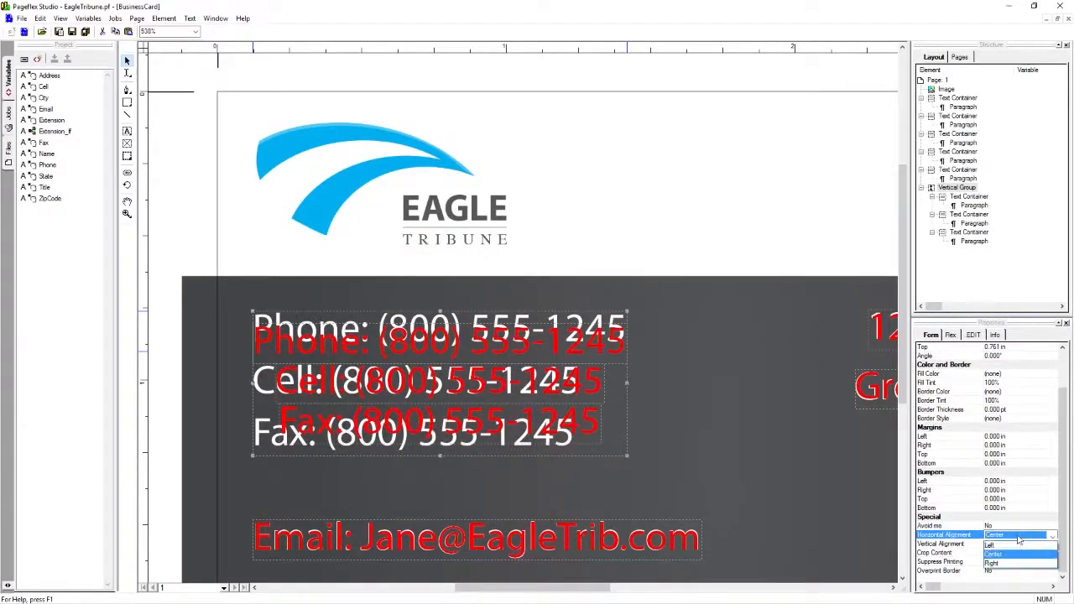
{"action": "left_click", "coordinate": [1011, 553]}
{"action": "left_click", "coordinate": [1010, 545]}
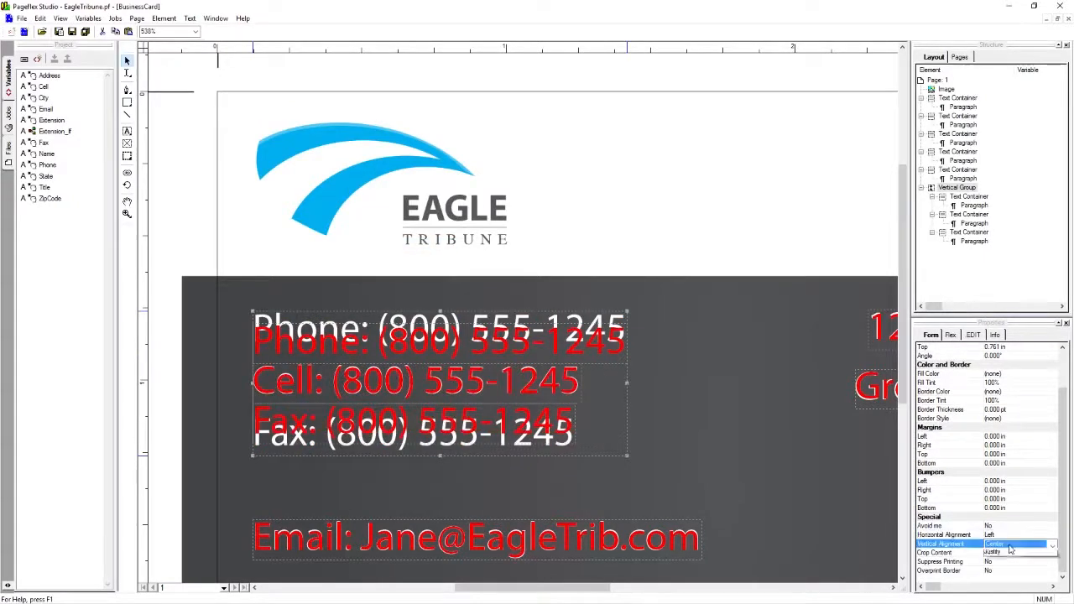
{"action": "left_click", "coordinate": [1011, 545]}
{"action": "left_click", "coordinate": [1009, 556]}
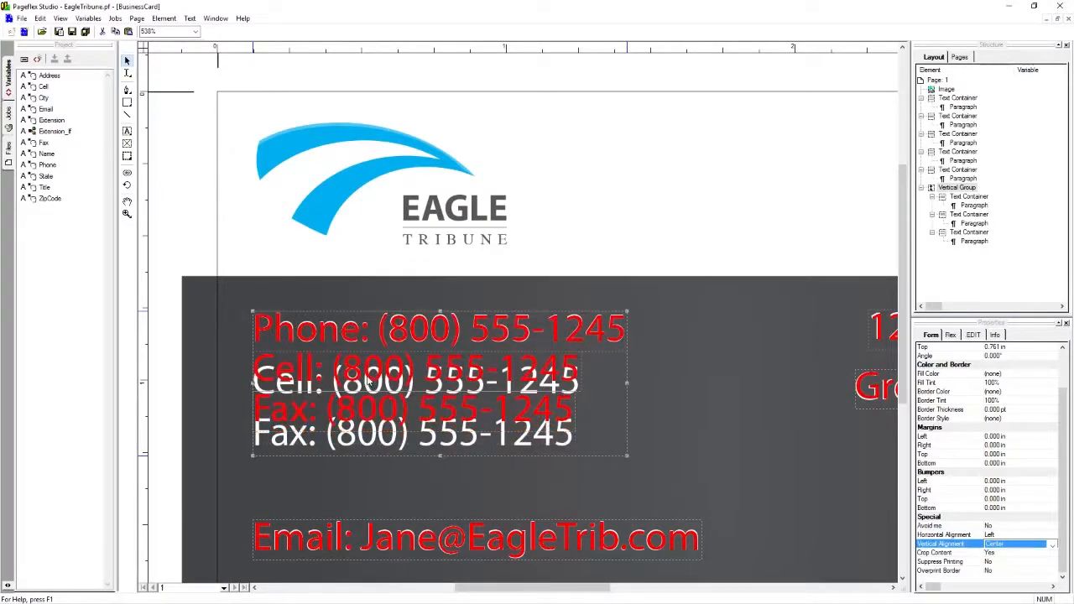
- Select the Phone and Cell containers inside the vertical group and set their bottom bumper to .04 in
{"action": "left_click", "coordinate": [391, 369]}
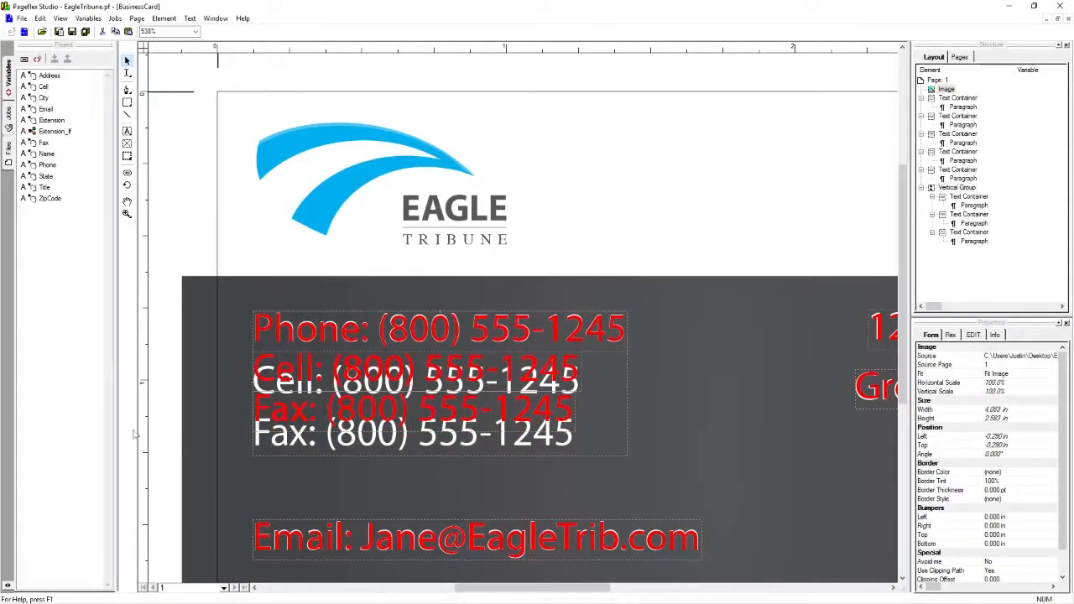
{"action": "left_click_drag", "start_coordinate": [493, 588], "coordinate": [461, 588]}
{"action": "left_click", "coordinate": [266, 437]}
{"action": "left_click", "coordinate": [585, 334]}
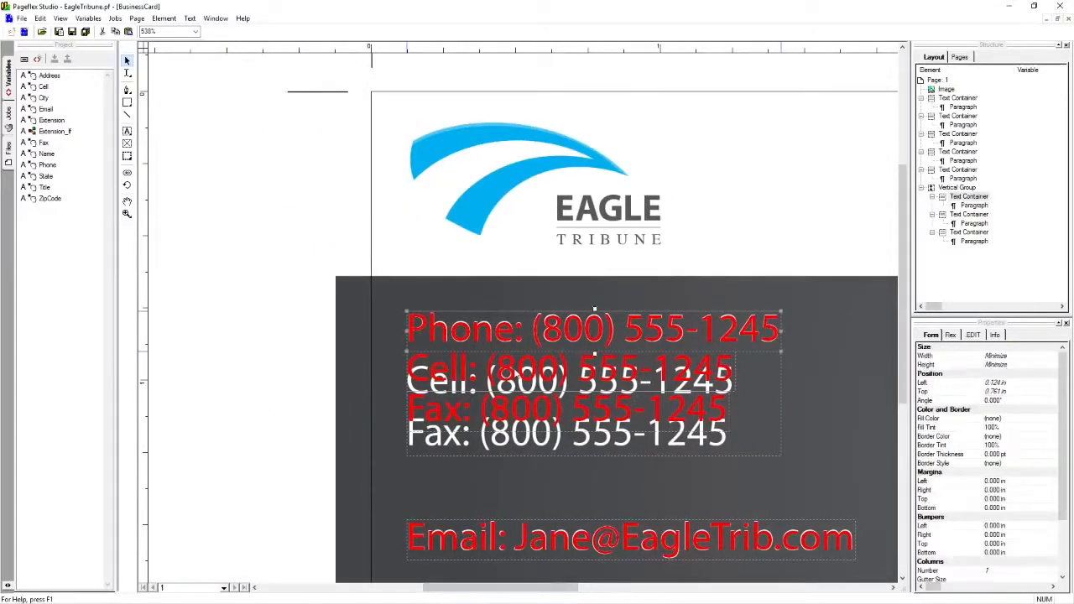
{"action": "left_click", "coordinate": [516, 371], "text": "shift"}
{"action": "left_click", "coordinate": [991, 552]}
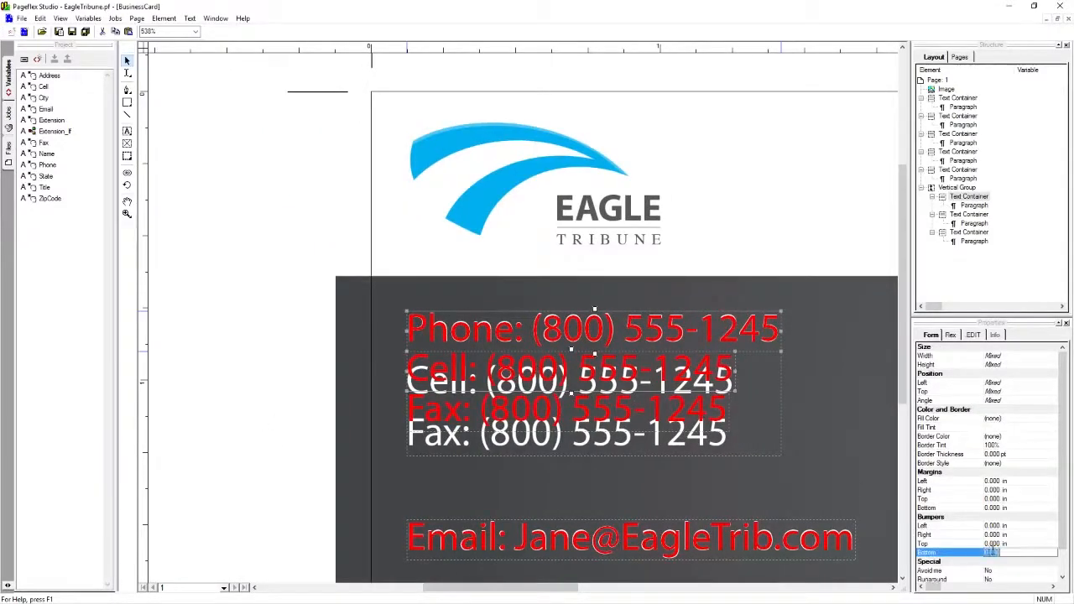
{"action": "key", "text": "Return"}
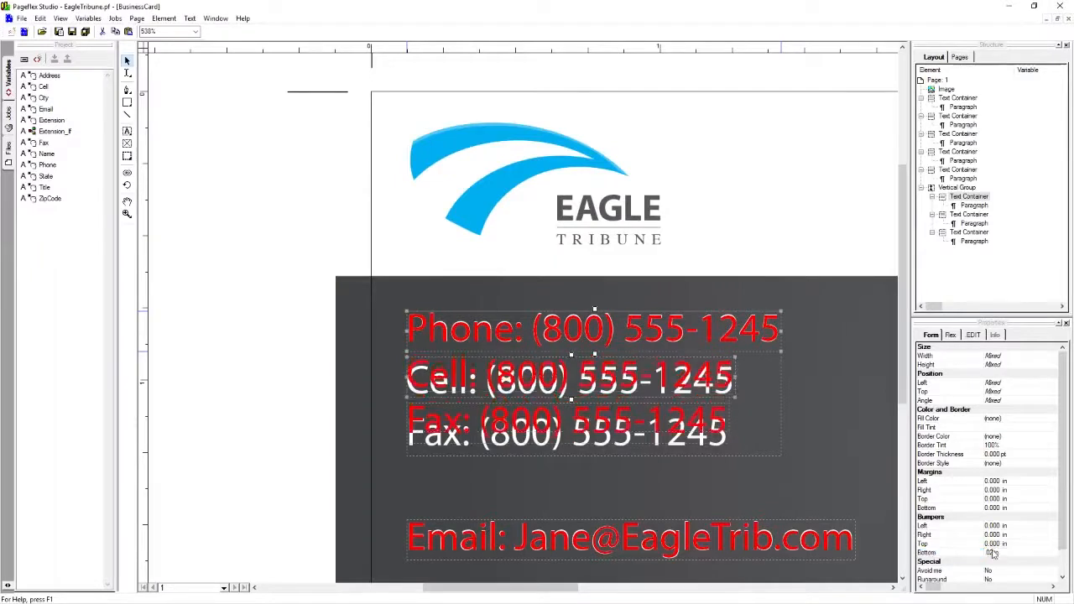
{"action": "left_click", "coordinate": [991, 553]}
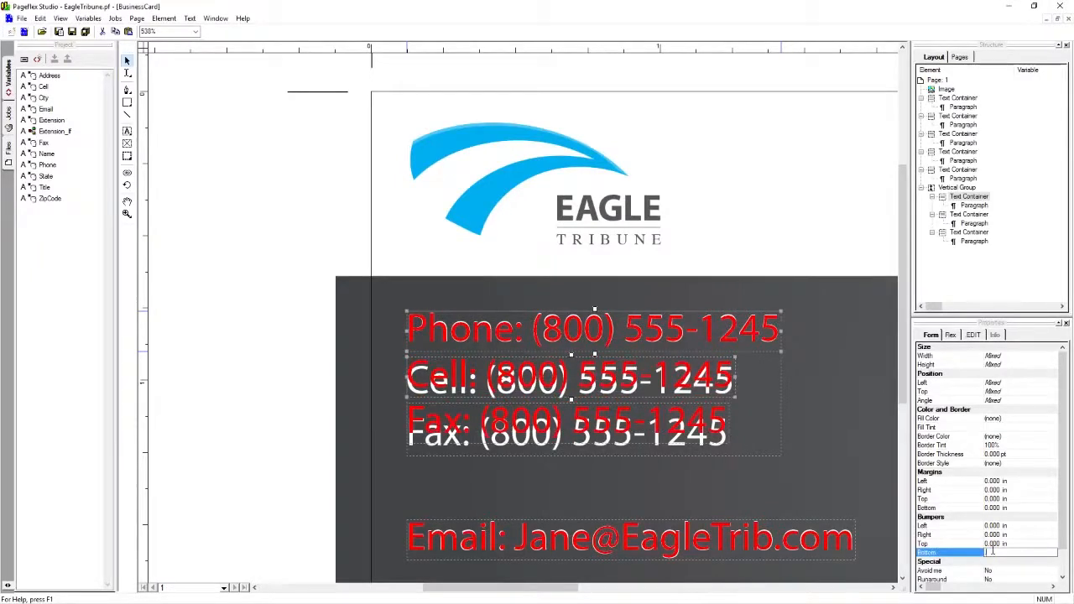
{"action": "key", "text": "Return"}
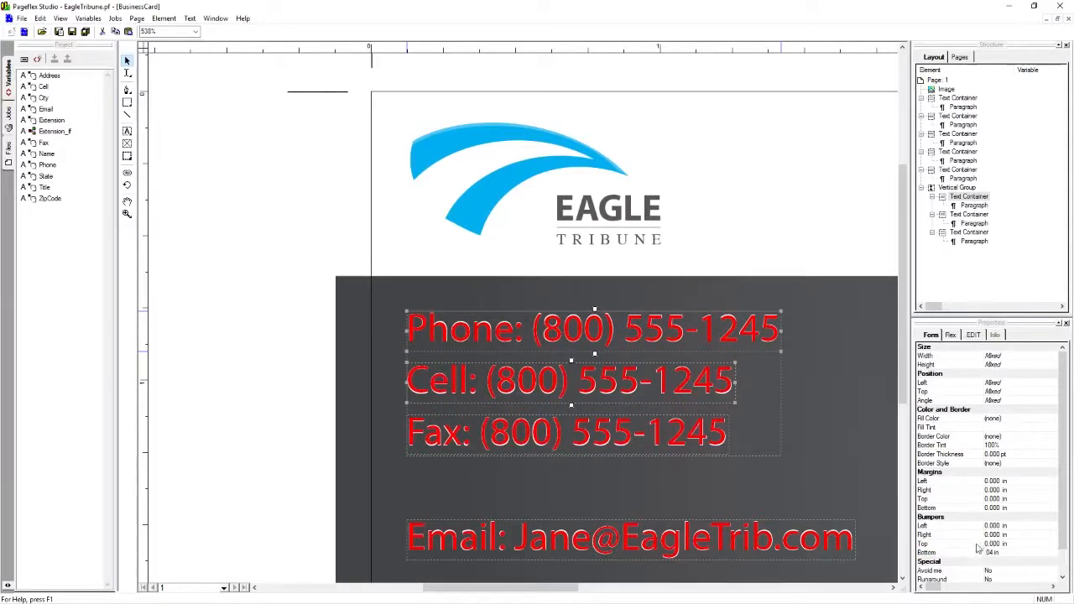
- Fine-tune the bottom bumper of the Phone and Cell containers to .042 in
{"action": "left_click", "coordinate": [991, 552]}
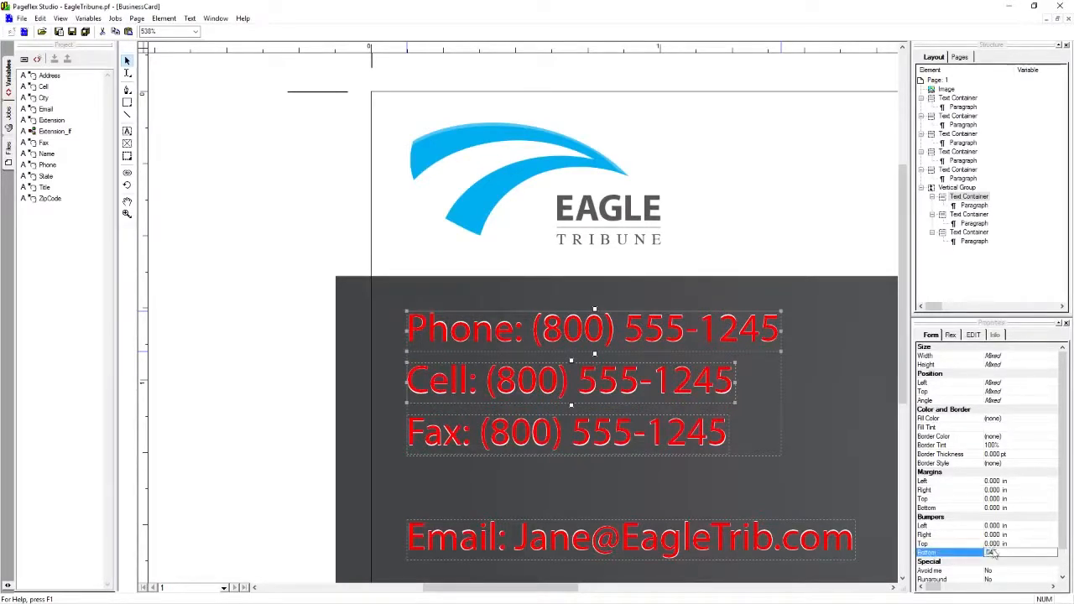
{"action": "key", "text": "Return"}
{"action": "left_click", "coordinate": [992, 551]}
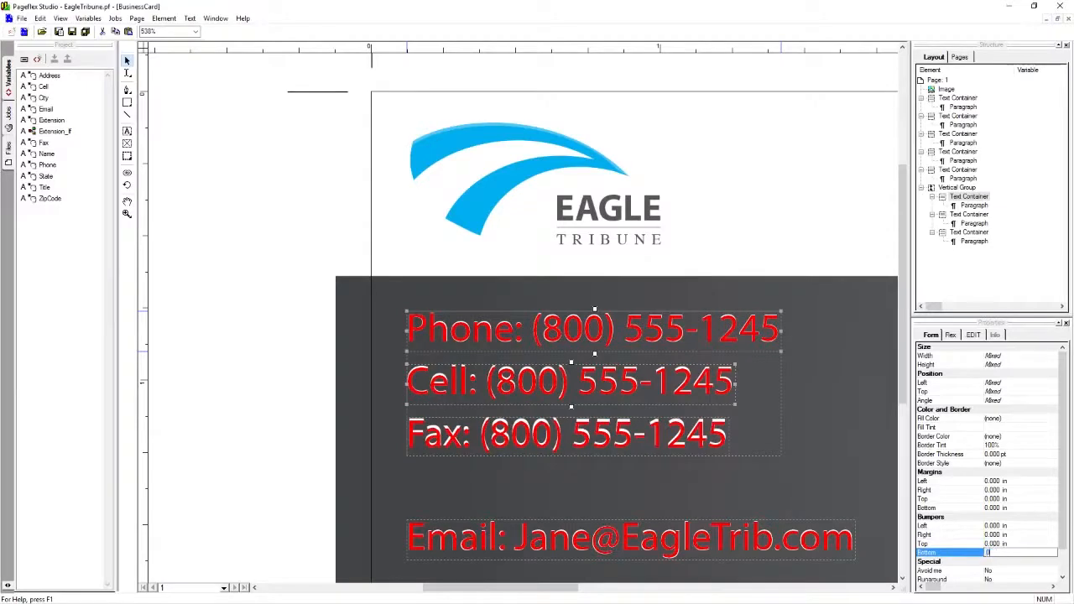
{"action": "key", "text": "Return"}
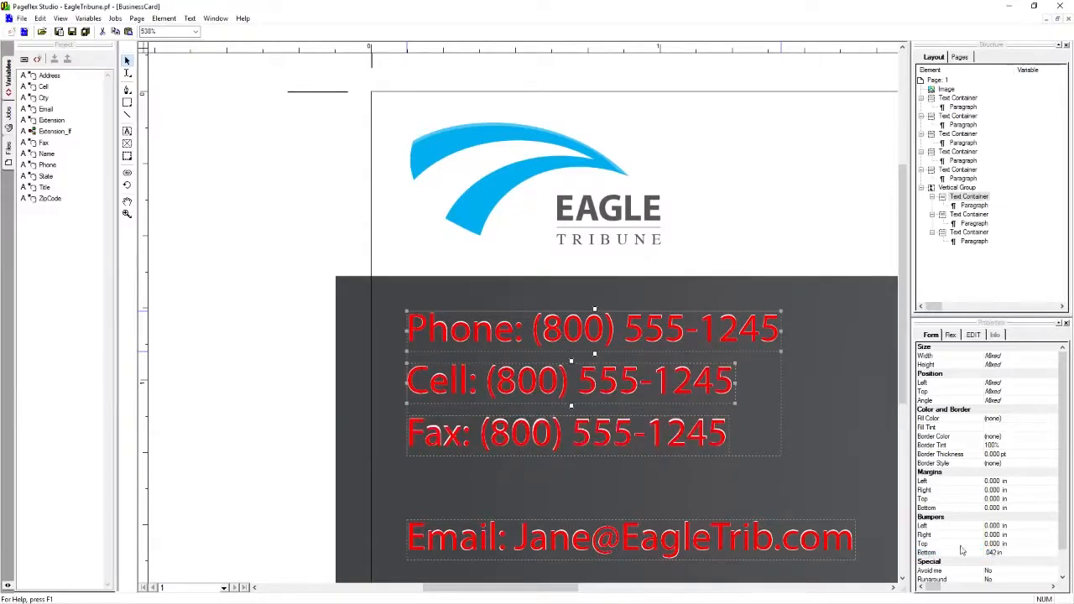
{"action": "left_click", "coordinate": [254, 284]}
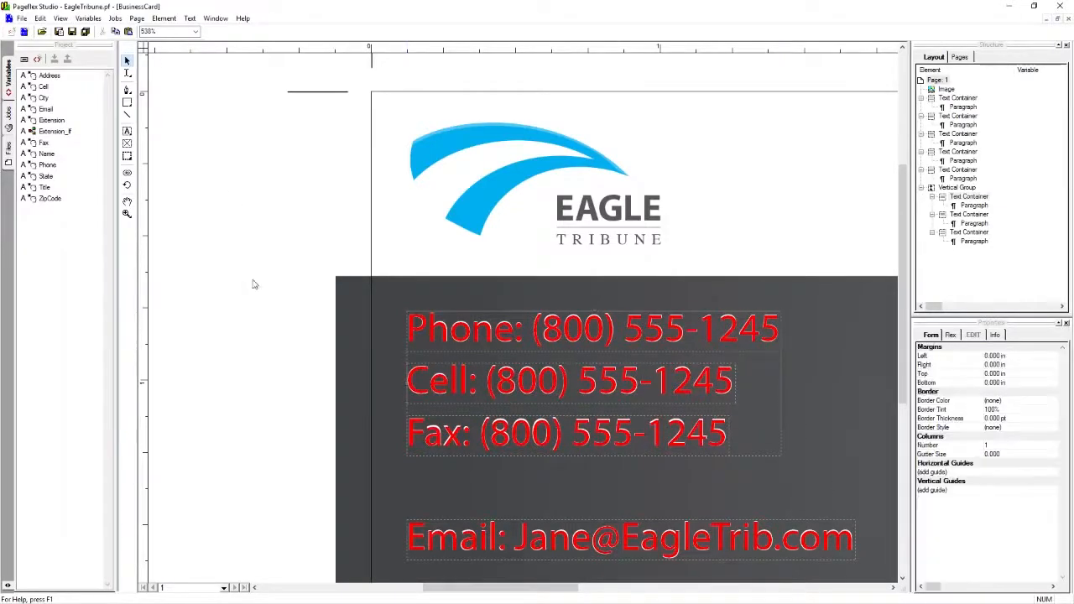
- Set the flex height behavior of the phone lines' vertical group to Minimize
{"action": "left_click", "coordinate": [755, 410]}
{"action": "left_click", "coordinate": [951, 334]}
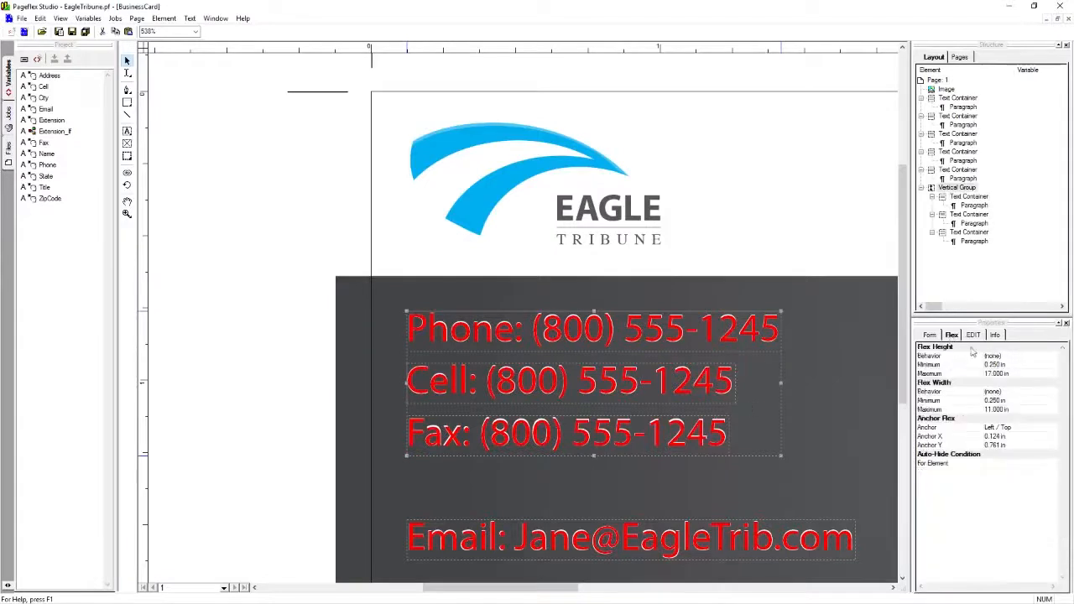
{"action": "left_click", "coordinate": [996, 358]}
{"action": "left_click", "coordinate": [998, 358]}
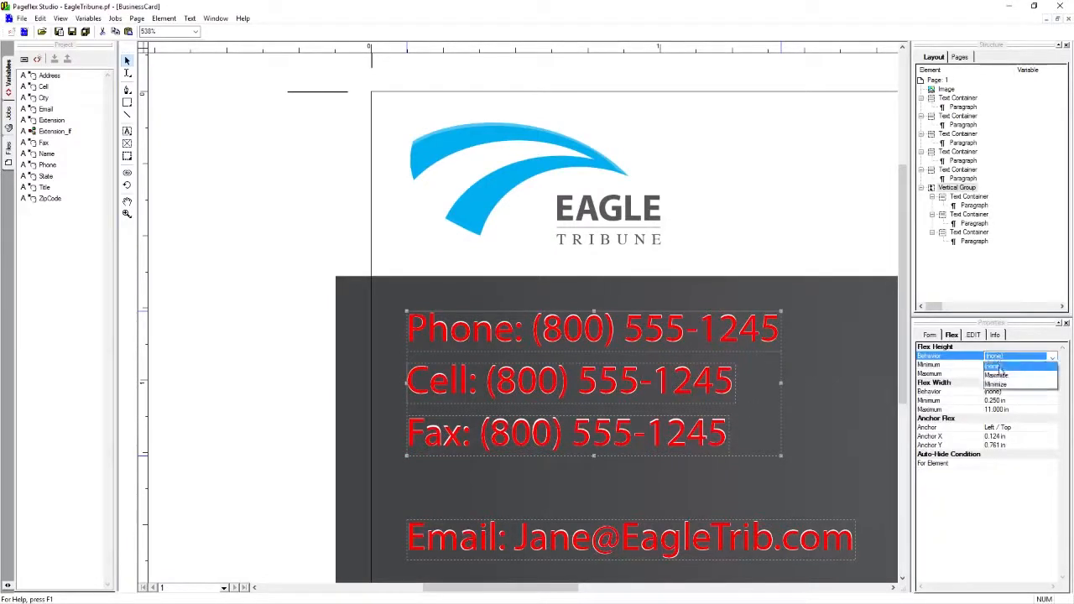
{"action": "left_click", "coordinate": [994, 388]}
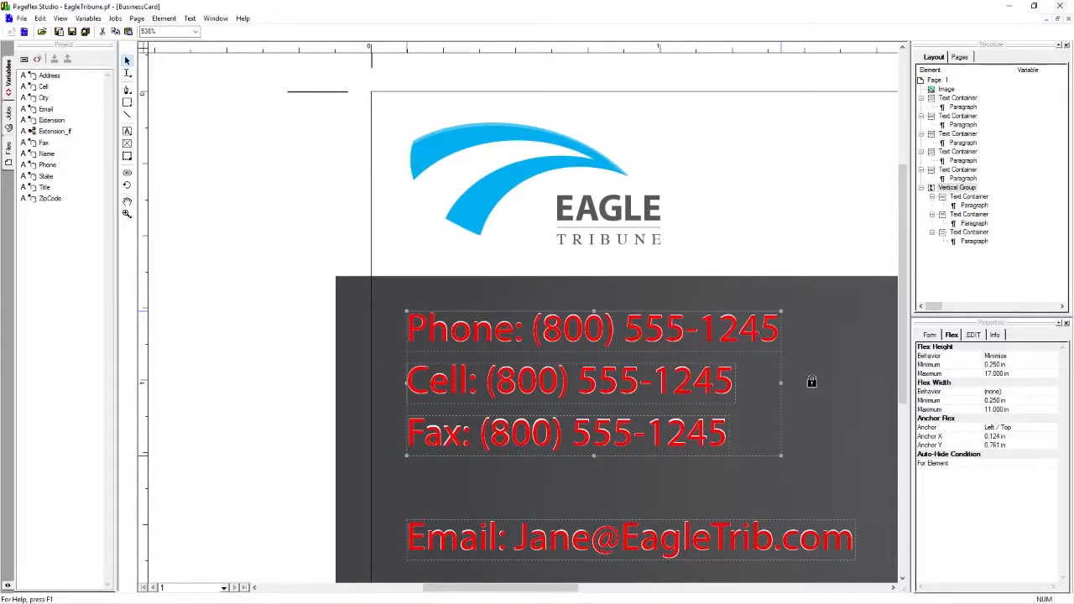
- Widen the phone lines' vertical group to nearly the width of the Email line below it
{"action": "left_click_drag", "start_coordinate": [779, 384], "coordinate": [872, 383]}
{"action": "scroll", "coordinate": [865, 385], "scroll_direction": "down", "scroll_amount": 1}
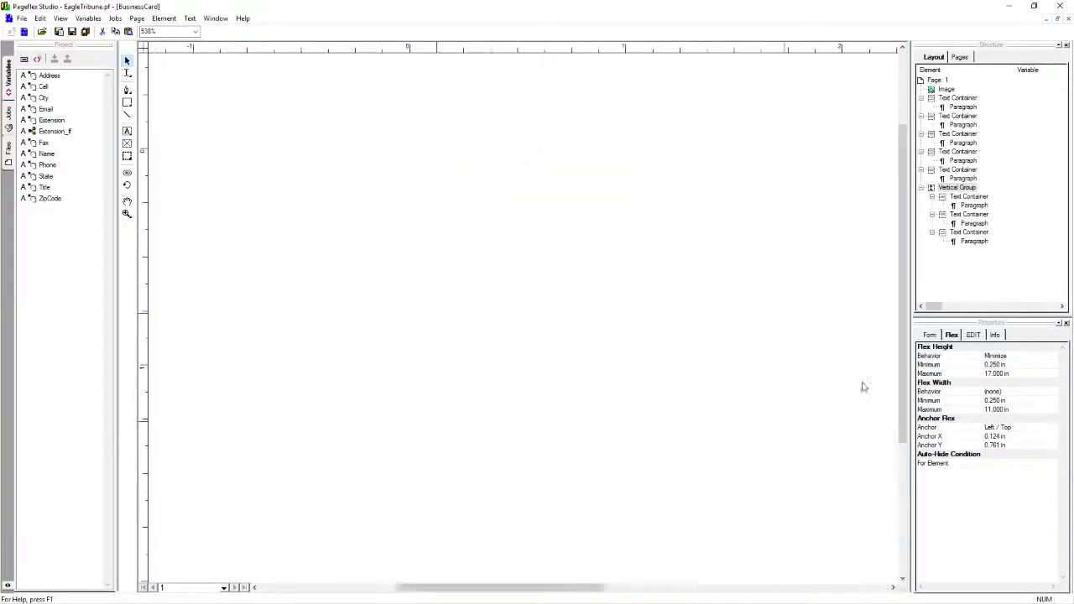
{"action": "scroll", "coordinate": [823, 379], "scroll_direction": "down", "scroll_amount": 1}
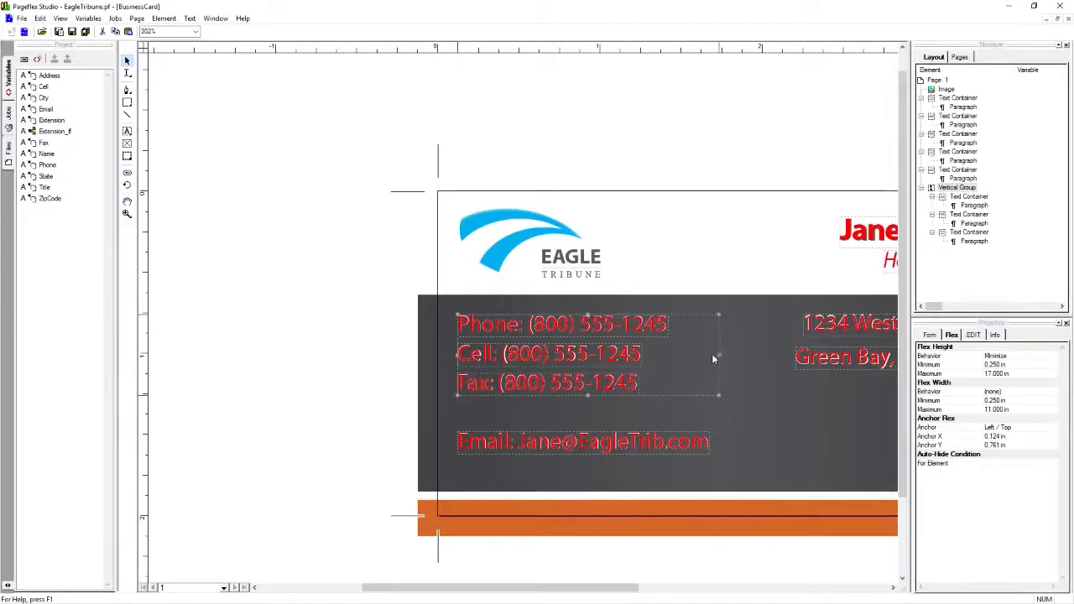
{"action": "left_click_drag", "start_coordinate": [709, 357], "coordinate": [703, 358]}
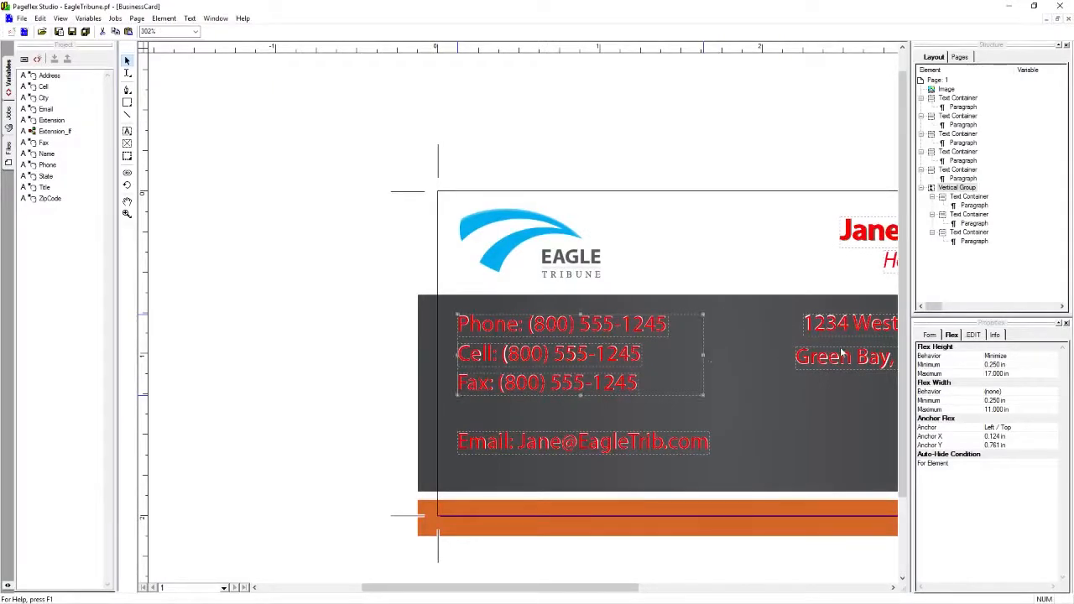
- Set the Email container's flex width behavior to (none) and widen the container well past the end of its text
{"action": "left_click", "coordinate": [643, 447]}
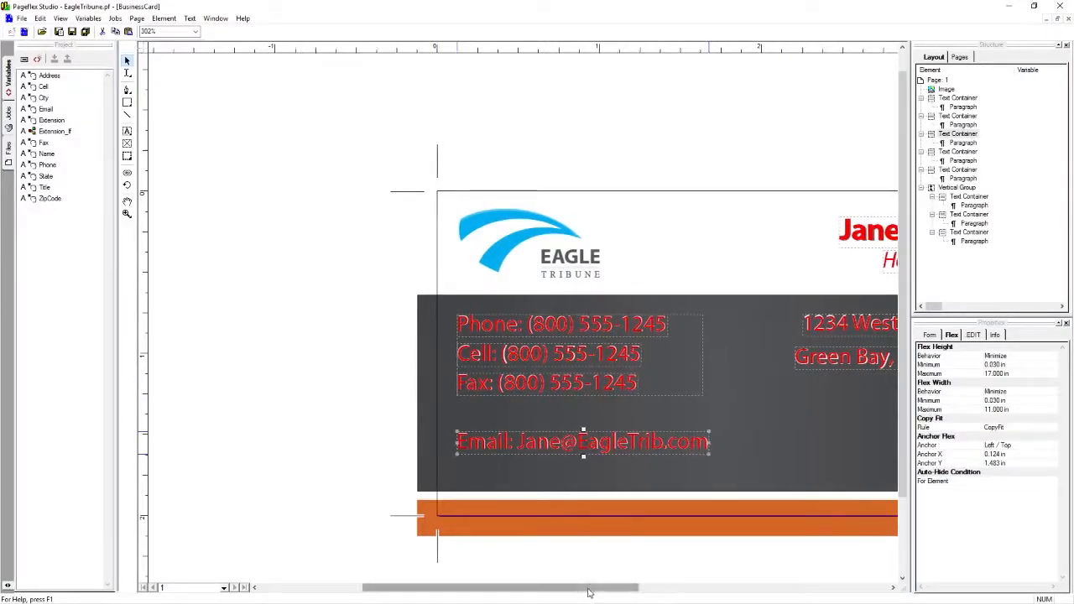
{"action": "scroll", "coordinate": [839, 403], "scroll_direction": "right", "scroll_amount": 3}
{"action": "left_click", "coordinate": [1022, 392]}
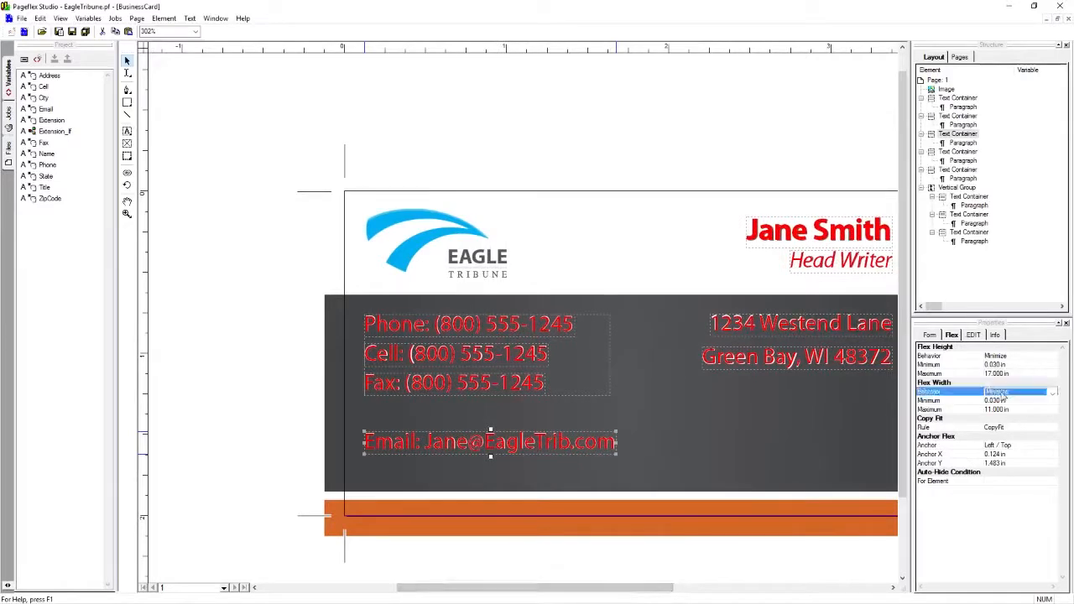
{"action": "left_click", "coordinate": [1052, 392]}
{"action": "left_click", "coordinate": [757, 436]}
{"action": "left_click_drag", "start_coordinate": [618, 443], "coordinate": [618, 443]}
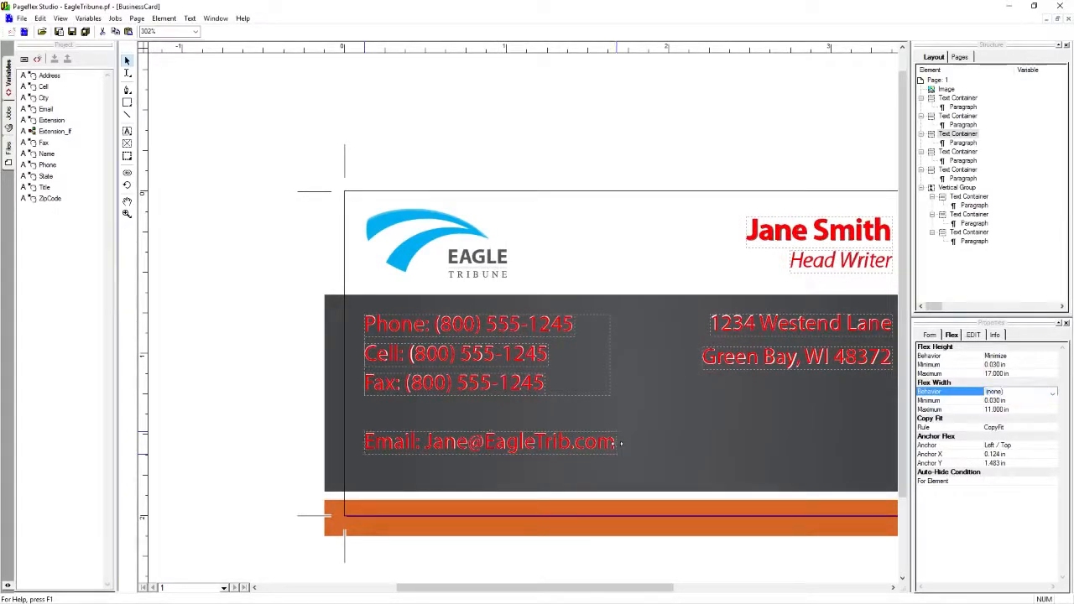
{"action": "mouse_move", "coordinate": [708, 453]}
{"action": "left_mouse_down"}
{"action": "mouse_move", "coordinate": [727, 456]}
{"action": "mouse_move", "coordinate": [699, 459]}
{"action": "left_mouse_up"}
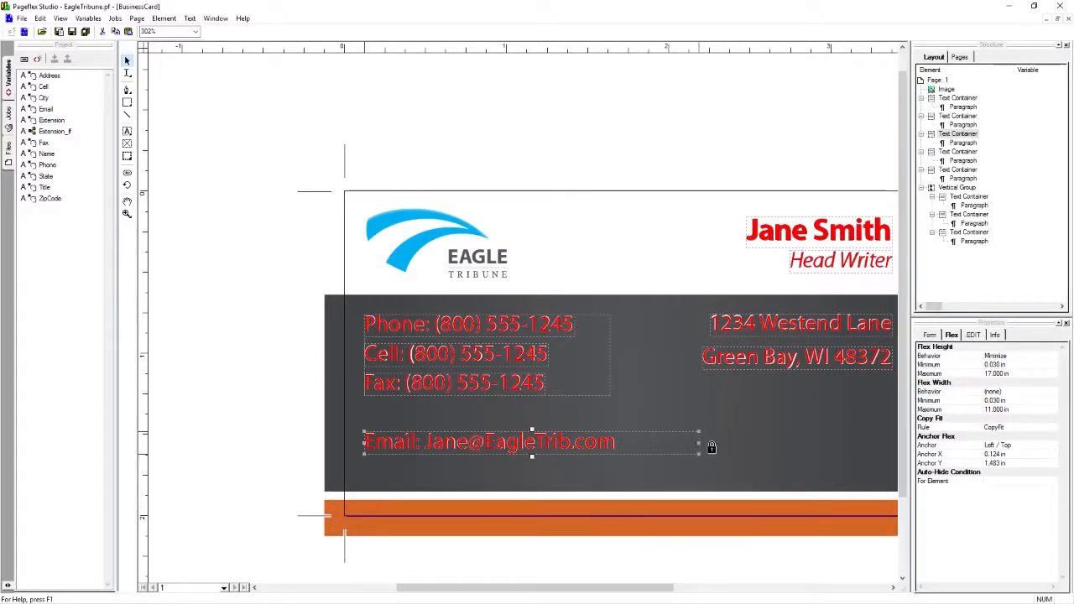
- Combine the street address and city/state/ZIP containers into a vertical group
{"action": "left_click_drag", "start_coordinate": [662, 587], "coordinate": [692, 587]}
{"action": "left_click", "coordinate": [736, 325]}
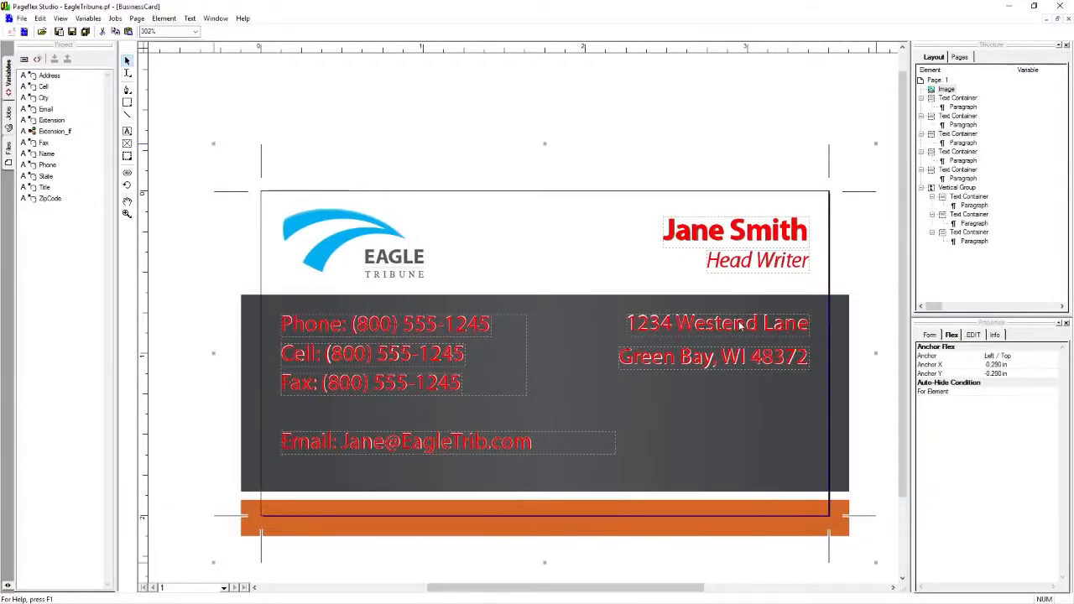
{"action": "left_click", "coordinate": [715, 361], "text": "shift"}
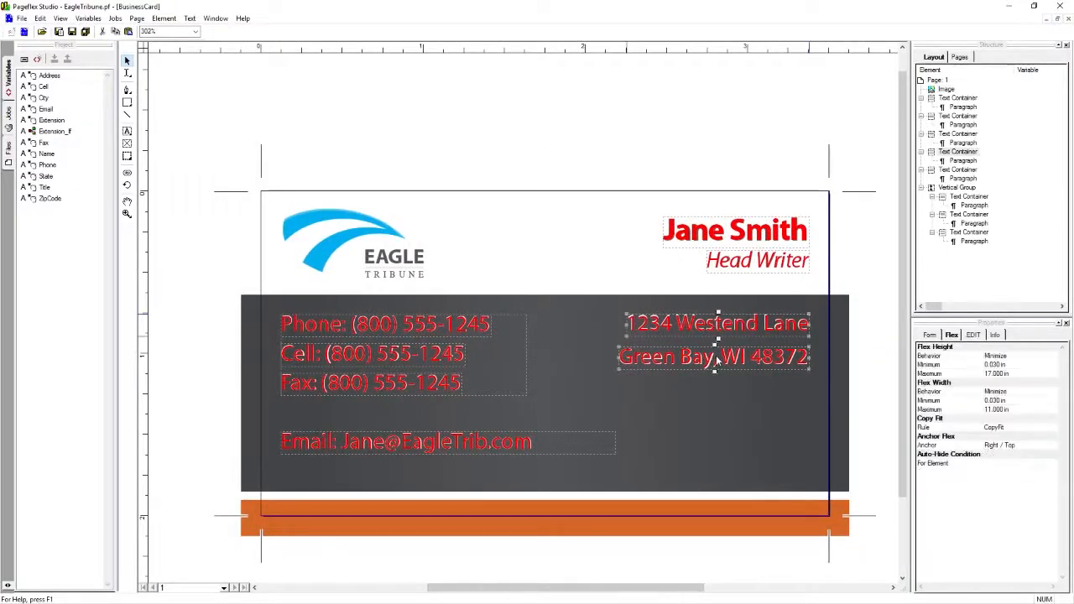
{"action": "scroll", "coordinate": [827, 392], "scroll_direction": "up", "scroll_amount": 1}
{"action": "right_click", "coordinate": [803, 325]}
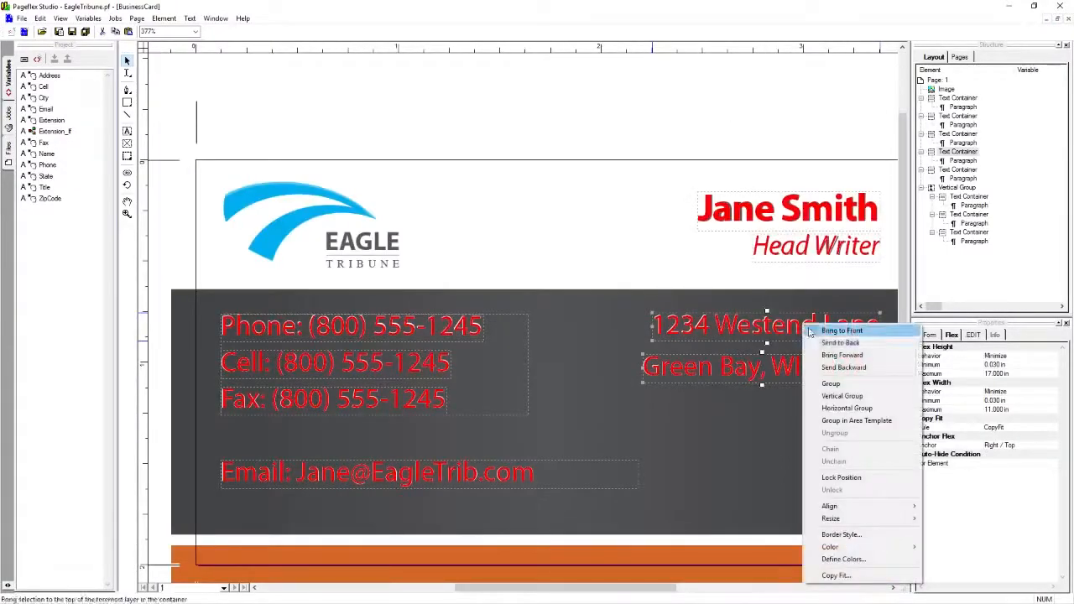
{"action": "left_click", "coordinate": [837, 399]}
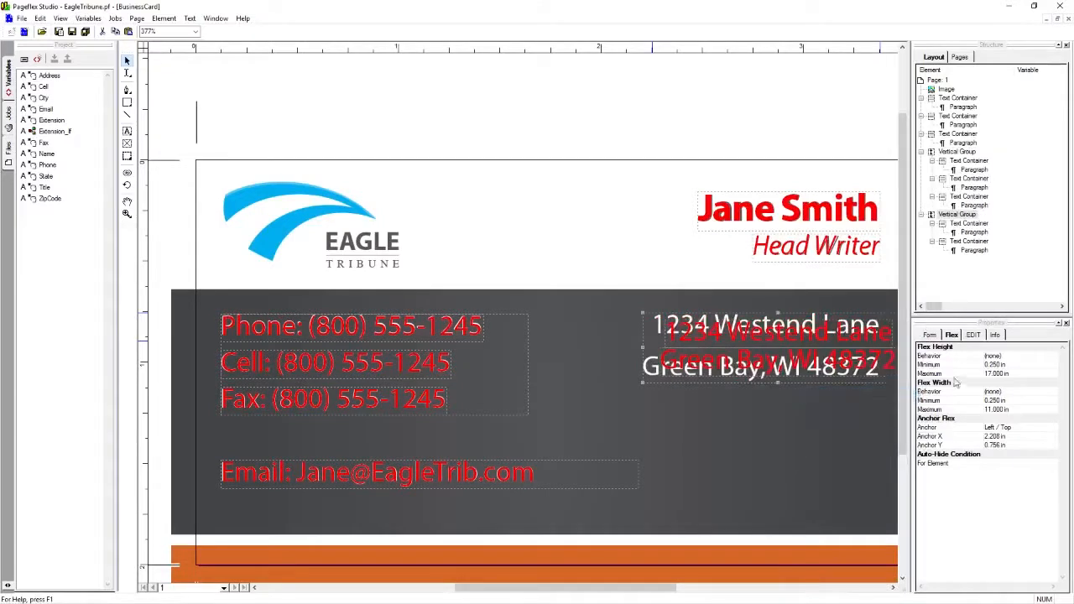
- Set the address group's horizontal alignment to Right and its vertical alignment to Top
{"action": "left_click", "coordinate": [929, 334]}
{"action": "scroll", "coordinate": [990, 461], "scroll_direction": "down", "scroll_amount": 5}
{"action": "left_click", "coordinate": [1015, 534]}
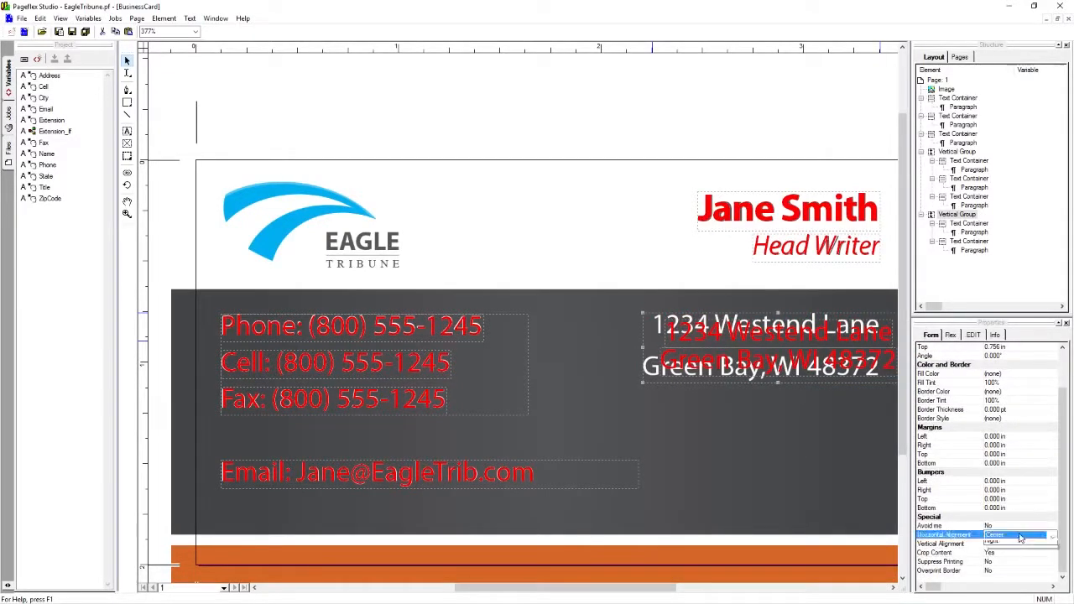
{"action": "left_click", "coordinate": [1019, 535]}
{"action": "left_click", "coordinate": [1006, 562]}
{"action": "left_click", "coordinate": [1017, 544]}
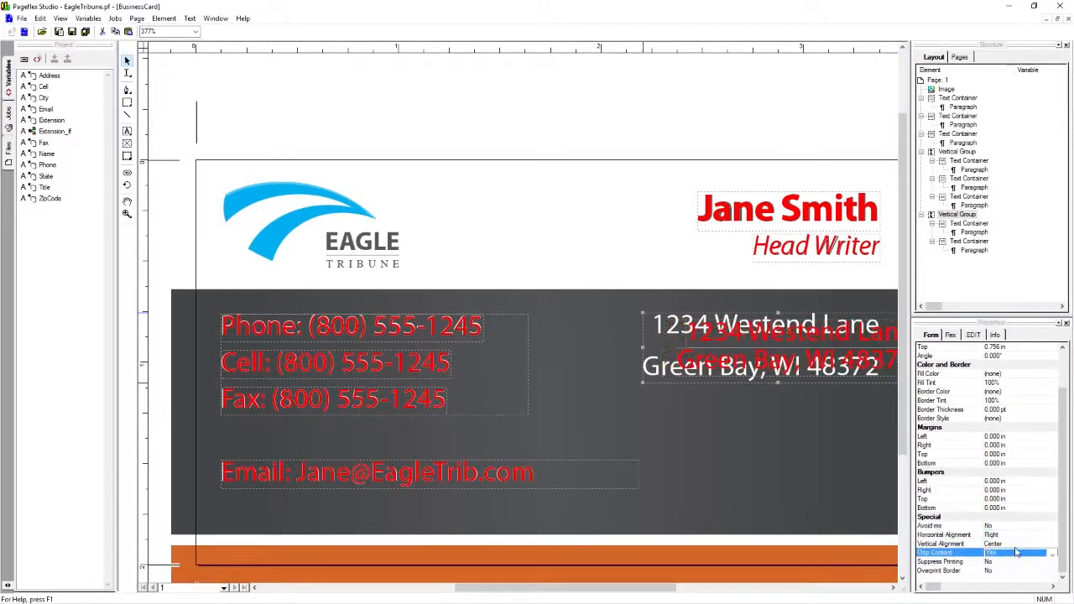
{"action": "left_click", "coordinate": [1017, 545]}
{"action": "left_click", "coordinate": [1003, 553]}
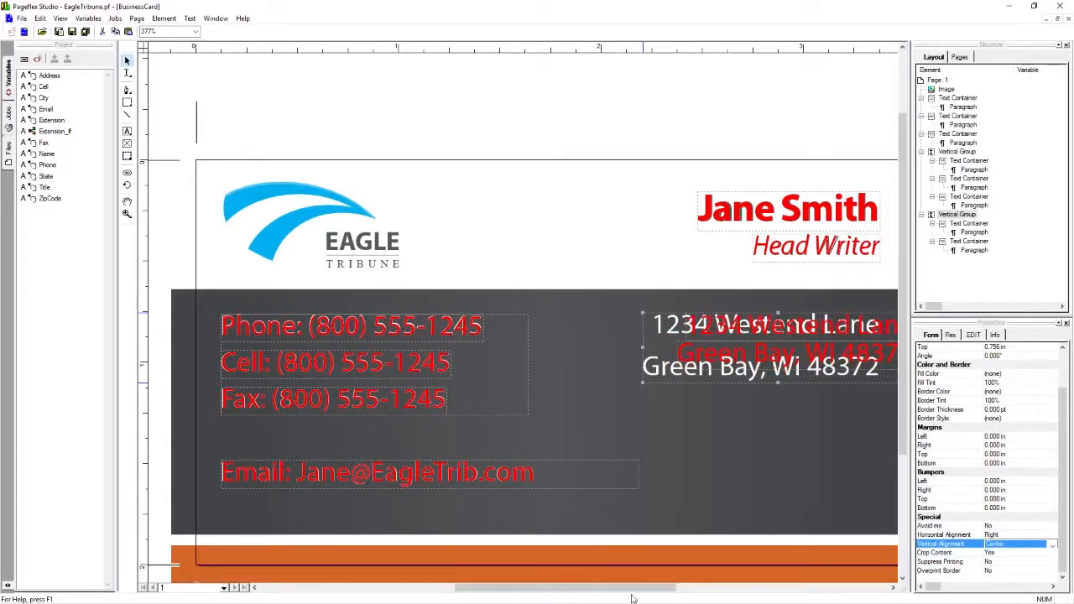
- Set the bottom bumper of the street address container in the address group to .045 in
{"action": "left_click_drag", "start_coordinate": [654, 588], "coordinate": [735, 601]}
{"action": "left_click", "coordinate": [774, 400]}
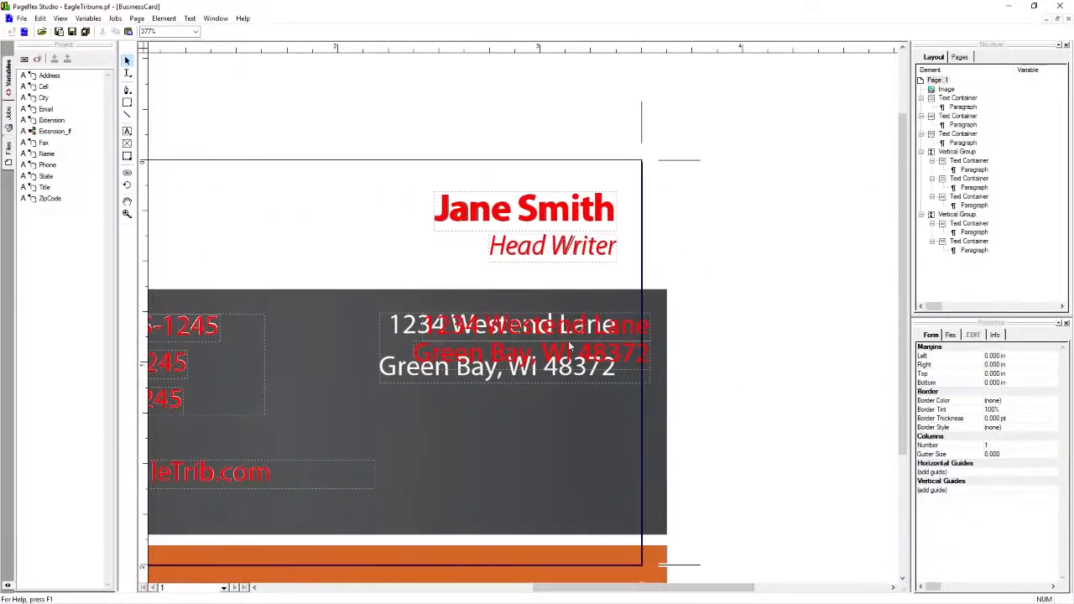
{"action": "left_click", "coordinate": [567, 334]}
{"action": "left_click", "coordinate": [996, 551]}
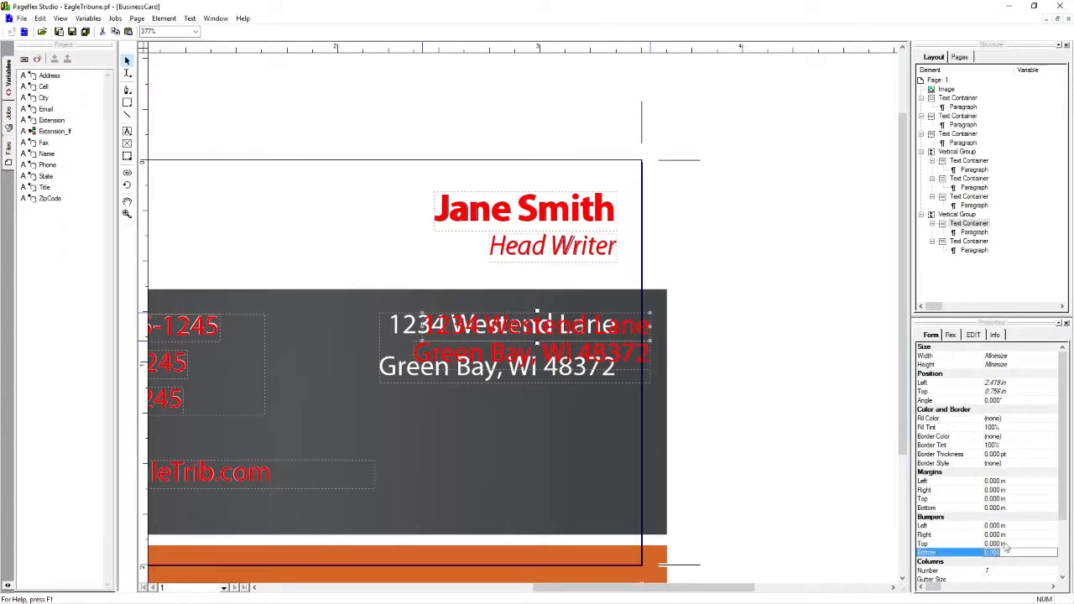
{"action": "type", "text": "02"}
{"action": "key", "text": "Return"}
{"action": "left_click", "coordinate": [1005, 544]}
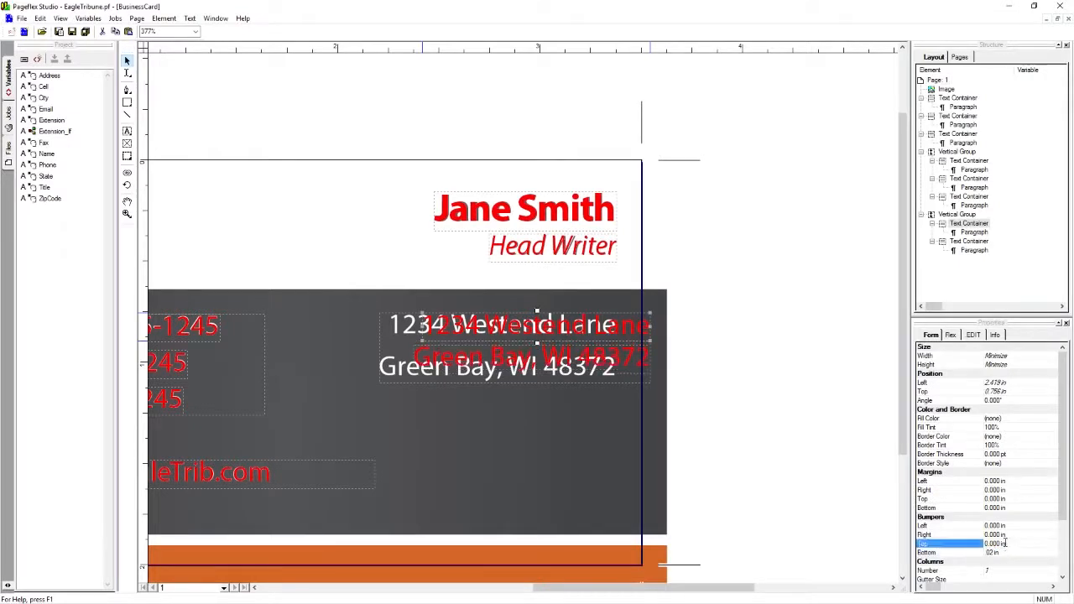
{"action": "left_click", "coordinate": [998, 552]}
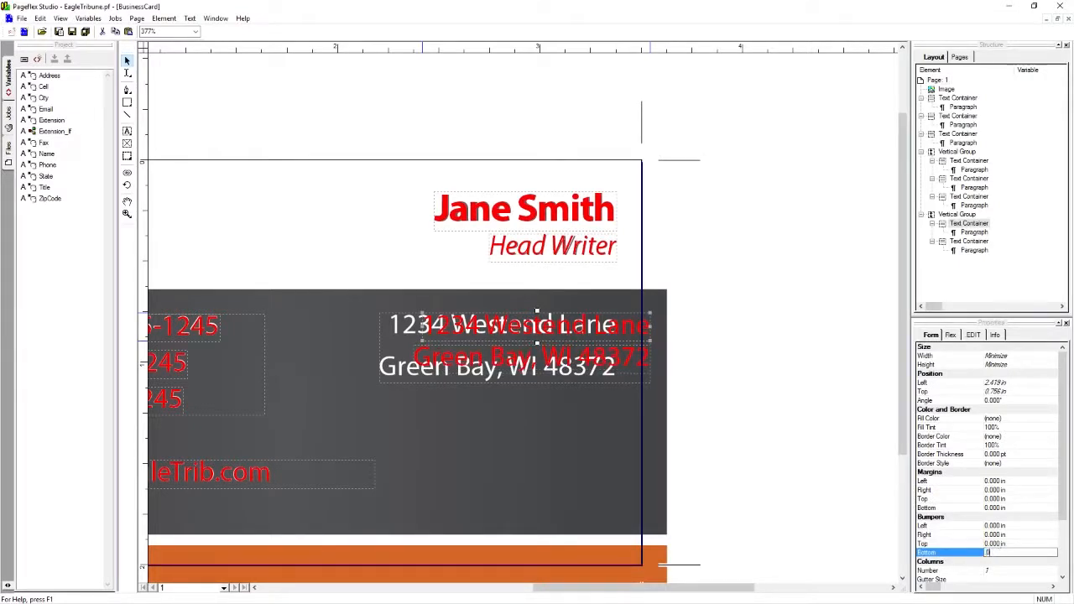
{"action": "type", "text": ".045"}
{"action": "key", "text": "Return"}
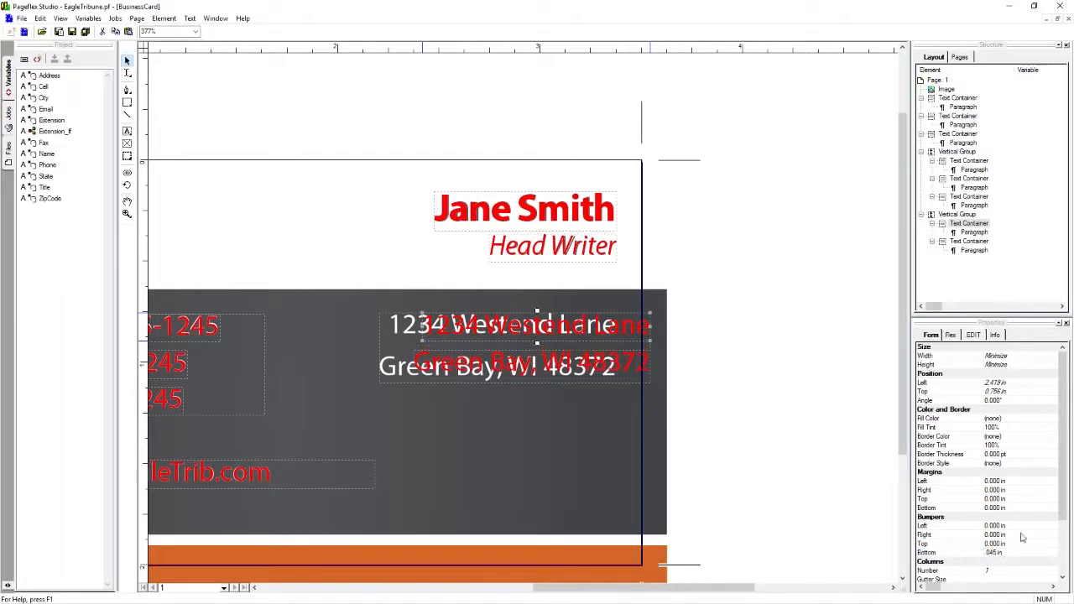
- Set the bottom bumper of the street address container in the address group to .07 in
{"action": "left_click", "coordinate": [1013, 551]}
{"action": "type", "text": "0"}
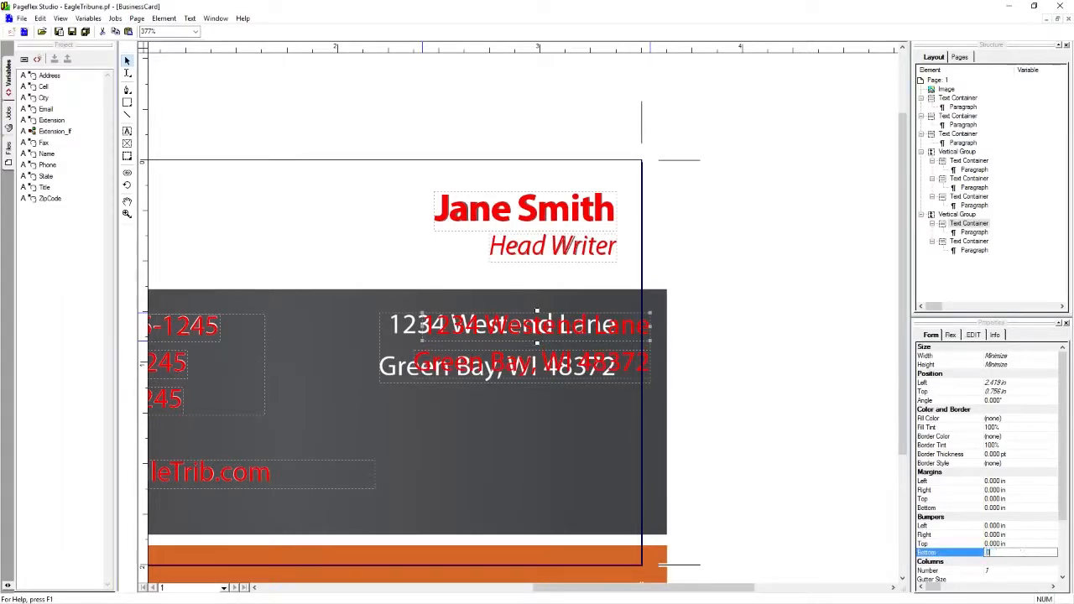
{"action": "type", "text": "5"}
{"action": "key", "text": "Return"}
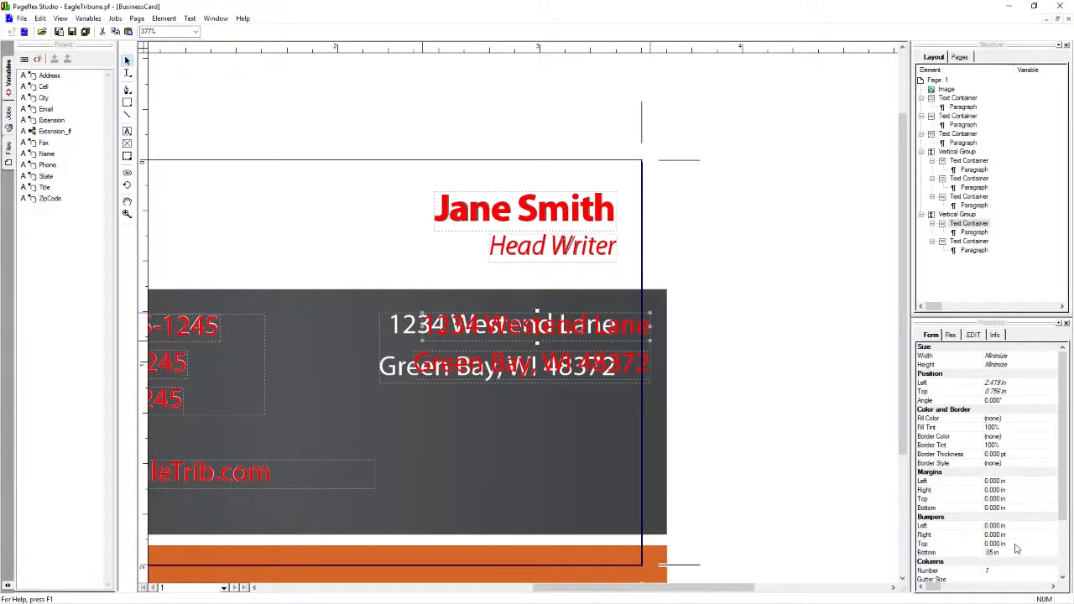
{"action": "left_click", "coordinate": [1010, 552]}
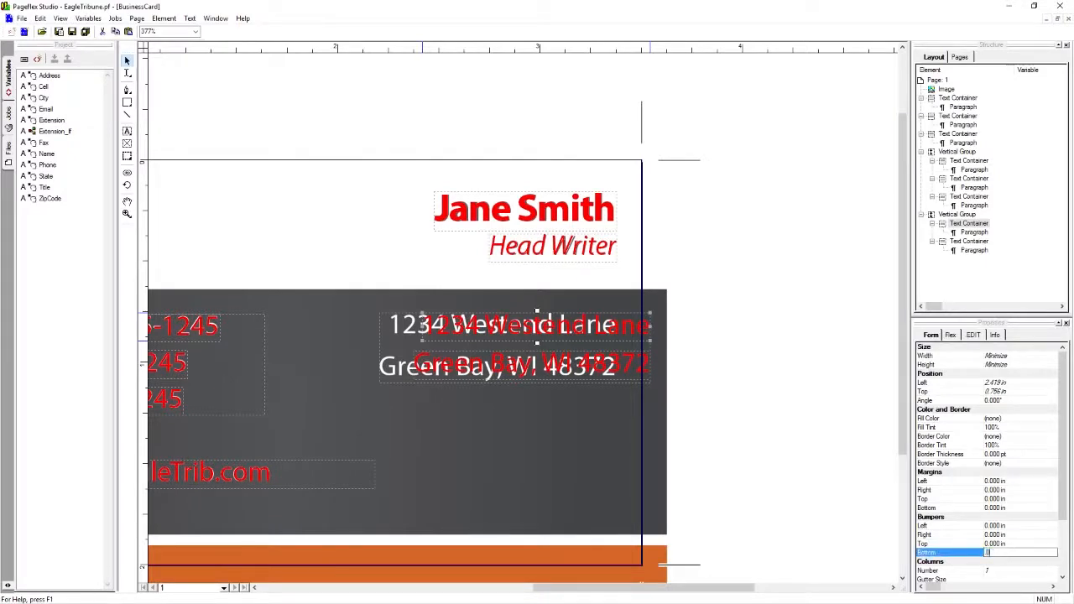
{"action": "key", "text": "Return"}
{"action": "left_click", "coordinate": [990, 545]}
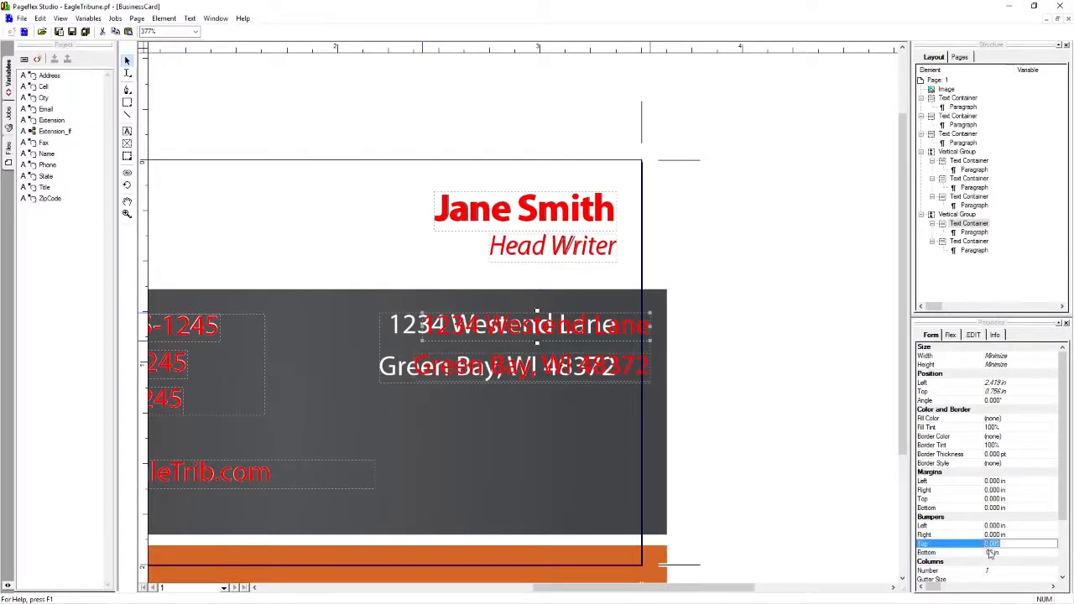
{"action": "left_click", "coordinate": [990, 551]}
{"action": "type", "text": "0"}
{"action": "key", "text": "Return"}
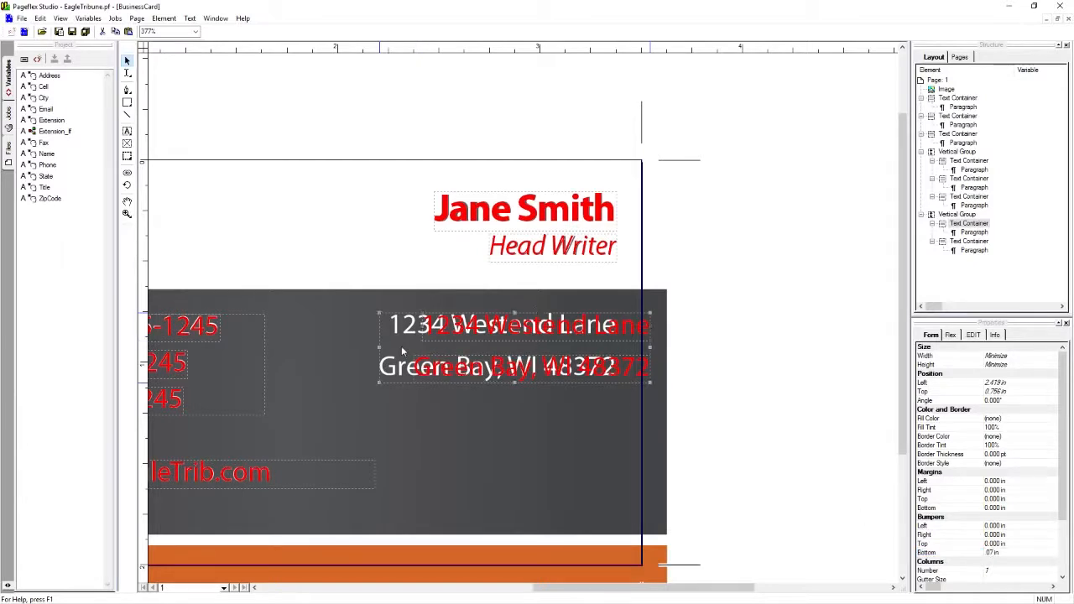
- Align the address group with the matching PDF text and extend its frame toward the contact lines to about 1.57 in wide
{"action": "left_click_drag", "start_coordinate": [400, 348], "coordinate": [298, 345]}
{"action": "left_click_drag", "start_coordinate": [745, 591], "coordinate": [667, 591]}
{"action": "key", "text": "ctrl+minus"}
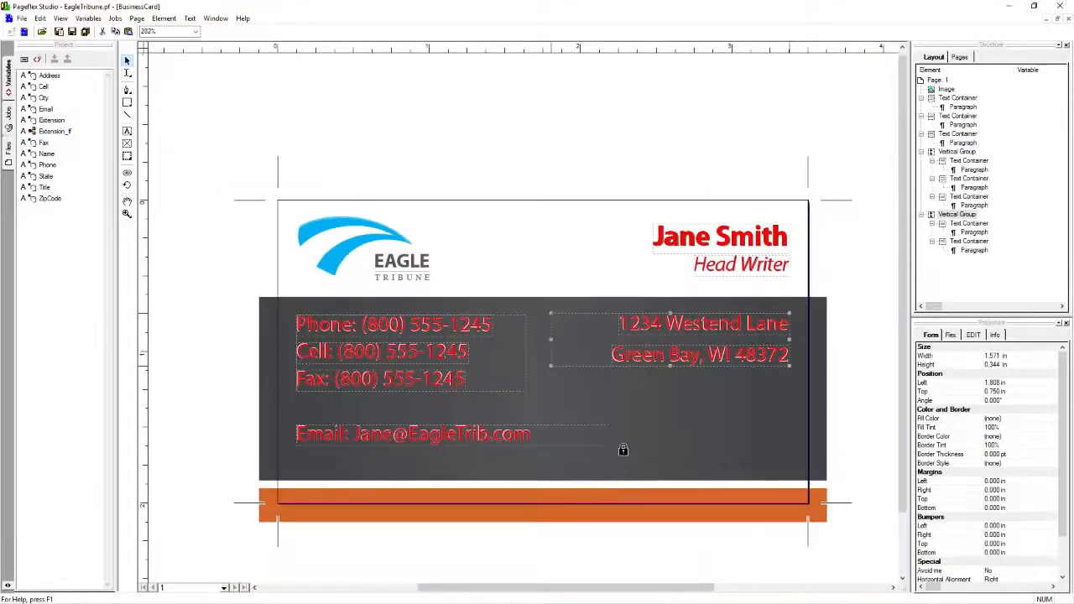
{"action": "left_click_drag", "start_coordinate": [597, 590], "coordinate": [610, 590]}
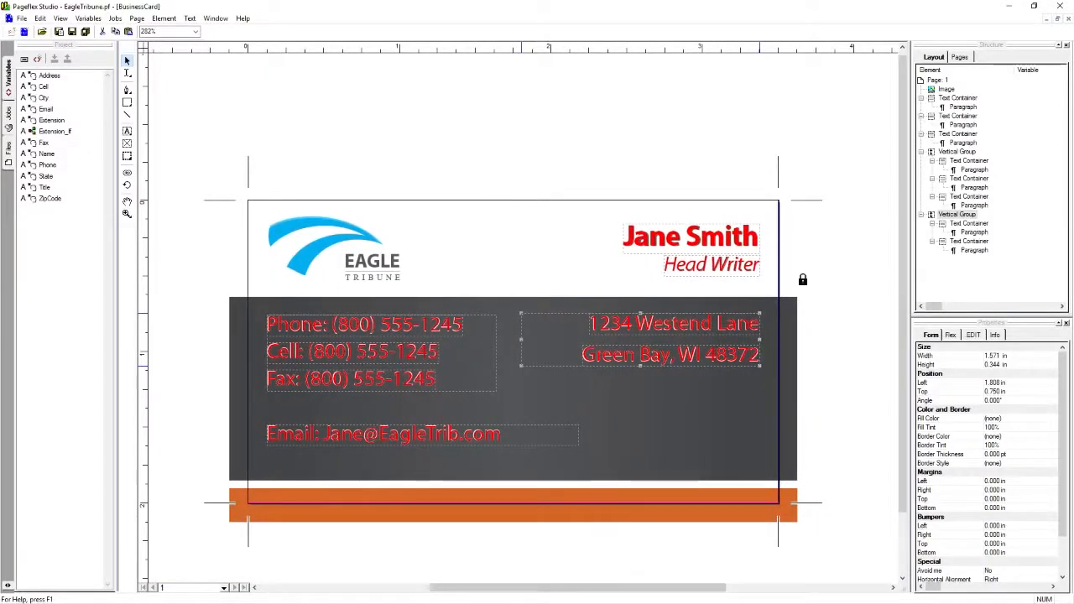
{"action": "left_click", "coordinate": [843, 276]}
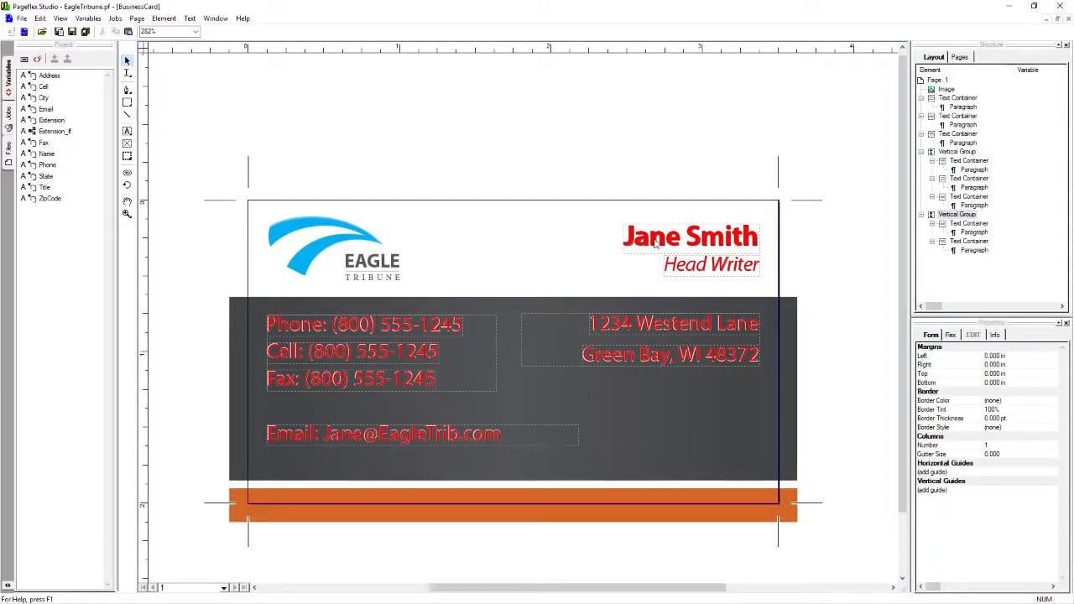
- Combine the name and job title containers above the dark band into a vertical group
{"action": "left_click", "coordinate": [659, 242]}
{"action": "left_click", "coordinate": [679, 265], "text": "shift"}
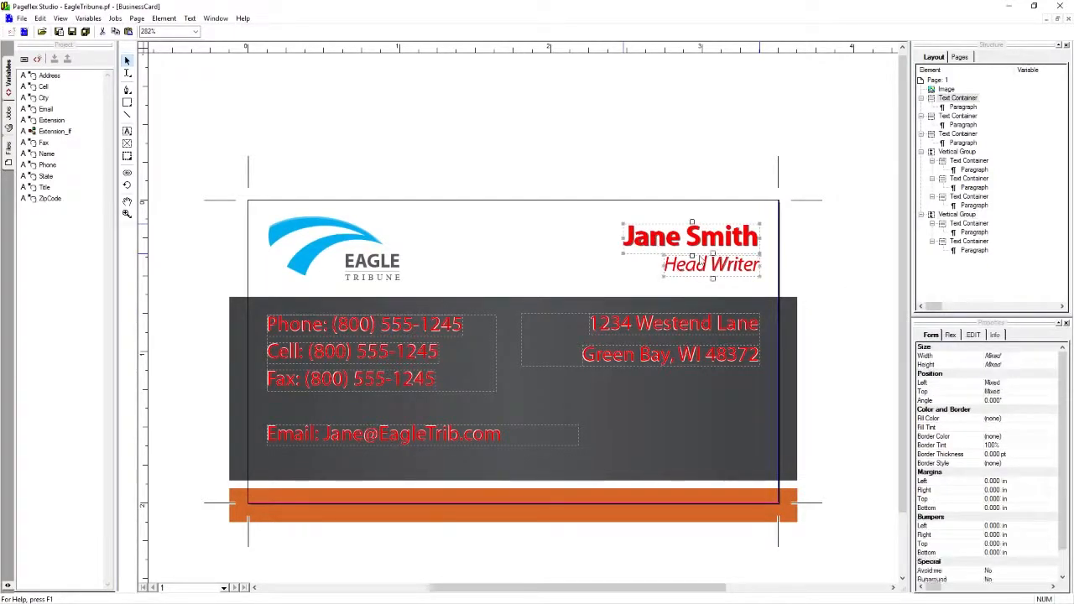
{"action": "right_click", "coordinate": [709, 242]}
{"action": "left_click", "coordinate": [749, 314]}
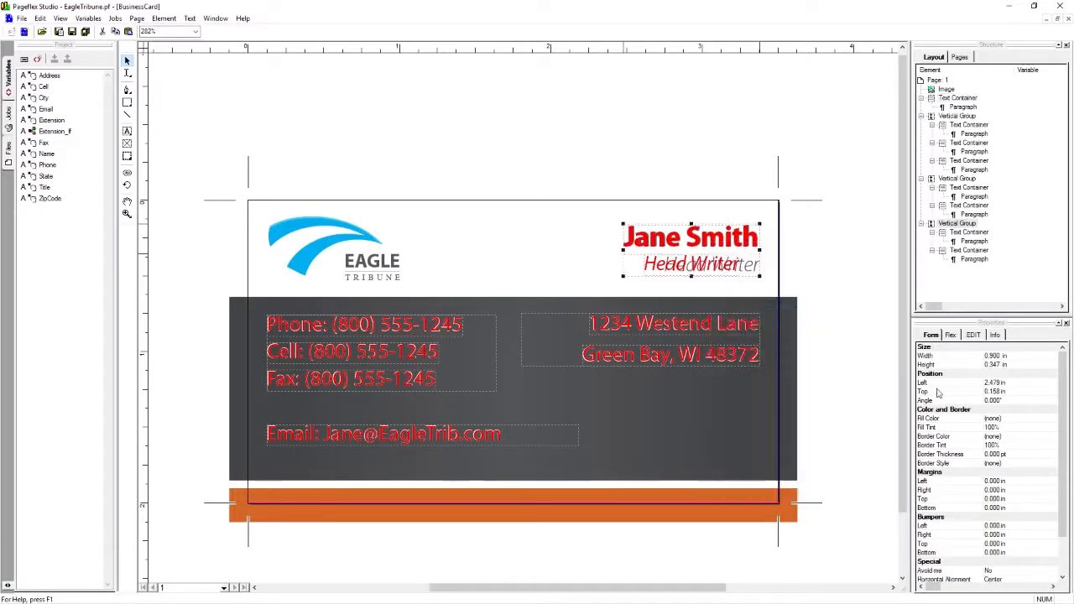
- Set the name and title group's horizontal alignment to Right and its vertical alignment to Top
{"action": "scroll", "coordinate": [1002, 546], "scroll_direction": "down", "scroll_amount": 3}
{"action": "left_click", "coordinate": [1004, 535]}
{"action": "left_click", "coordinate": [1004, 545]}
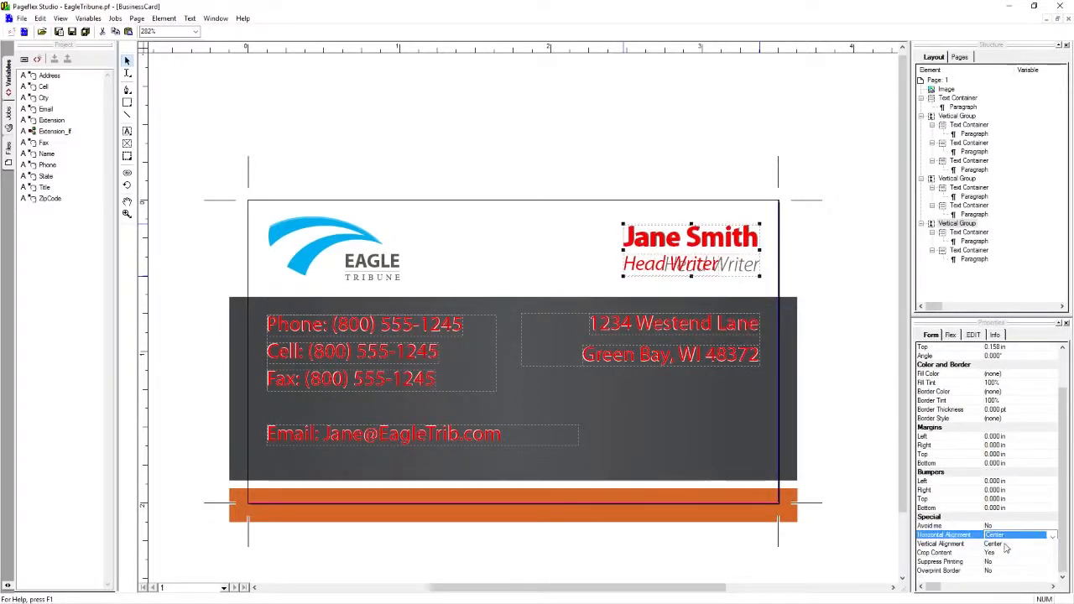
{"action": "left_click", "coordinate": [1005, 536]}
{"action": "left_click", "coordinate": [1007, 554]}
{"action": "left_click", "coordinate": [1008, 539]}
{"action": "left_click", "coordinate": [1010, 562]}
{"action": "left_click", "coordinate": [1010, 543]}
{"action": "left_click", "coordinate": [1010, 545]}
{"action": "left_click", "coordinate": [1011, 555]}
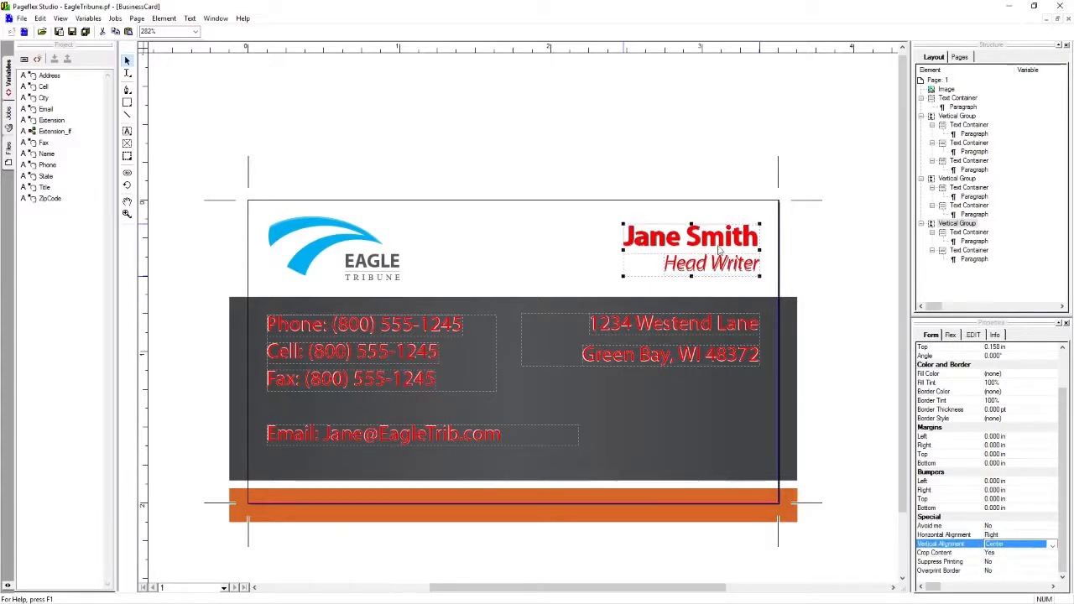
{"action": "left_click", "coordinate": [759, 235]}
{"action": "left_click", "coordinate": [751, 151]}
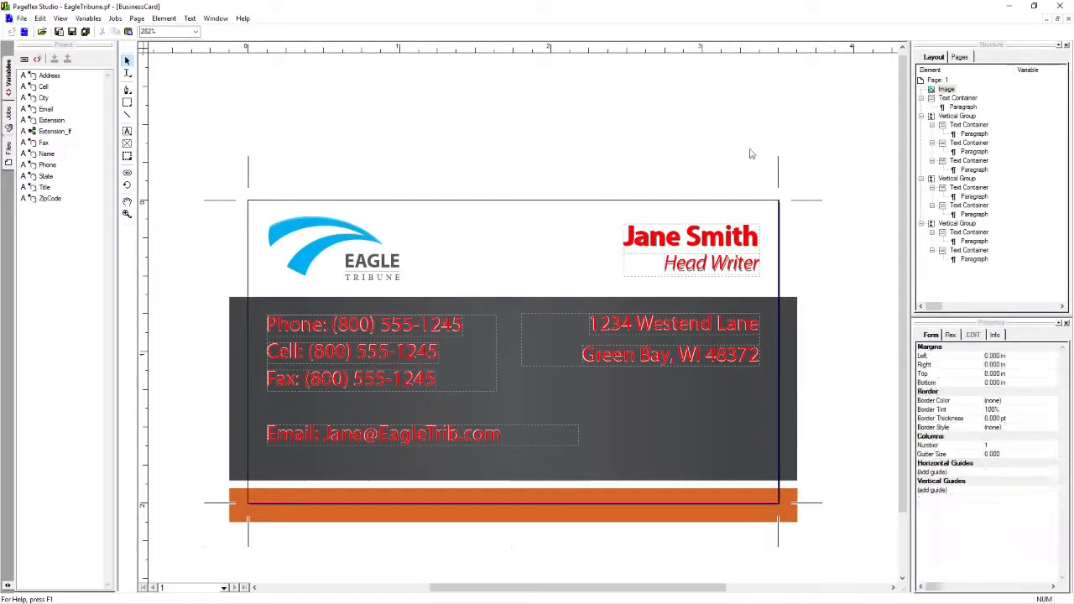
- Set the name container's bottom bumper to .02 in and extend the name and title group's frame almost to the logo
{"action": "left_click", "coordinate": [745, 241]}
{"action": "left_click", "coordinate": [1002, 544]}
{"action": "left_click", "coordinate": [1003, 552]}
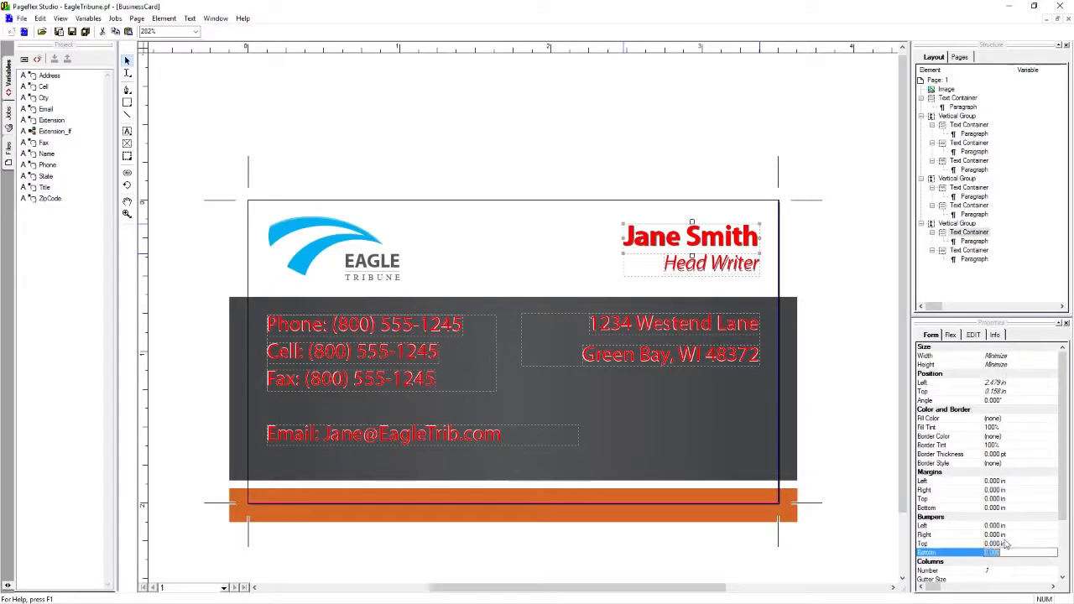
{"action": "type", "text": ".02"}
{"action": "key", "text": "Return"}
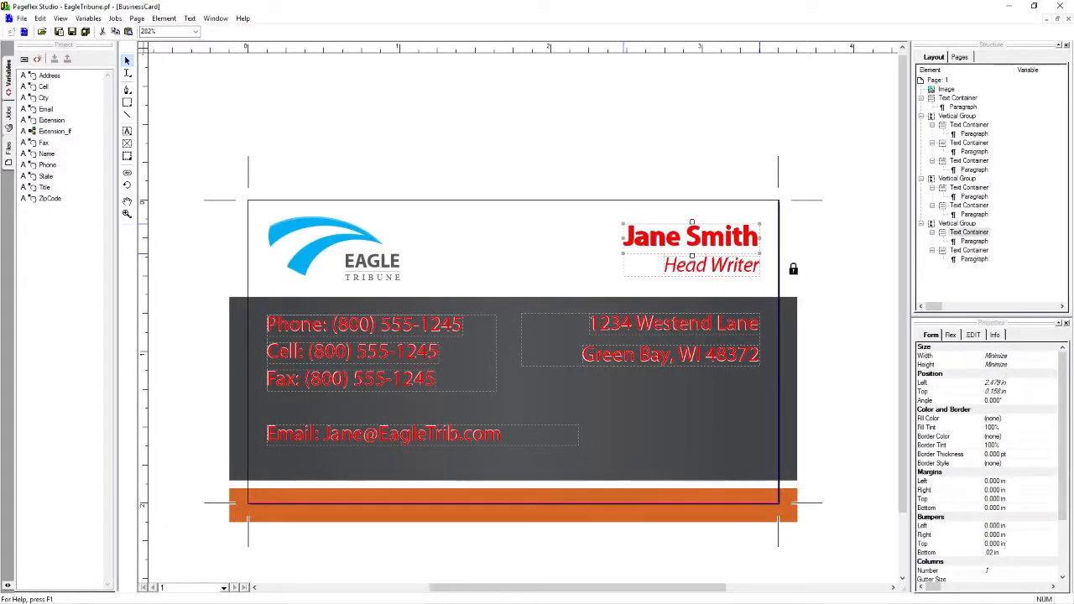
{"action": "left_click", "coordinate": [623, 252]}
{"action": "left_click_drag", "start_coordinate": [623, 252], "coordinate": [423, 263]}
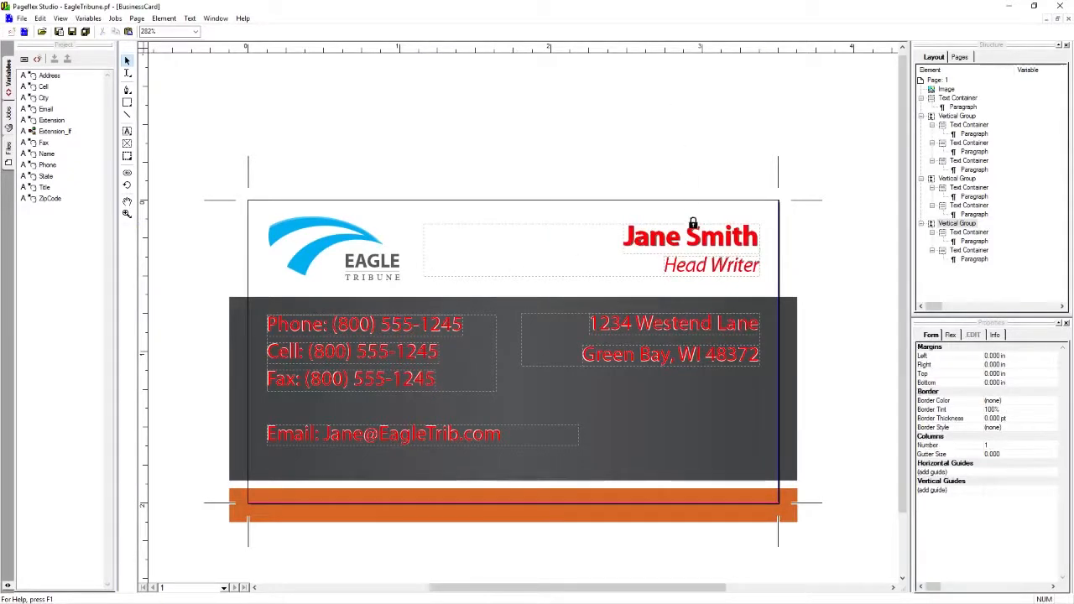
- Examine the flex and Copy Fit settings of the name, job title and Email containers
{"action": "left_click", "coordinate": [693, 243]}
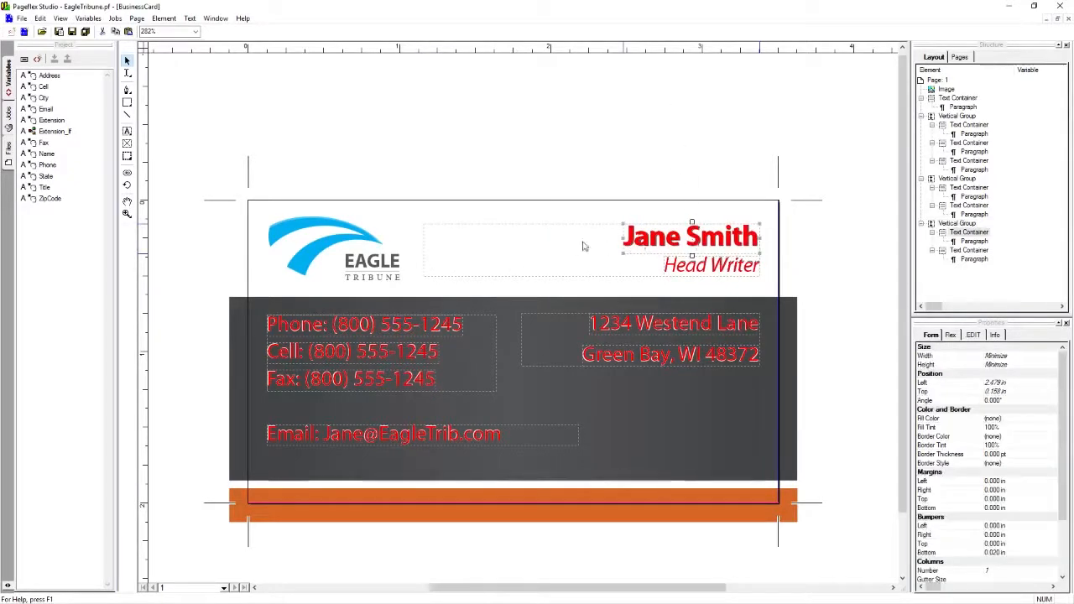
{"action": "double_click", "coordinate": [640, 241]}
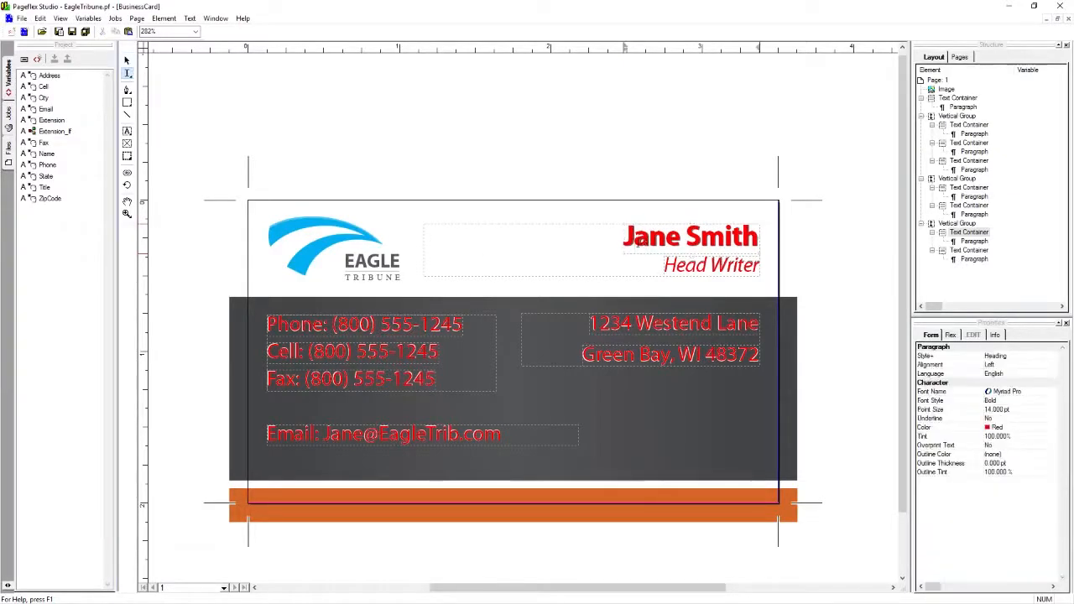
{"action": "left_click", "coordinate": [126, 62]}
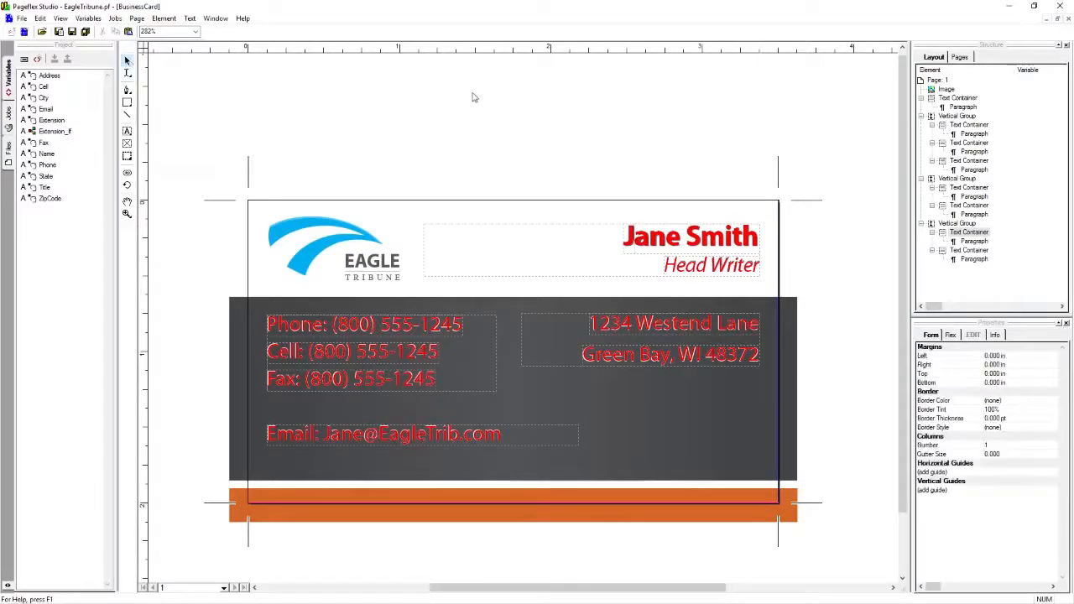
{"action": "left_click", "coordinate": [951, 335]}
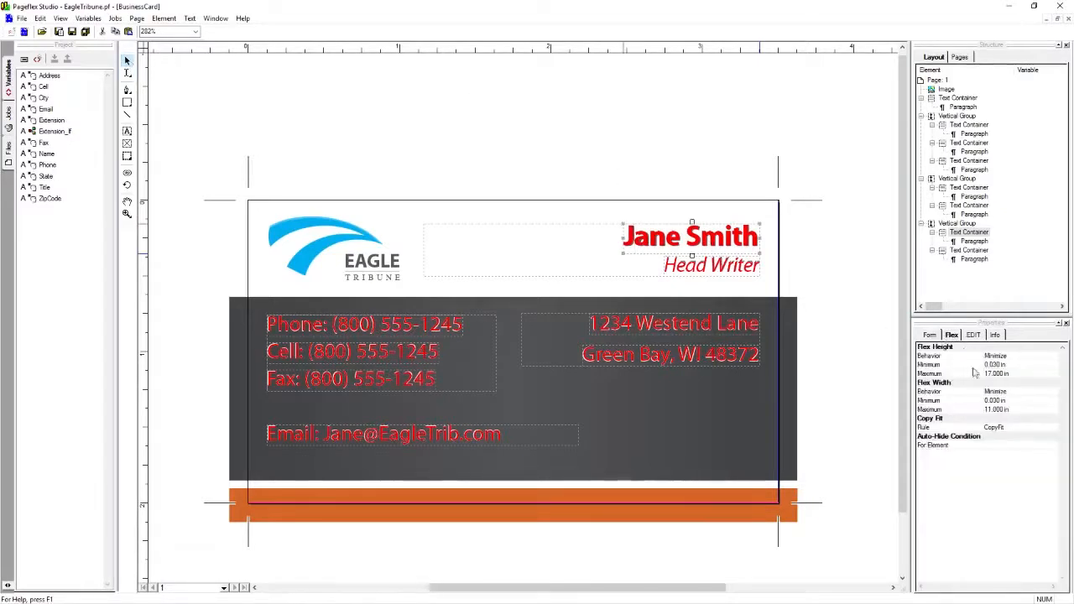
{"action": "left_click", "coordinate": [995, 429]}
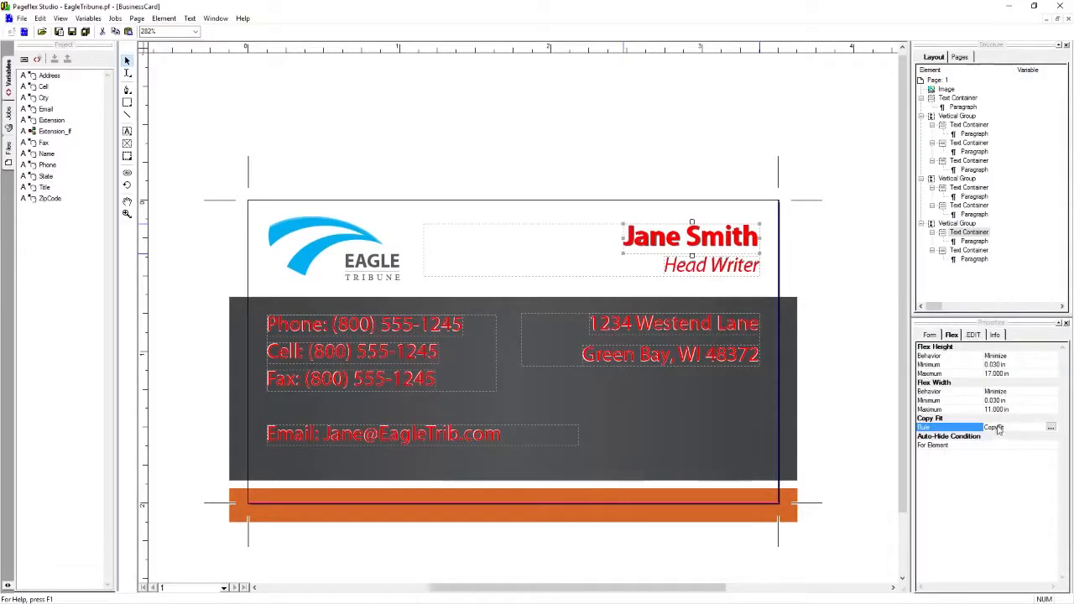
{"action": "left_click", "coordinate": [735, 269]}
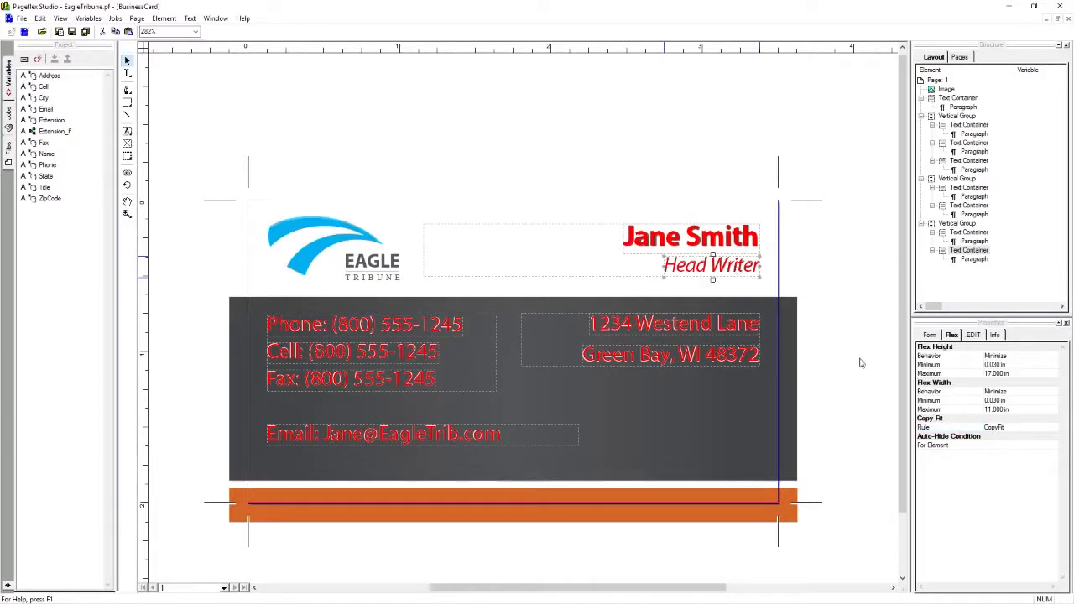
{"action": "left_click", "coordinate": [474, 437]}
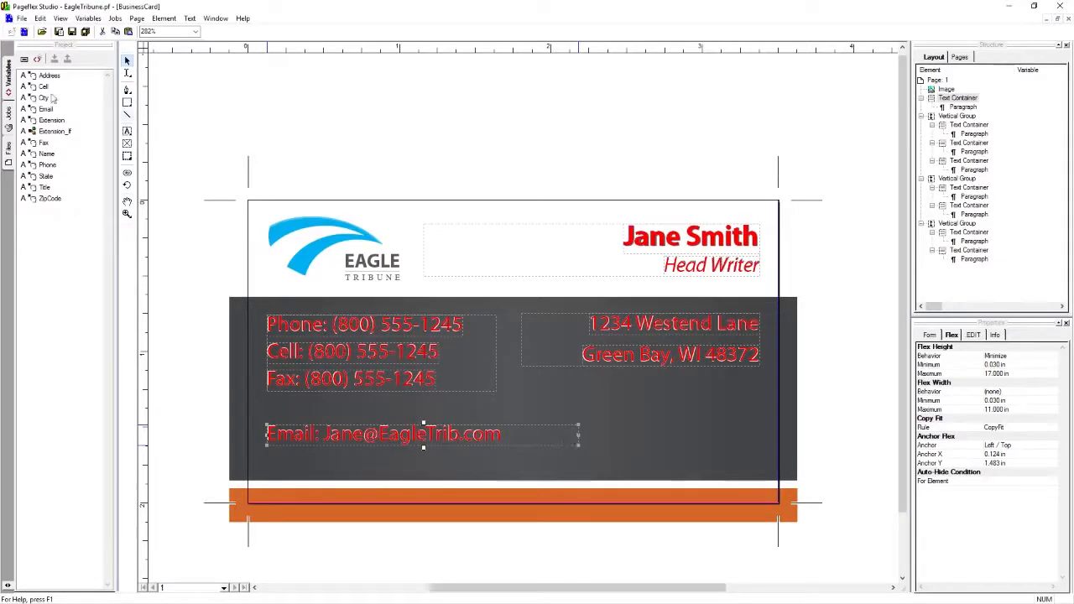
- Assign the Name variable to the full name text and the Title variable to the job title text
{"action": "left_click", "coordinate": [692, 248]}
{"action": "double_click", "coordinate": [694, 253]}
{"action": "key", "text": "ctrl+a"}
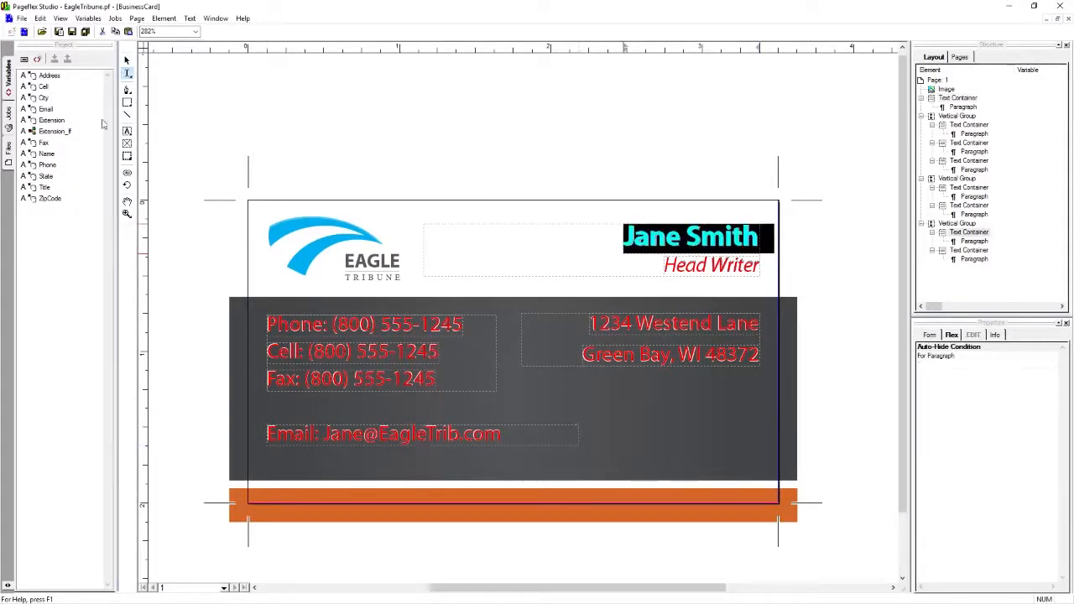
{"action": "left_click", "coordinate": [54, 59]}
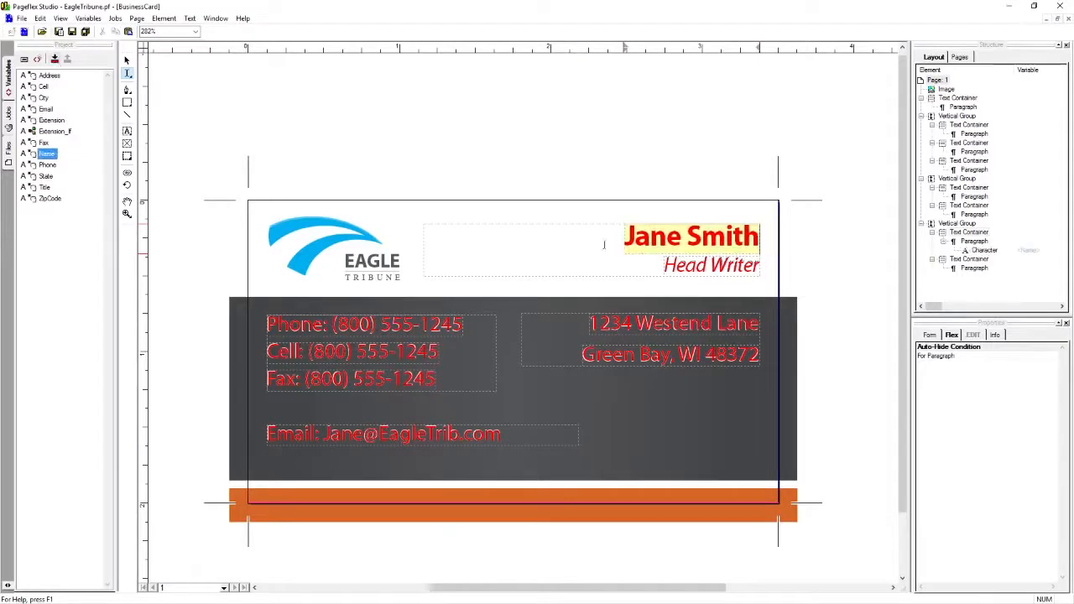
{"action": "triple_click", "coordinate": [688, 267]}
{"action": "left_click", "coordinate": [44, 187]}
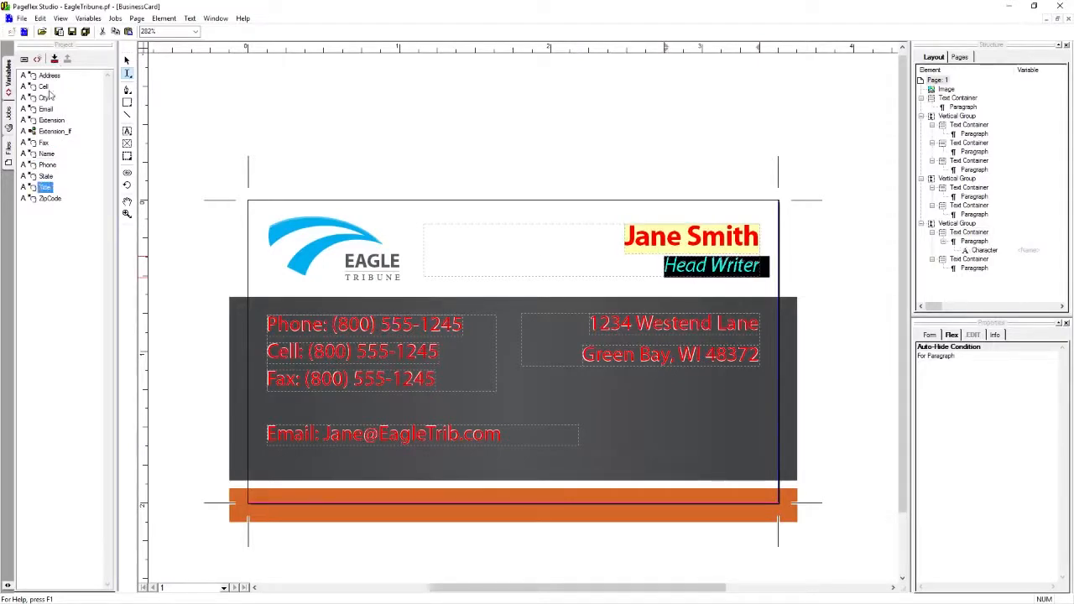
{"action": "left_click", "coordinate": [54, 59]}
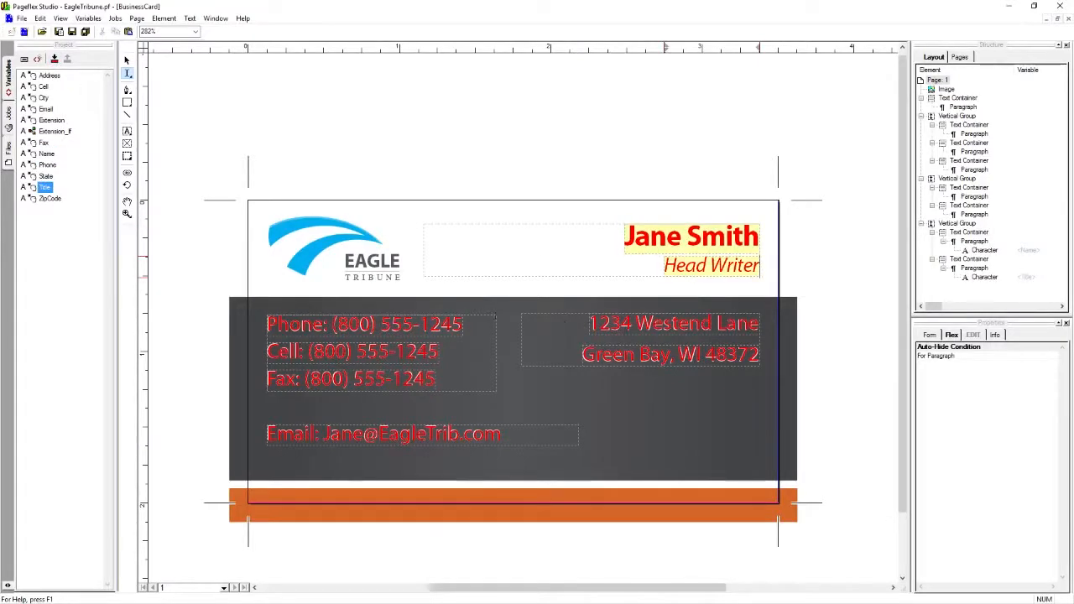
- Assign the Phone variable to the number after "Phone:" and the Cell variable to the number after "Cell:"
{"action": "left_click_drag", "start_coordinate": [333, 325], "coordinate": [463, 326]}
{"action": "left_click", "coordinate": [44, 166]}
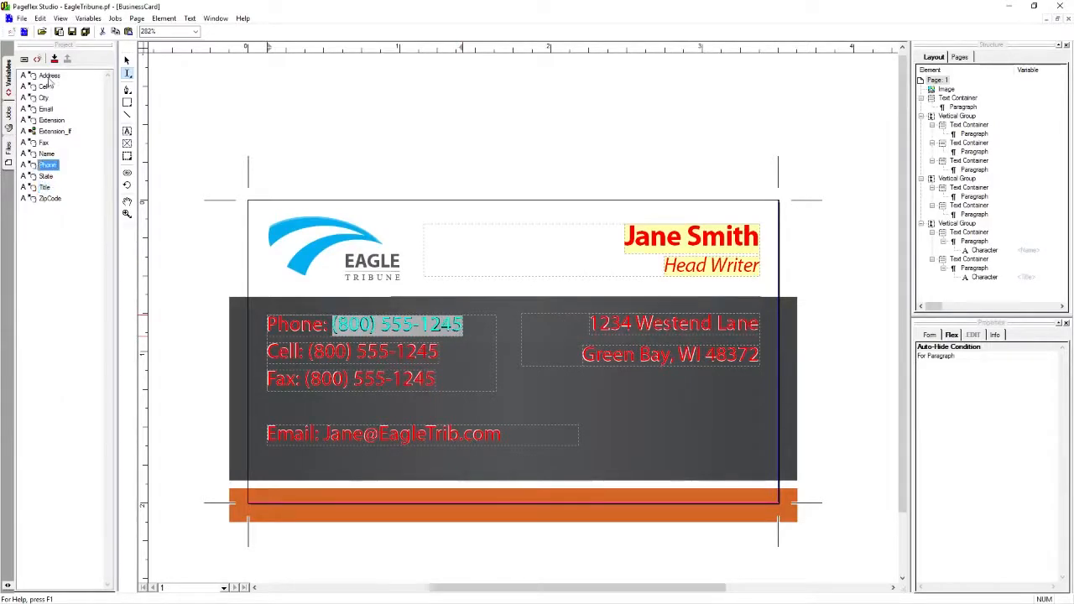
{"action": "left_click", "coordinate": [54, 60]}
{"action": "left_click_drag", "start_coordinate": [309, 351], "coordinate": [439, 352]}
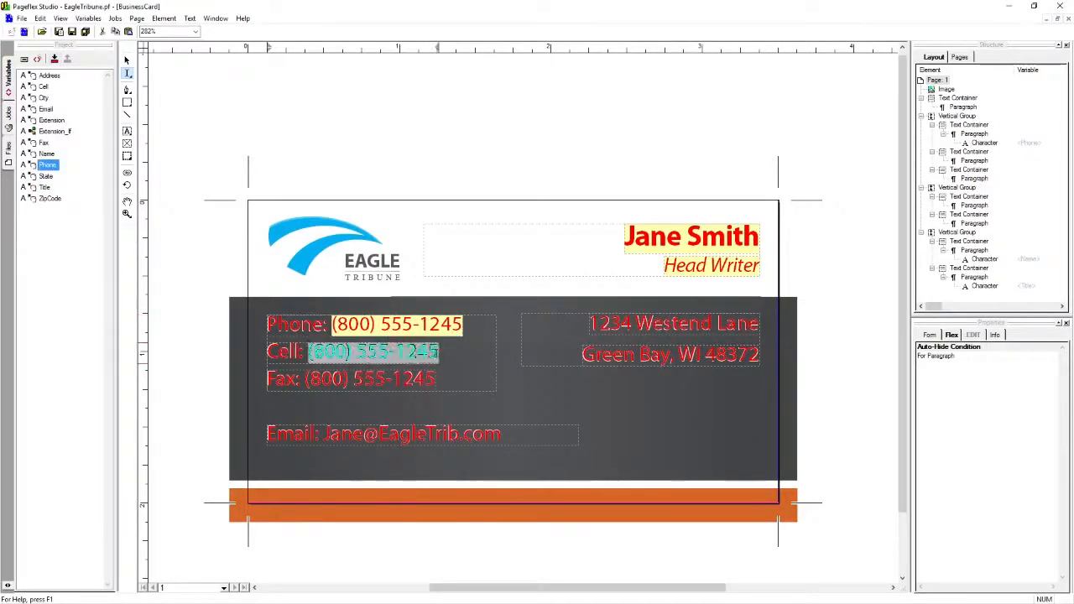
{"action": "left_click", "coordinate": [43, 86]}
{"action": "left_click", "coordinate": [55, 59]}
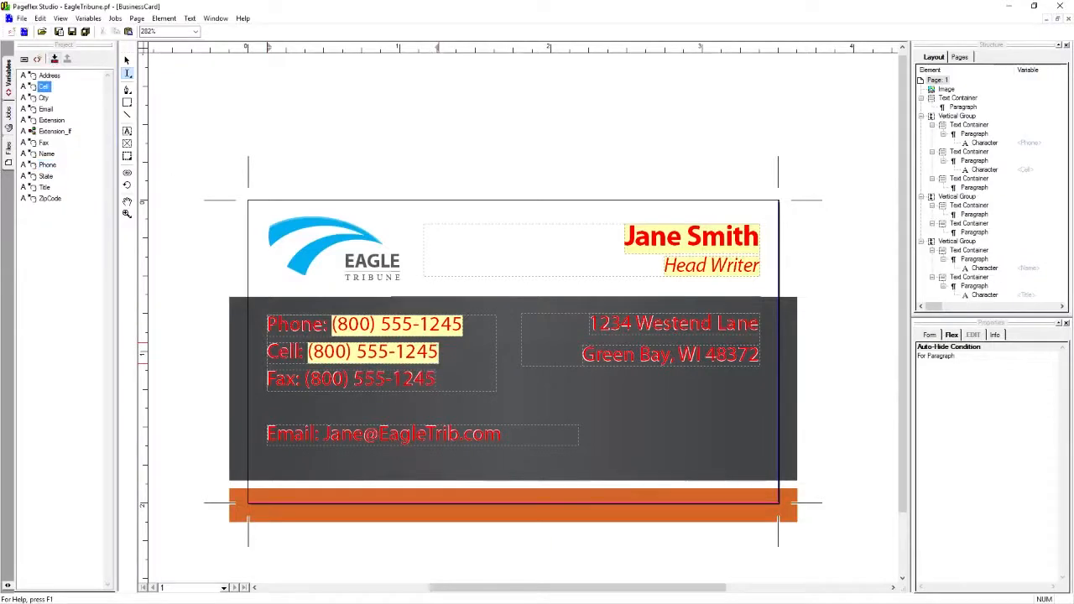
- Assign the Fax variable to the number after "Fax:", leaving the label as static text
{"action": "left_click_drag", "start_coordinate": [305, 378], "coordinate": [435, 379]}
{"action": "left_click", "coordinate": [430, 380]}
{"action": "left_click", "coordinate": [433, 379]}
{"action": "left_click_drag", "start_coordinate": [306, 378], "coordinate": [435, 379]}
{"action": "left_click", "coordinate": [50, 143]}
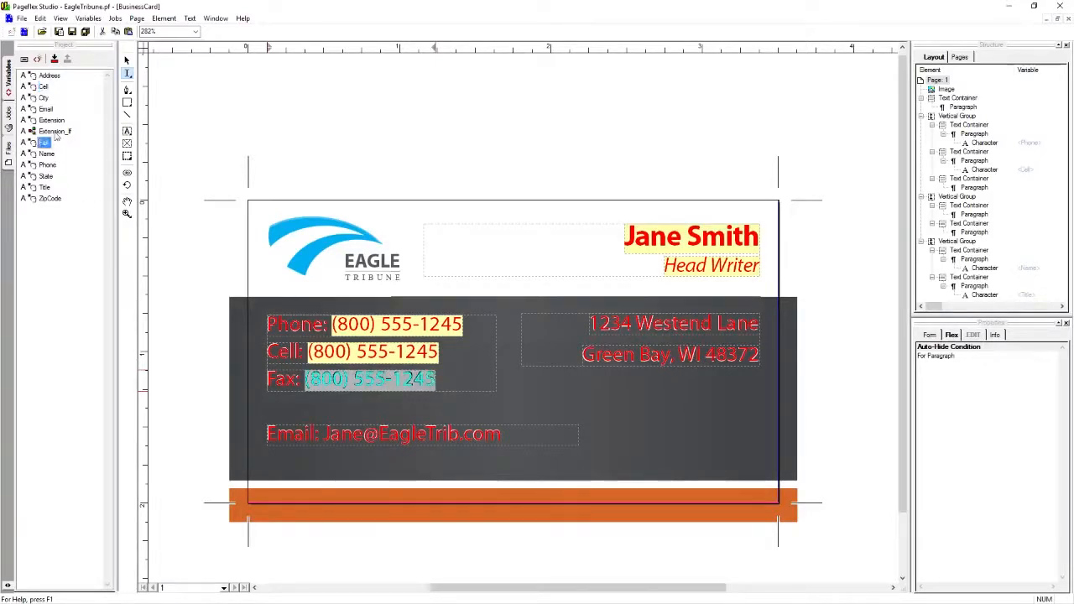
{"action": "left_click", "coordinate": [54, 59]}
- Assign the Address variable to the street address line and the City variable to the city name below it
{"action": "left_click_drag", "start_coordinate": [759, 324], "coordinate": [590, 324]}
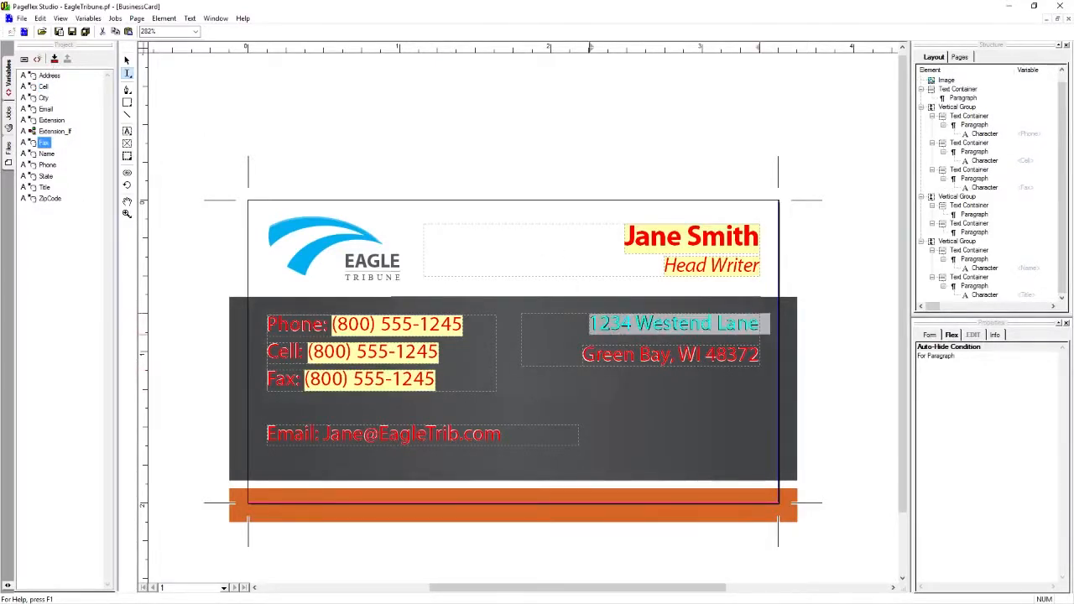
{"action": "left_click", "coordinate": [59, 75]}
{"action": "left_click", "coordinate": [53, 59]}
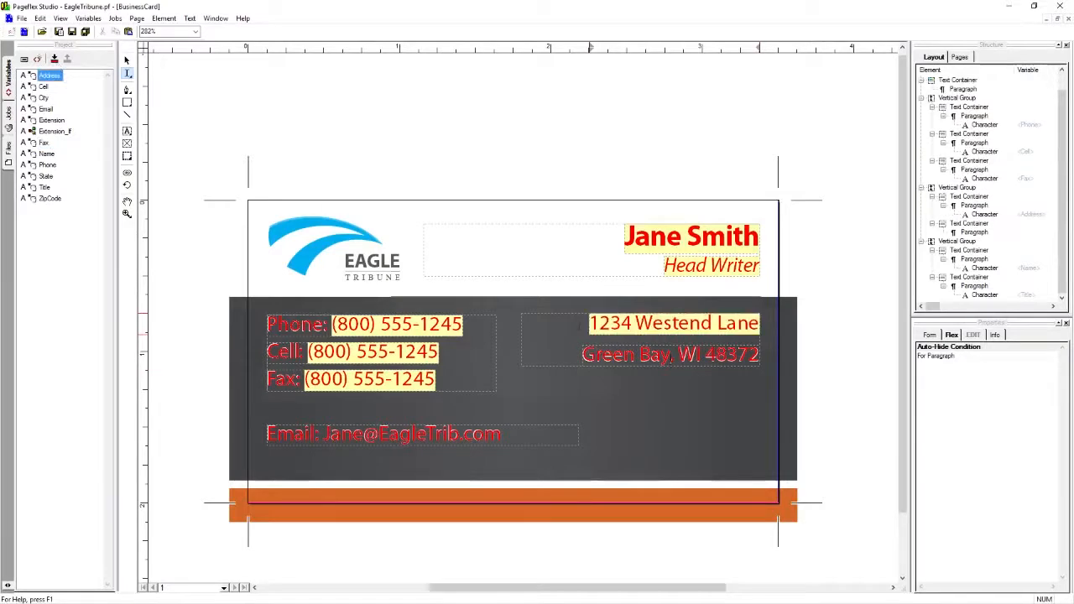
{"action": "left_click_drag", "start_coordinate": [672, 354], "coordinate": [582, 354]}
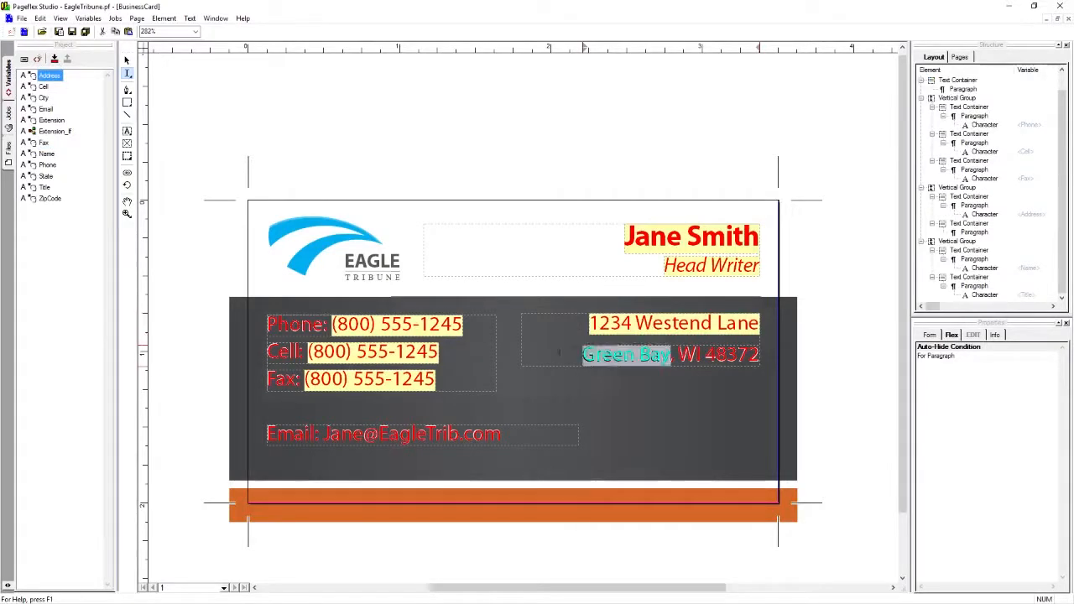
{"action": "left_click", "coordinate": [43, 97]}
{"action": "left_click", "coordinate": [54, 59]}
- Assign the State variable to the state abbreviation and the ZipCode variable to the zip code in the city line
{"action": "left_click_drag", "start_coordinate": [678, 354], "coordinate": [699, 354]}
{"action": "left_click", "coordinate": [46, 176]}
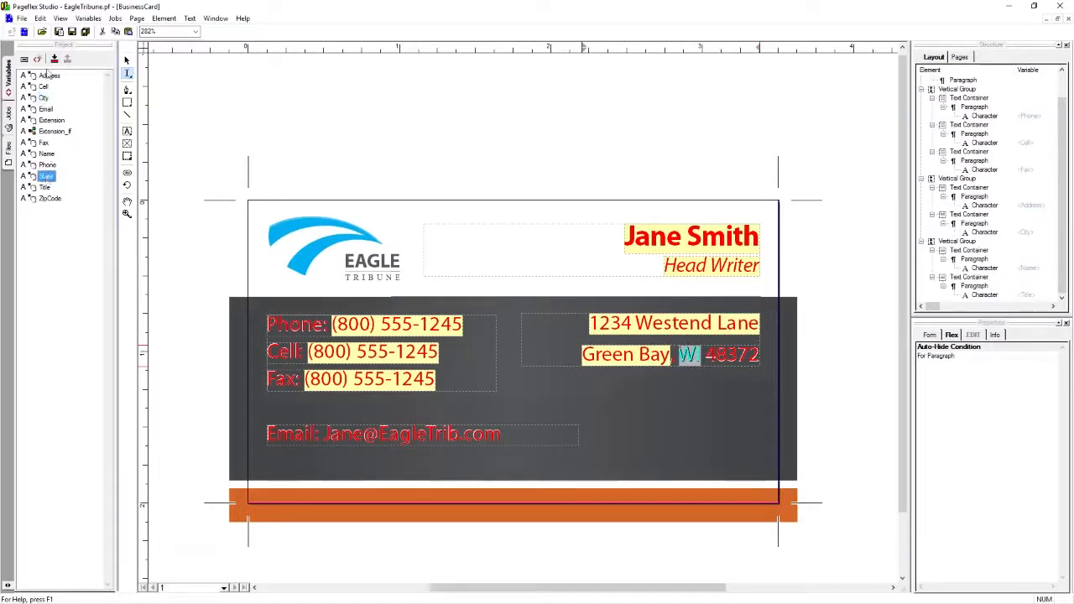
{"action": "left_click", "coordinate": [54, 59]}
{"action": "left_click_drag", "start_coordinate": [704, 354], "coordinate": [759, 354]}
{"action": "left_click", "coordinate": [51, 198]}
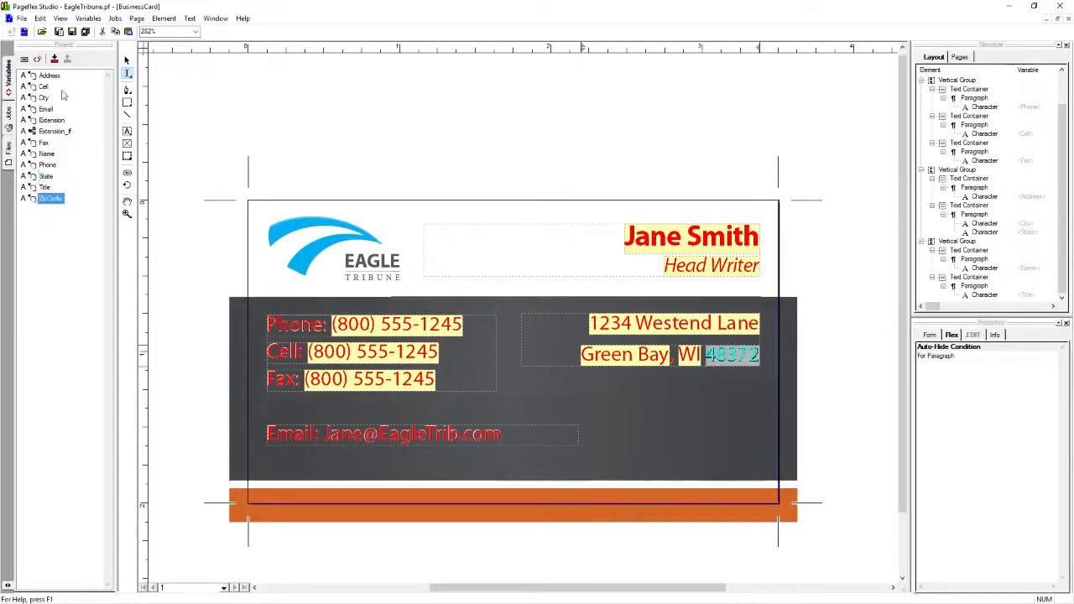
{"action": "left_click", "coordinate": [55, 59]}
- Assign the Email variable to the address text after "Email:", leaving the label as static text
{"action": "left_click_drag", "start_coordinate": [324, 434], "coordinate": [502, 434]}
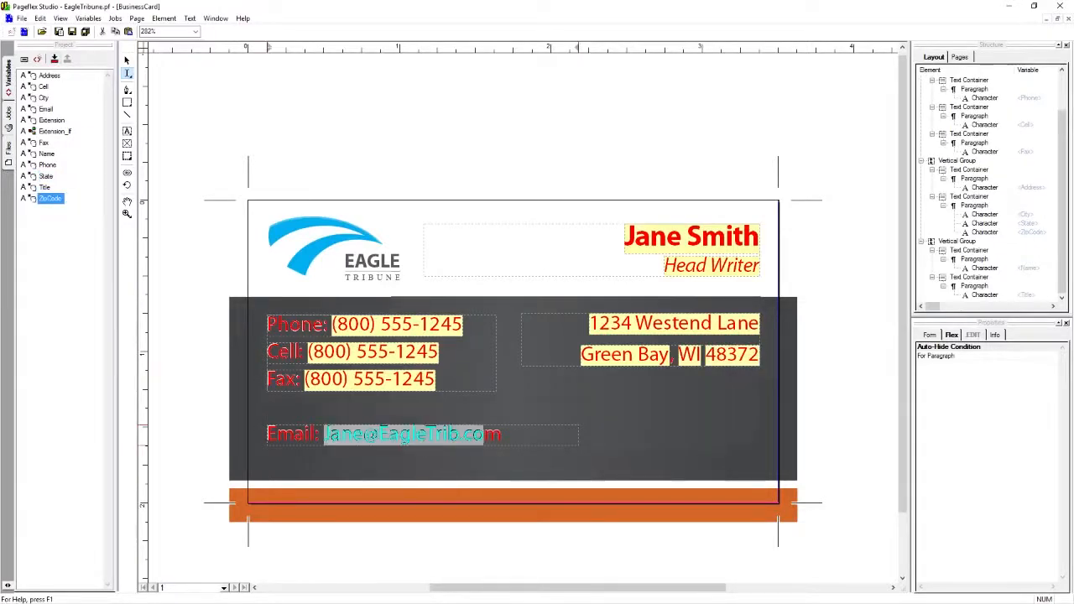
{"action": "left_click", "coordinate": [46, 109]}
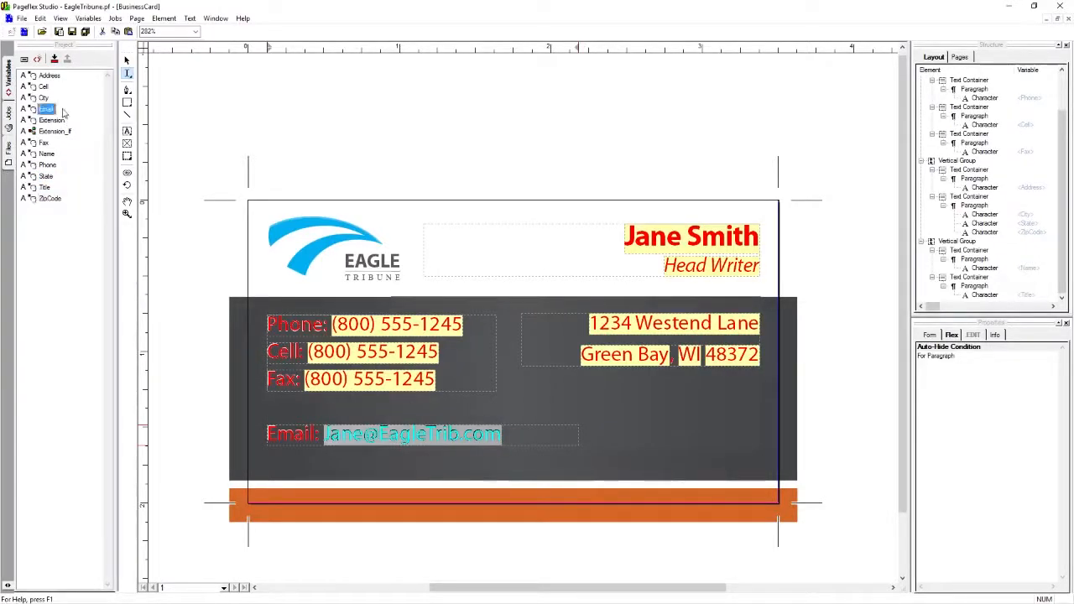
{"action": "left_click", "coordinate": [54, 60]}
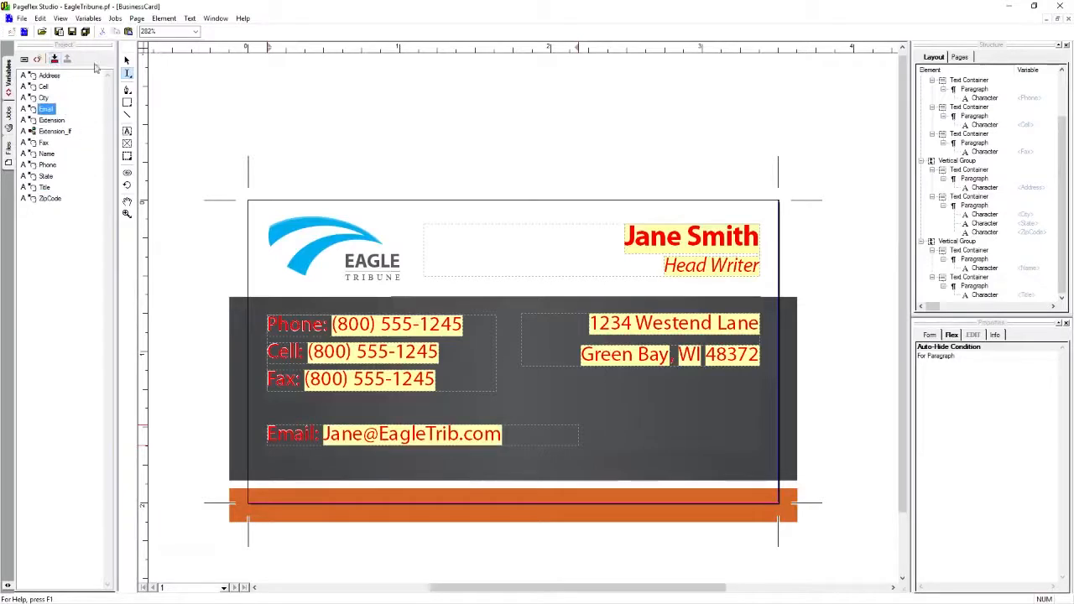
- Set the element auto-hide conditions of the phone, cell and fax text containers to their matching variables, such as Cell and Fax
{"action": "left_click", "coordinate": [126, 59]}
{"action": "left_click", "coordinate": [351, 331]}
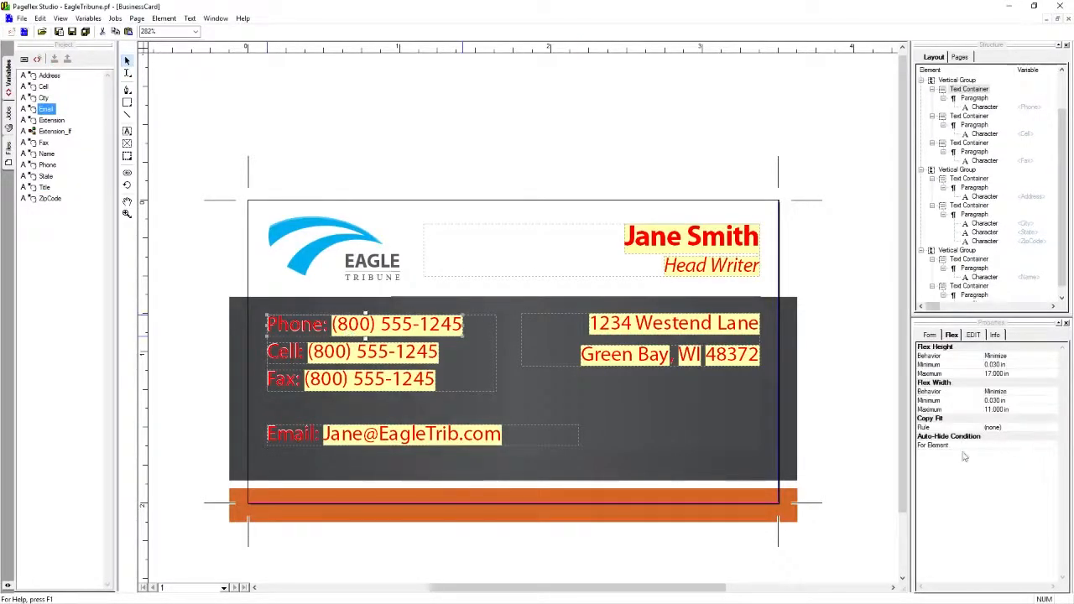
{"action": "left_click", "coordinate": [1000, 445]}
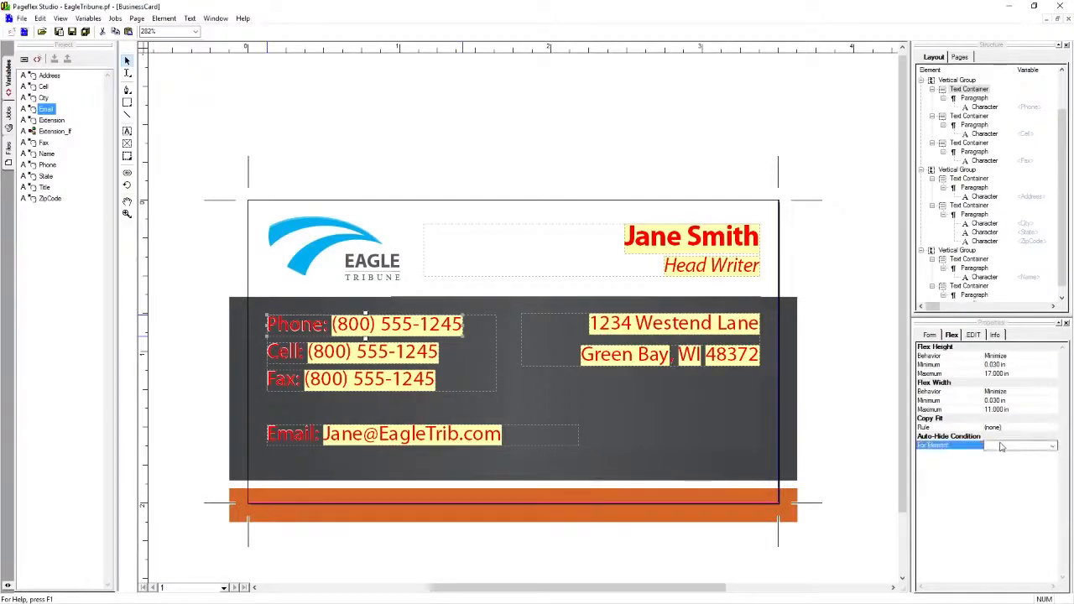
{"action": "left_click", "coordinate": [400, 364]}
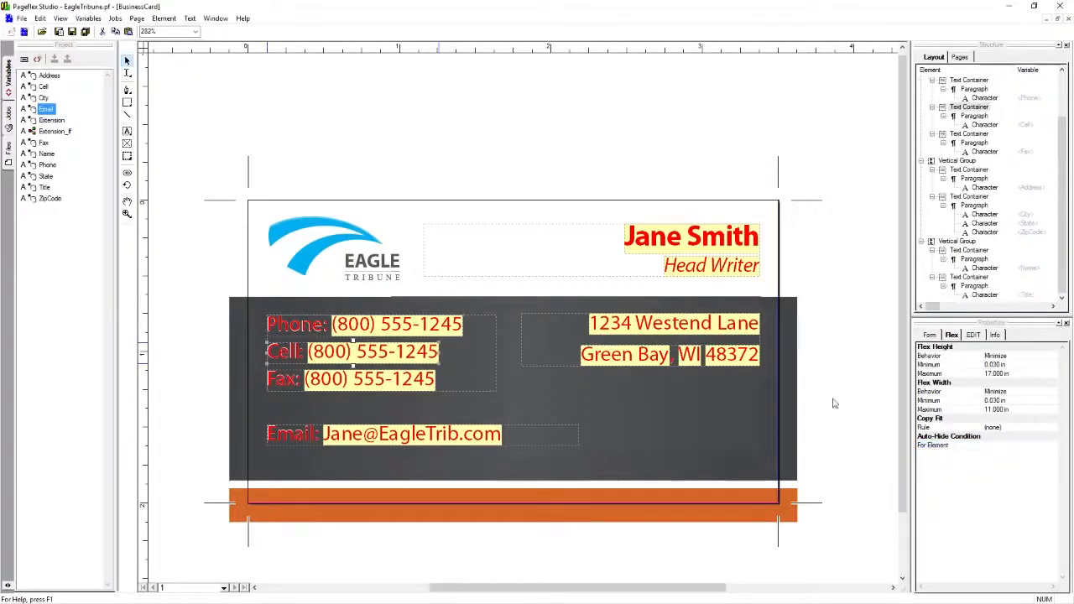
{"action": "left_click", "coordinate": [1027, 449]}
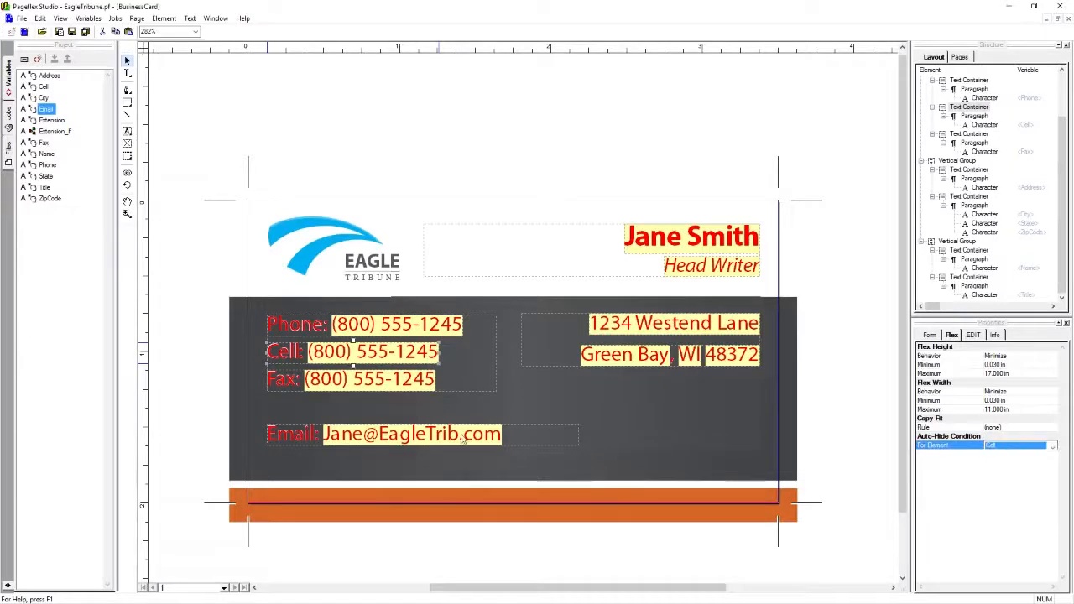
{"action": "left_click", "coordinate": [368, 383]}
{"action": "left_click", "coordinate": [998, 446]}
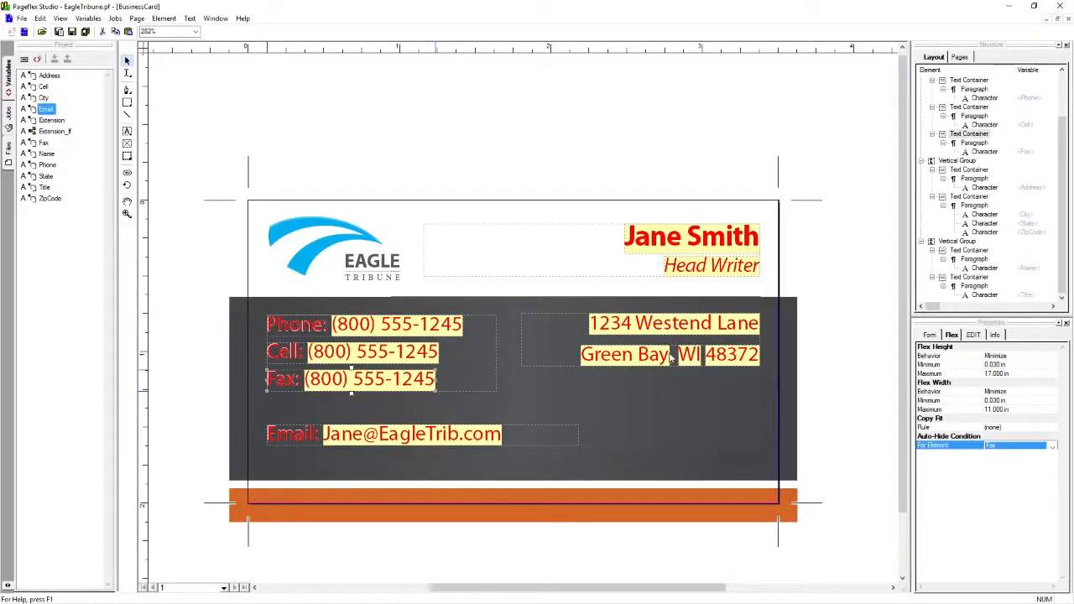
{"action": "left_click", "coordinate": [460, 367]}
{"action": "left_click", "coordinate": [175, 367]}
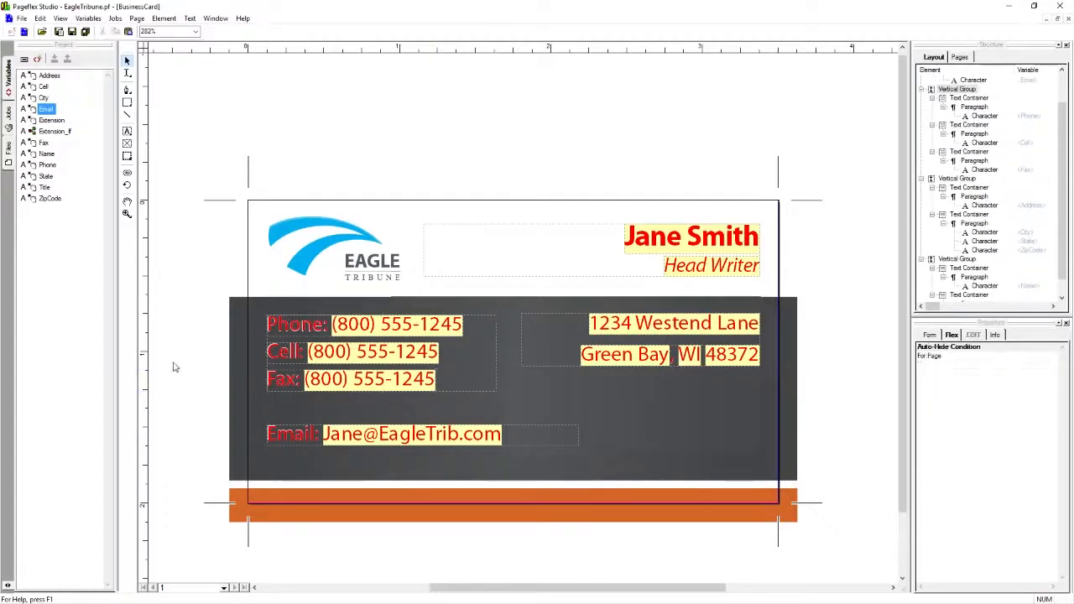
- Delete the cell number text container to test how the vertical group closes up, and undo the deletion
{"action": "left_click", "coordinate": [376, 356]}
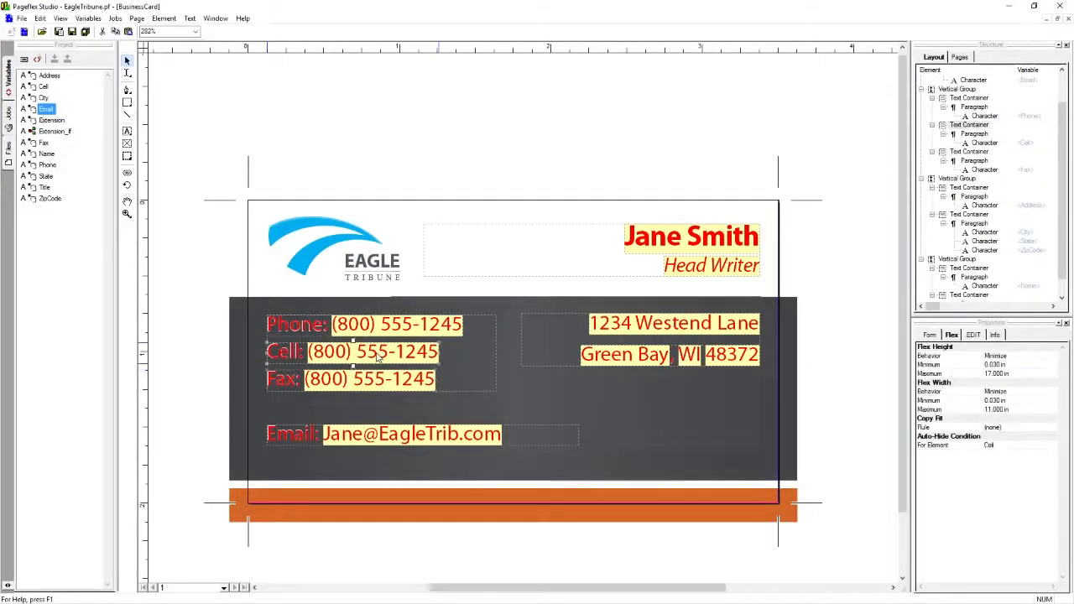
{"action": "key", "text": "Delete"}
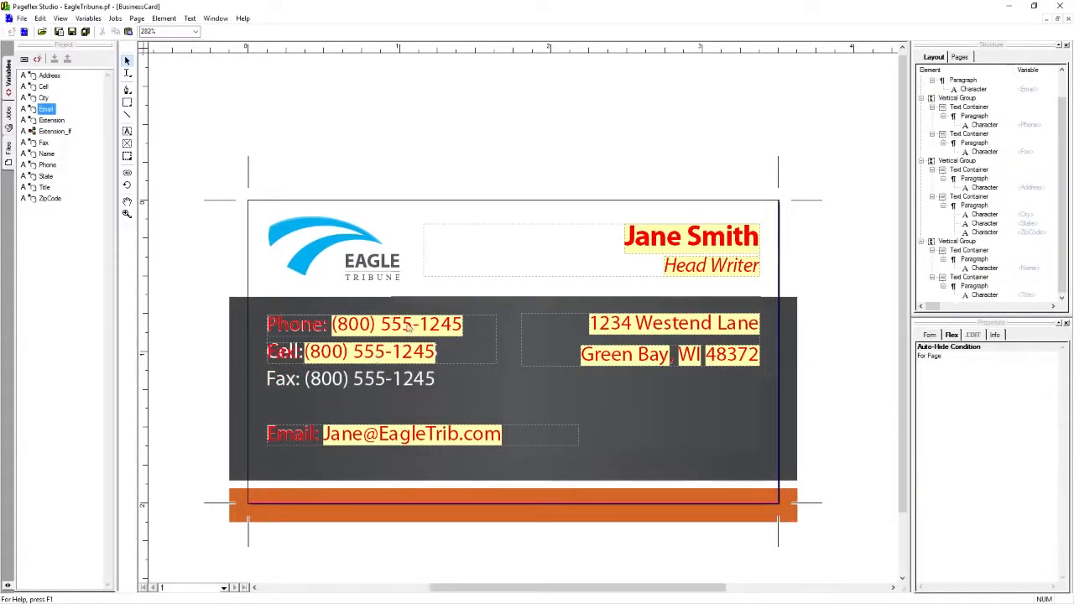
{"action": "key", "text": "ctrl+z"}
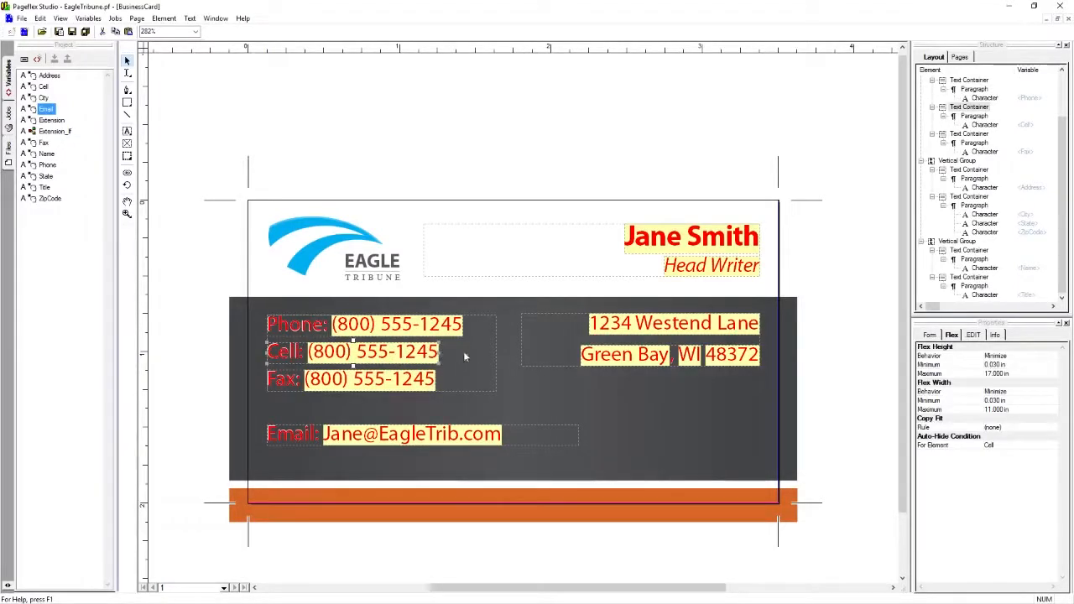
- Switch to EagleTribune_BC.pdf in Adobe Acrobat and look up the RGB color values of the full name text
{"action": "left_click", "coordinate": [874, 404]}
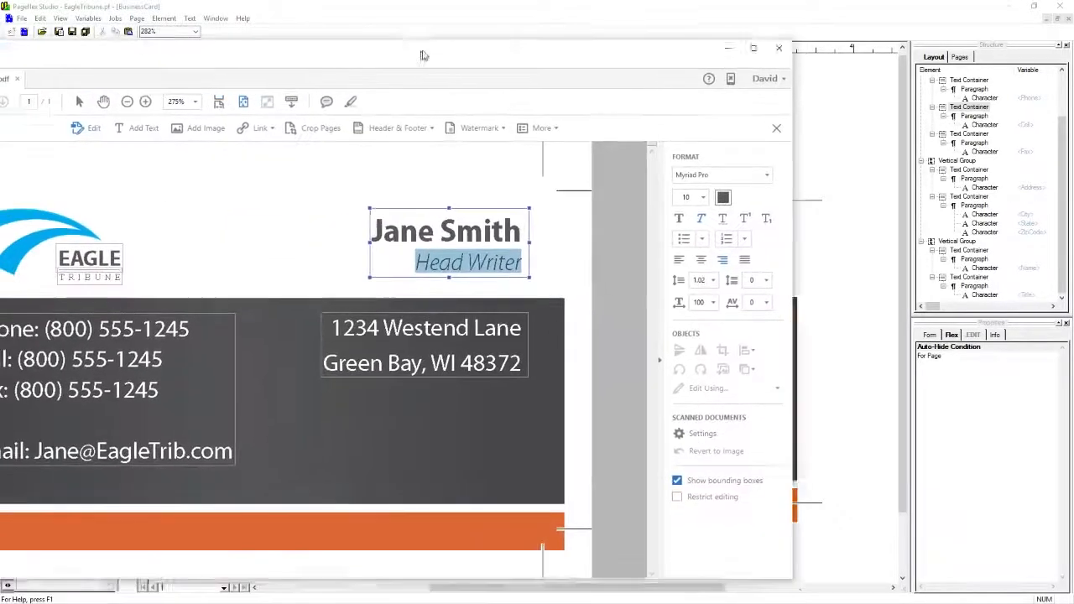
{"action": "left_click", "coordinate": [639, 232]}
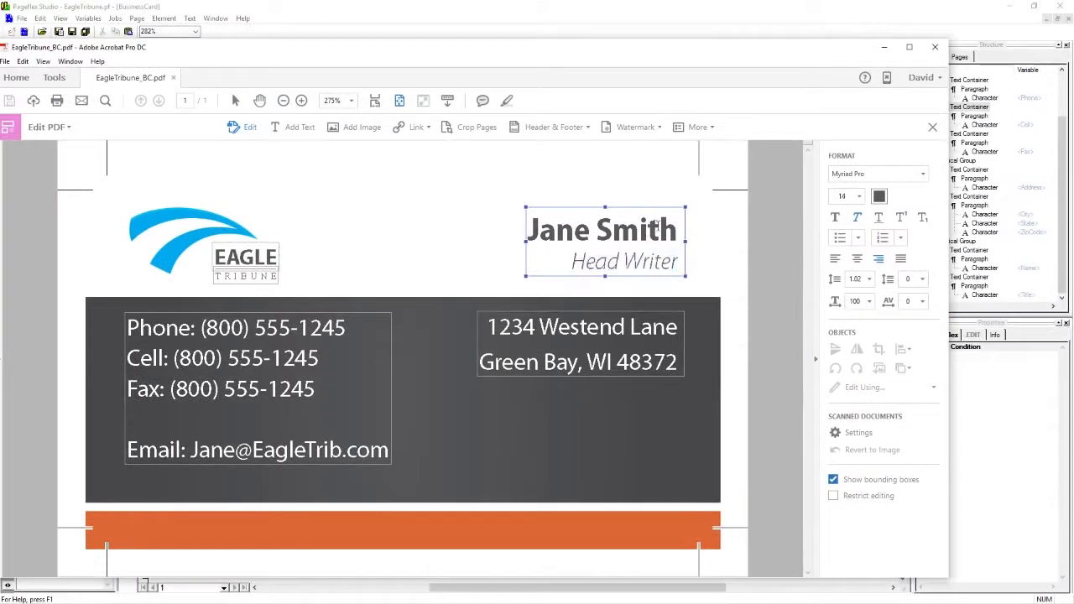
{"action": "left_click_drag", "start_coordinate": [530, 227], "coordinate": [642, 230]}
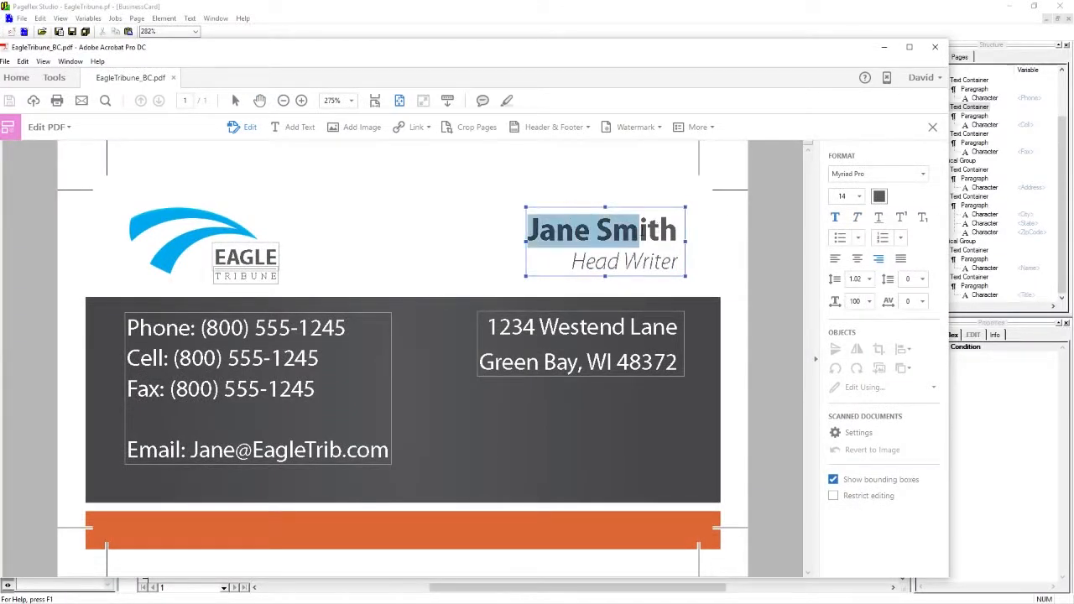
{"action": "left_click", "coordinate": [680, 230]}
{"action": "left_click", "coordinate": [880, 198]}
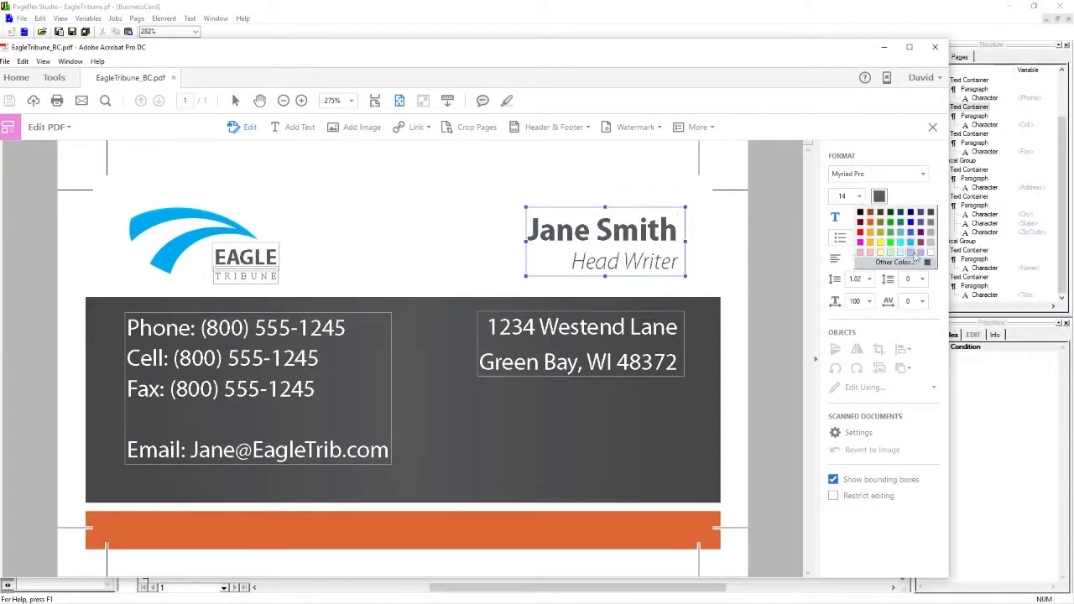
{"action": "left_click", "coordinate": [913, 265]}
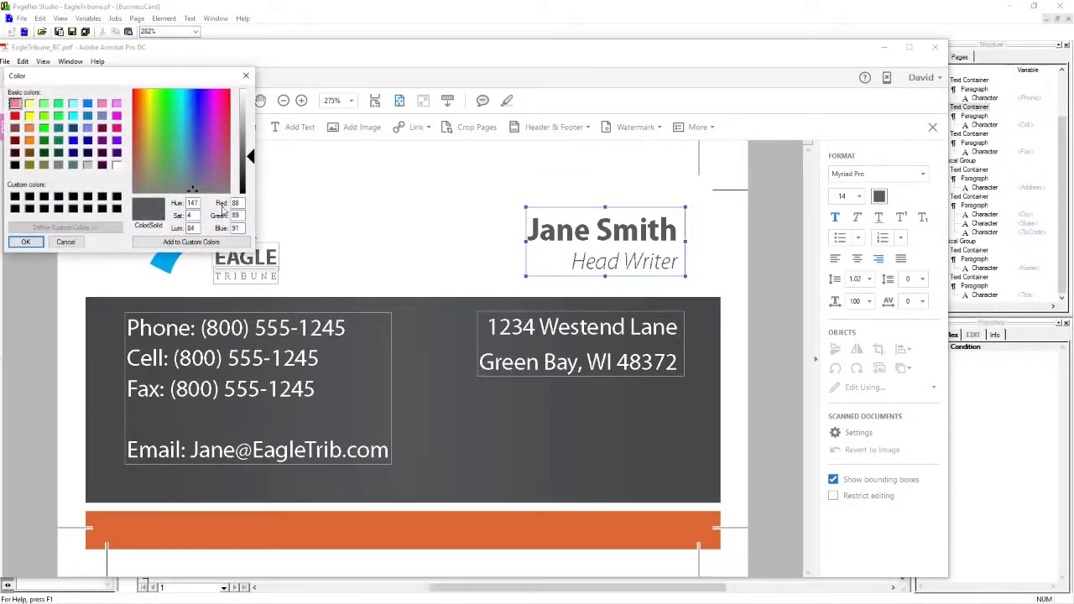
{"action": "left_click", "coordinate": [238, 215]}
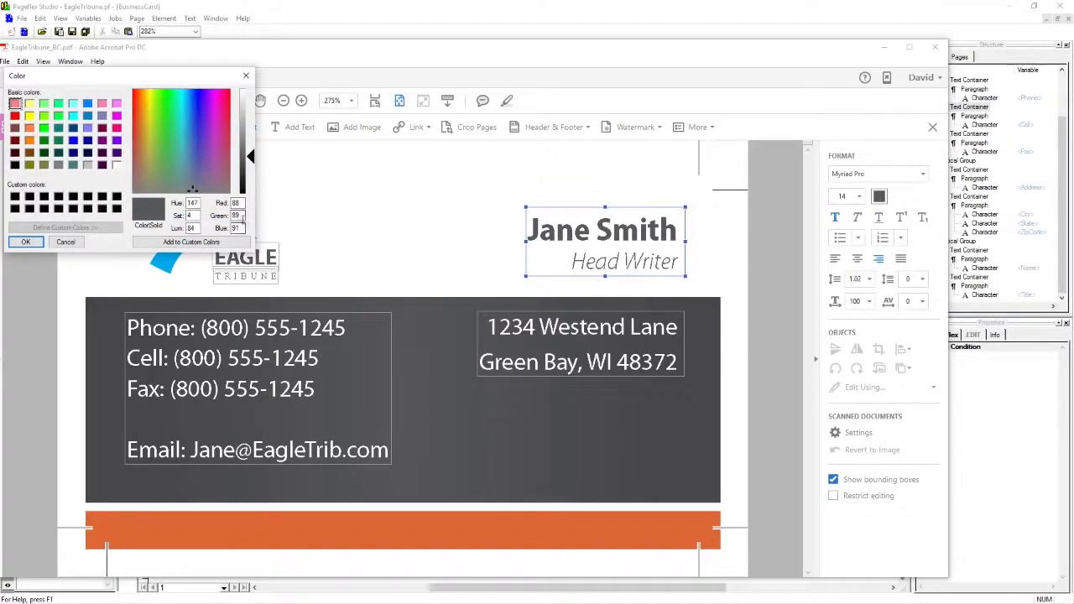
{"action": "left_click", "coordinate": [245, 75]}
{"action": "left_click_drag", "start_coordinate": [400, 53], "coordinate": [0, 52]}
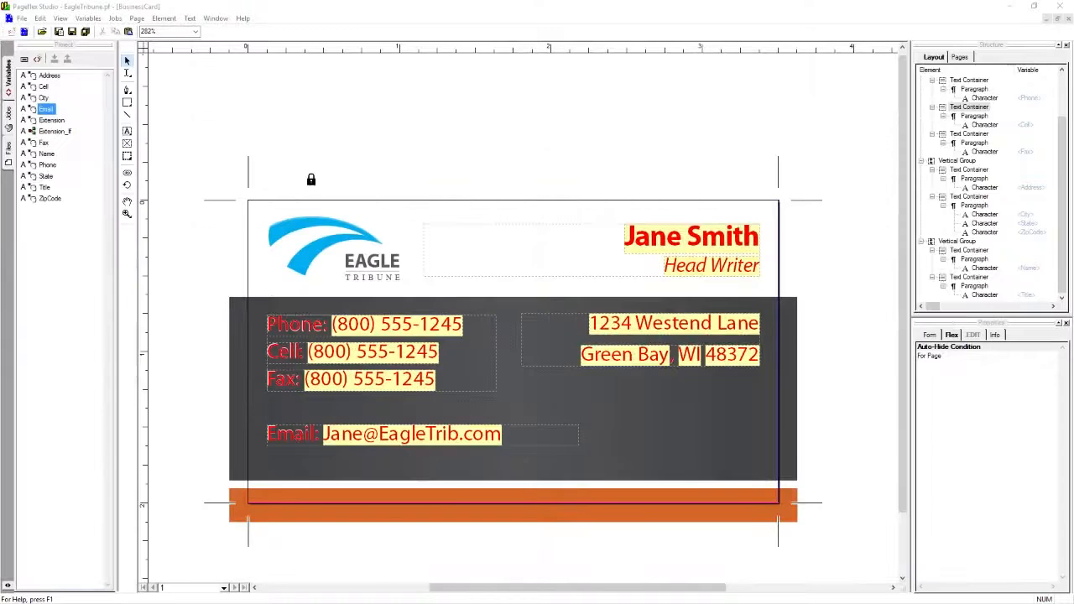
- Back in Pageflex Studio, create a new color definition named 88-89-91 with the type Process Color
{"action": "left_click", "coordinate": [676, 245]}
{"action": "left_click", "coordinate": [158, 20]}
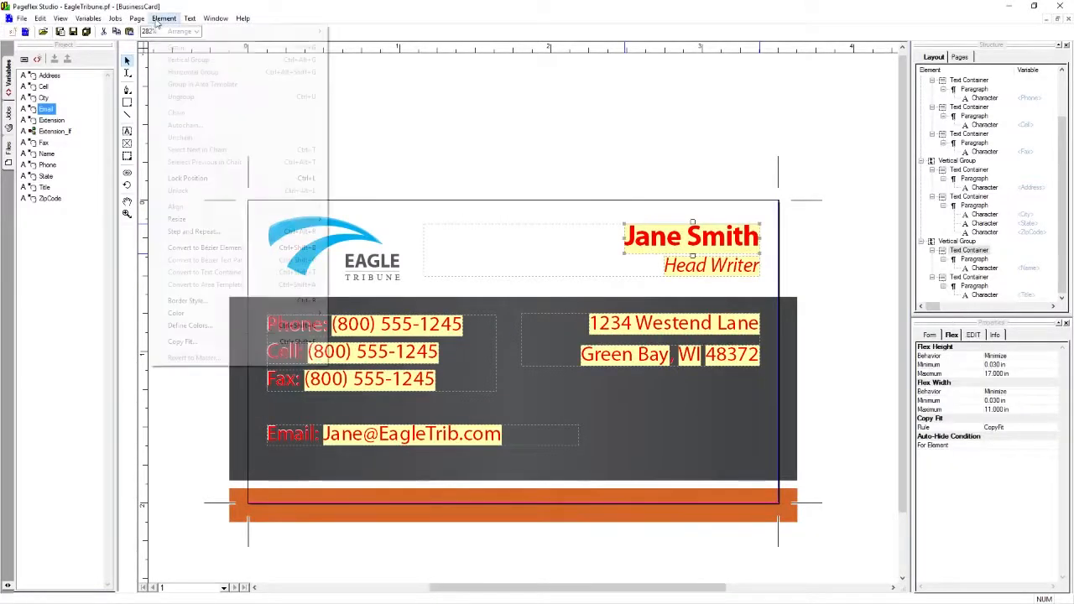
{"action": "left_click", "coordinate": [201, 326]}
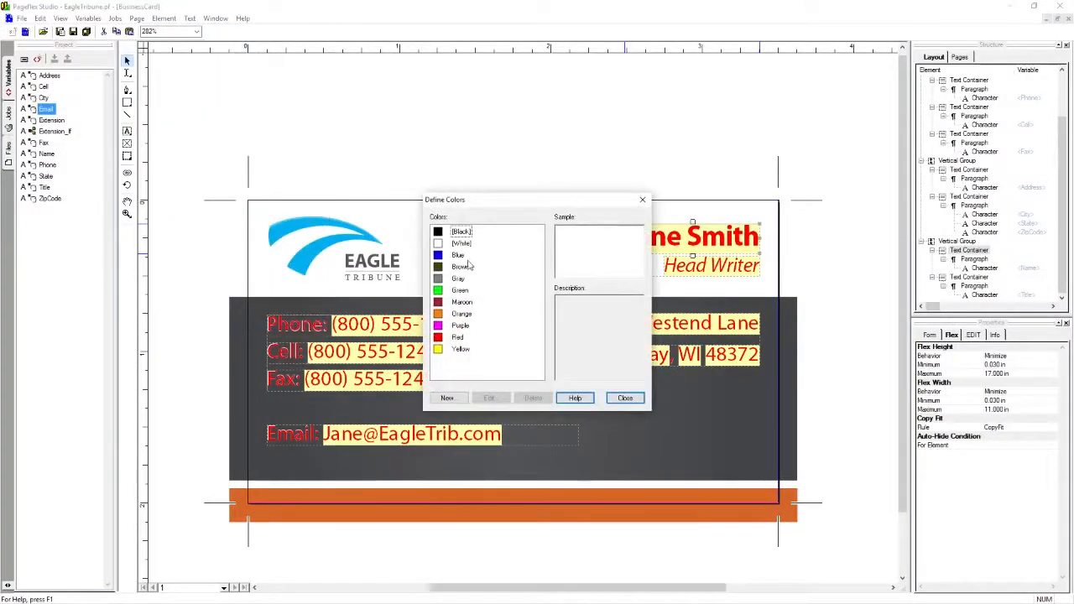
{"action": "left_click", "coordinate": [458, 279]}
{"action": "left_click", "coordinate": [458, 349]}
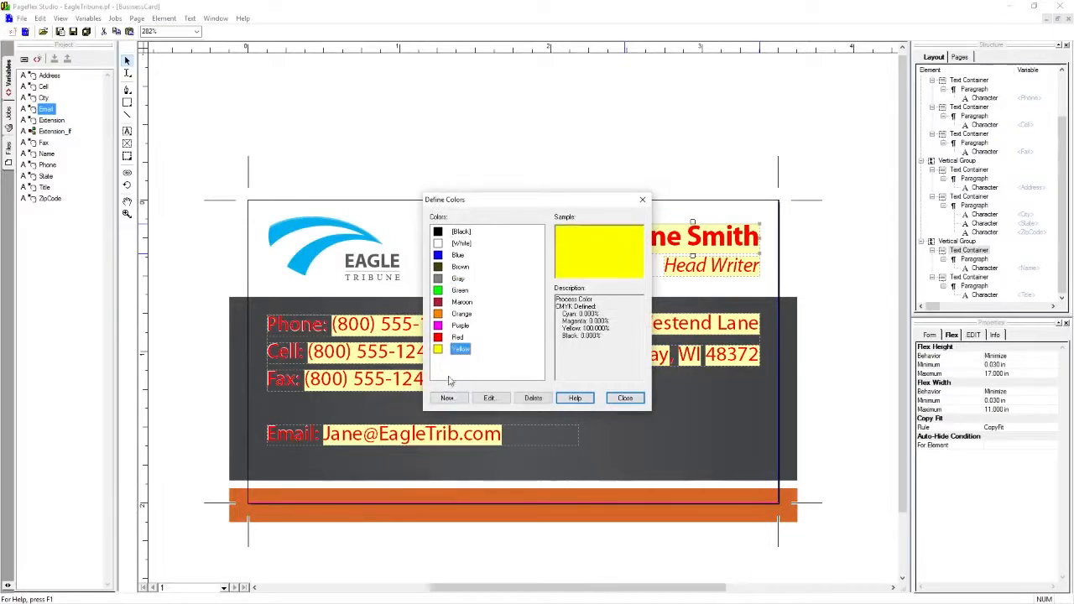
{"action": "left_click", "coordinate": [447, 398]}
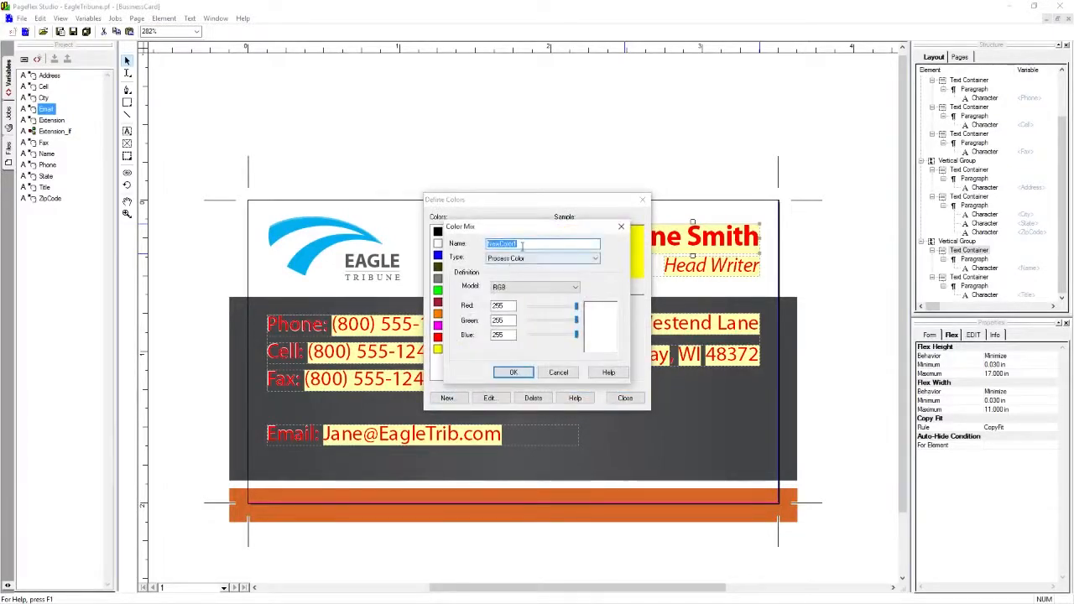
{"action": "type", "text": "B"}
{"action": "type", "text": "8-89-91"}
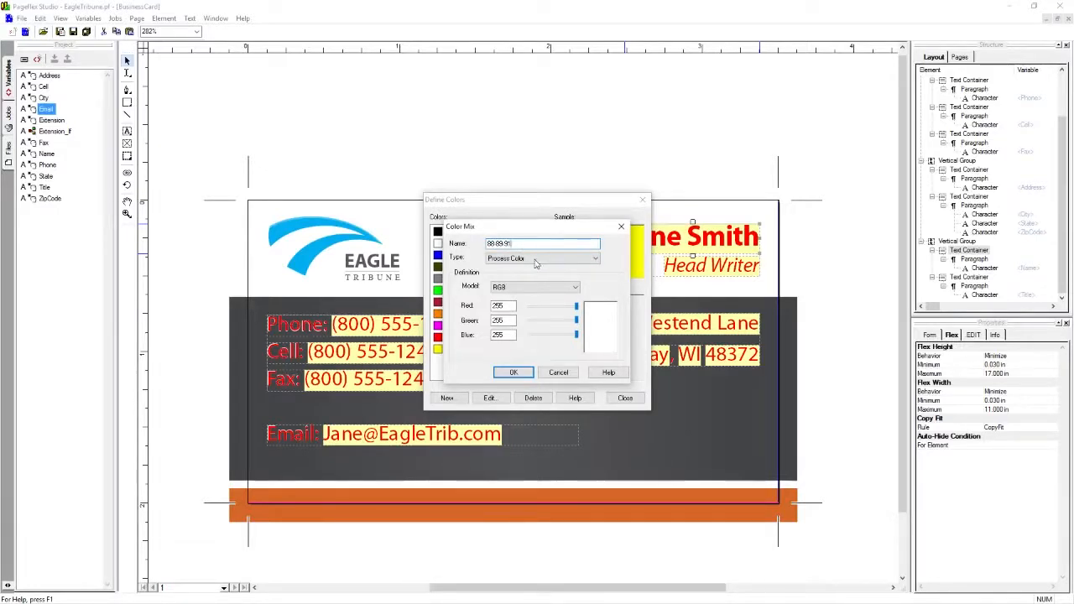
{"action": "left_click", "coordinate": [532, 259]}
{"action": "left_click", "coordinate": [525, 269]}
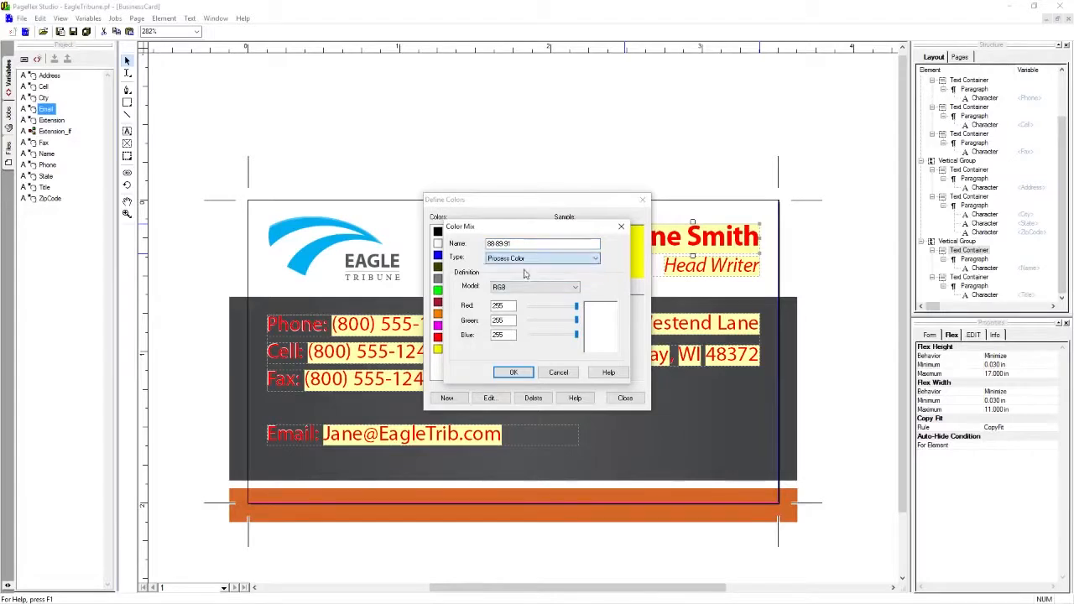
- Define the new color in the RGB model with Red 88, Green 89 and Blue 91, and save it
{"action": "left_click", "coordinate": [517, 289]}
{"action": "left_click", "coordinate": [517, 290]}
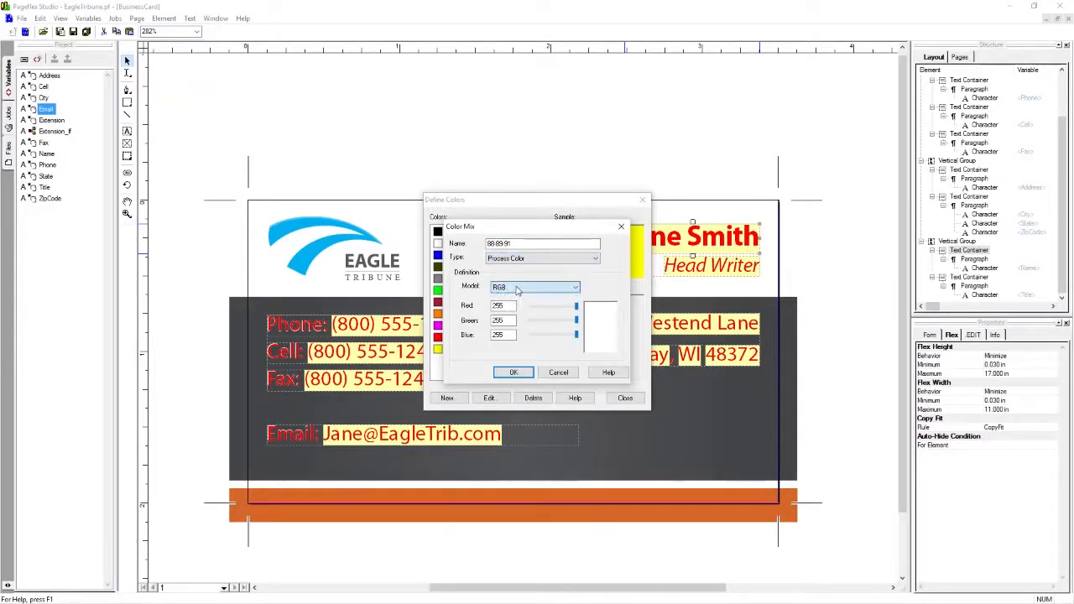
{"action": "left_click", "coordinate": [510, 304]}
{"action": "type", "text": "88"}
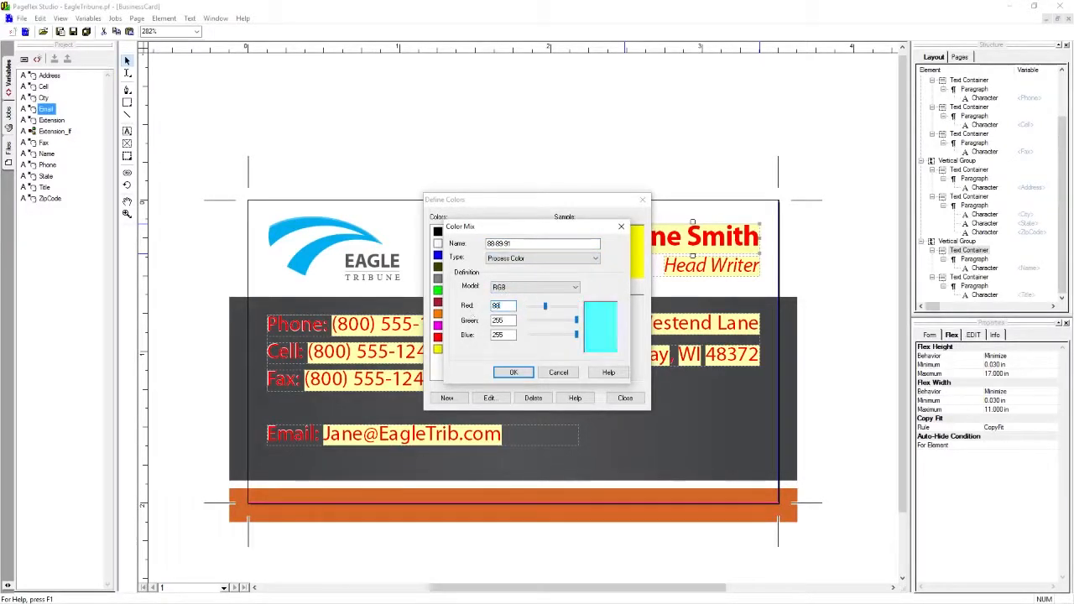
{"action": "key", "text": "Tab"}
{"action": "type", "text": "89"}
{"action": "key", "text": "Tab"}
{"action": "type", "text": "91"}
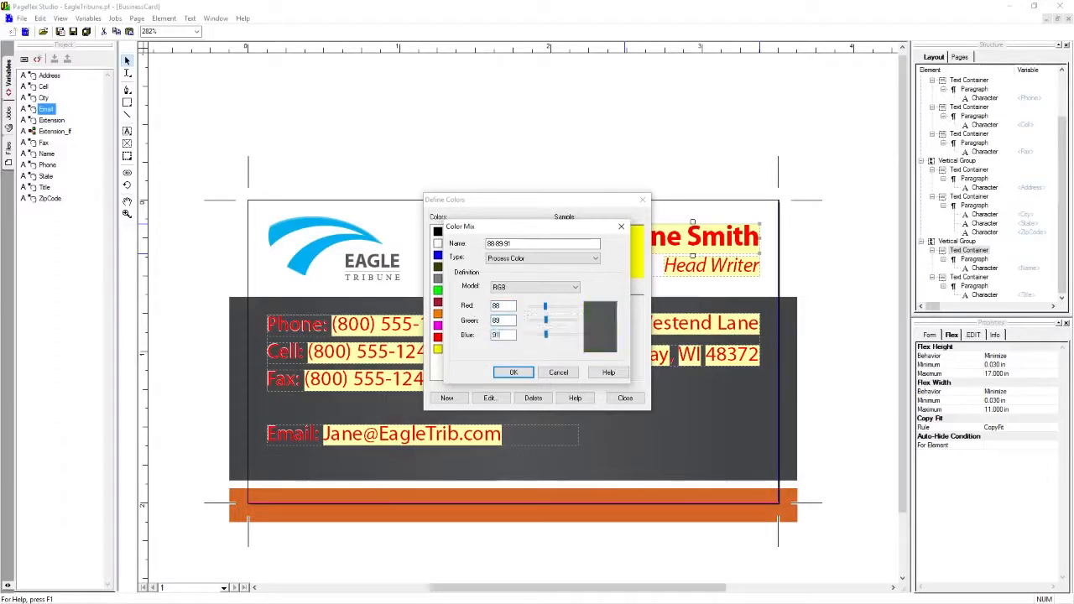
{"action": "key", "text": "Return"}
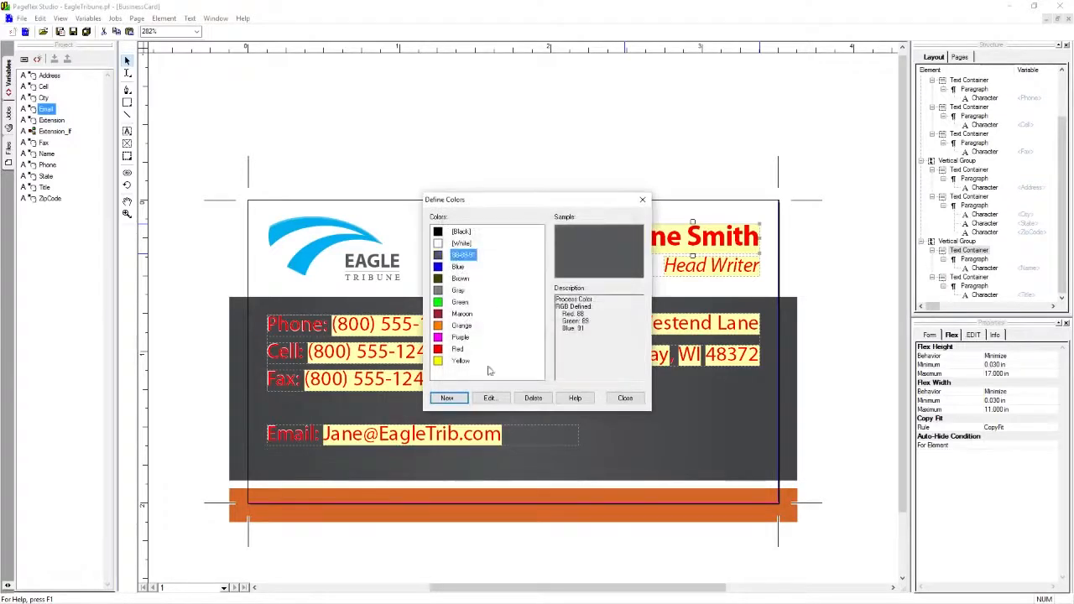
{"action": "left_click", "coordinate": [626, 399]}
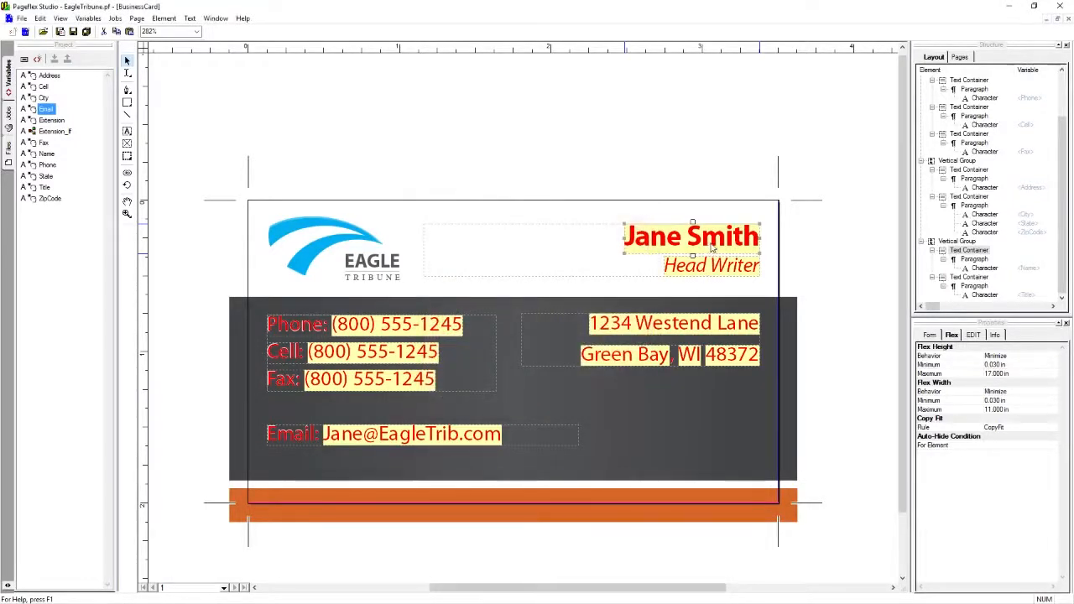
- Apply the 88-89-91 color to the full name text at the card's upper right
{"action": "double_click", "coordinate": [700, 240]}
{"action": "left_click", "coordinate": [929, 334]}
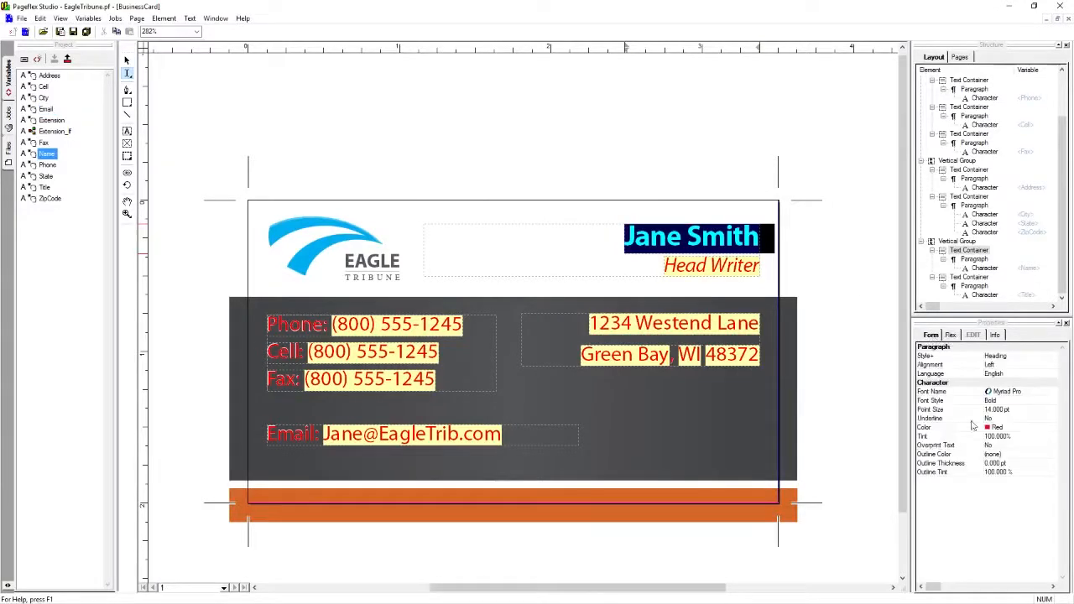
{"action": "left_click", "coordinate": [993, 427]}
{"action": "left_click", "coordinate": [1004, 440]}
- Apply the 88-89-91 color to the Head Writer job title text below the name
{"action": "left_click", "coordinate": [711, 266]}
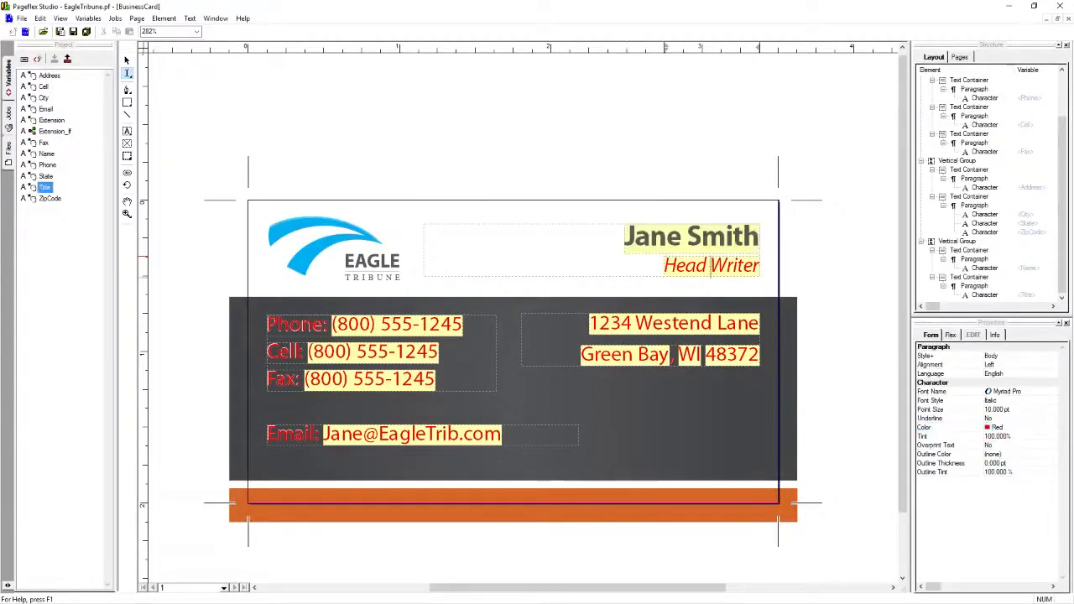
{"action": "key", "text": "ctrl+a"}
{"action": "left_click", "coordinate": [993, 427]}
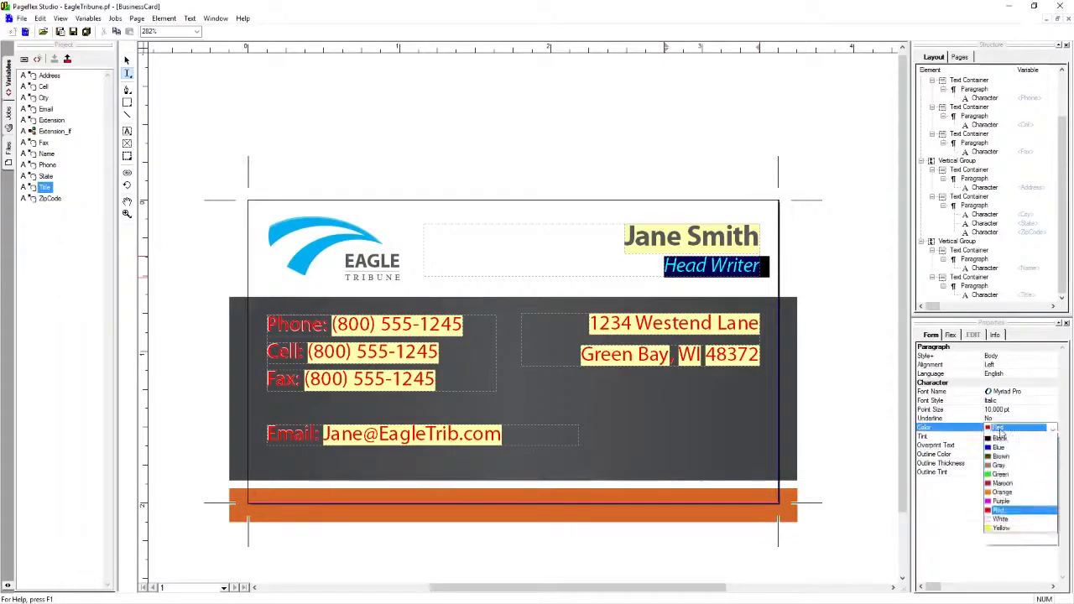
{"action": "left_click", "coordinate": [1006, 447]}
{"action": "key", "text": "Escape"}
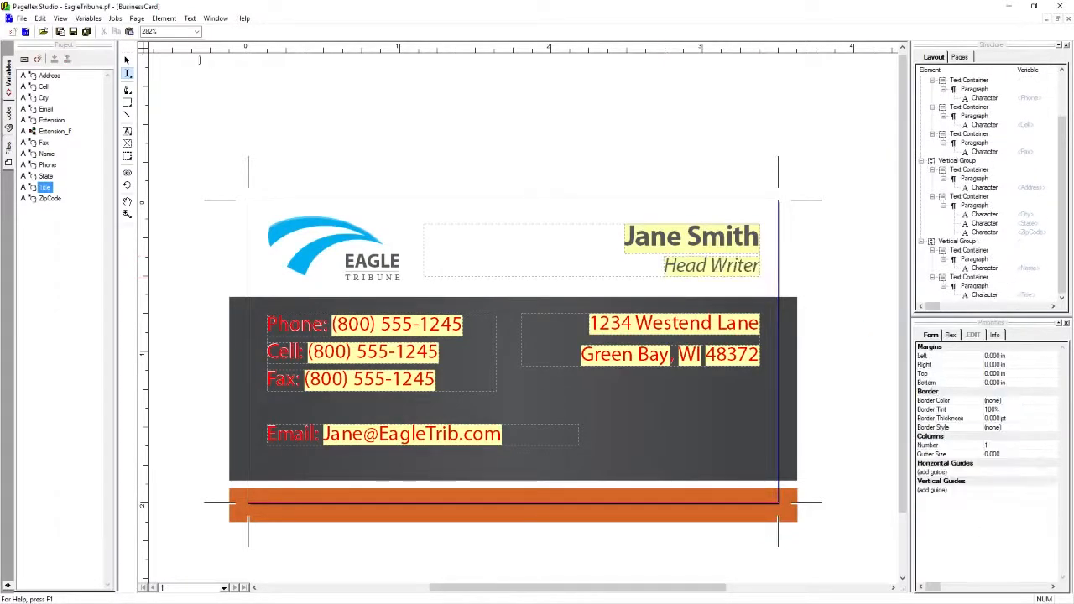
- Edit the Body paragraph style to use White as its fill color
{"action": "left_click", "coordinate": [426, 328]}
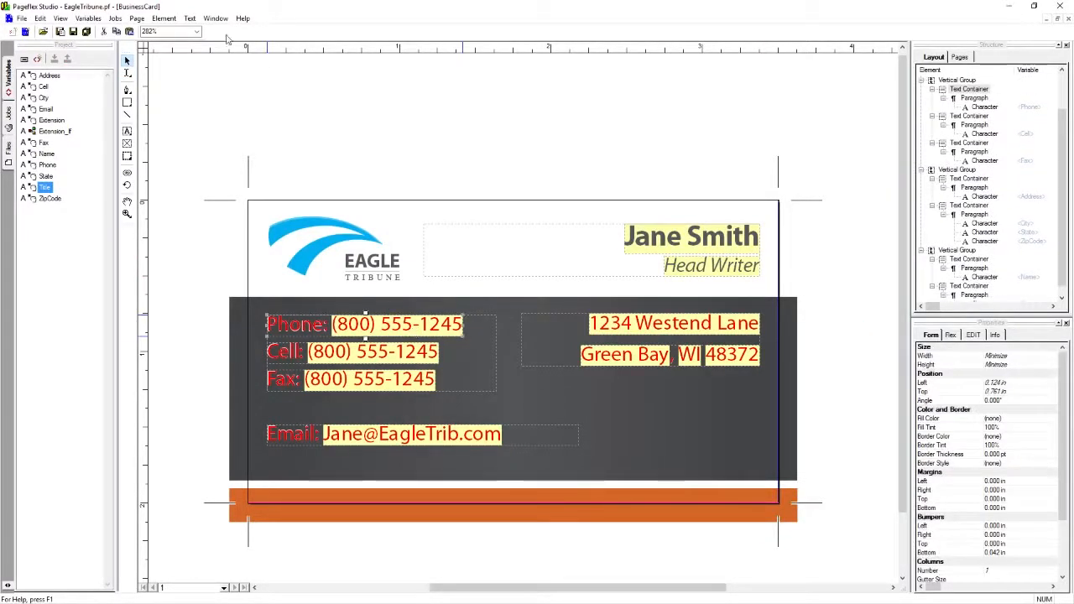
{"action": "left_click", "coordinate": [172, 335]}
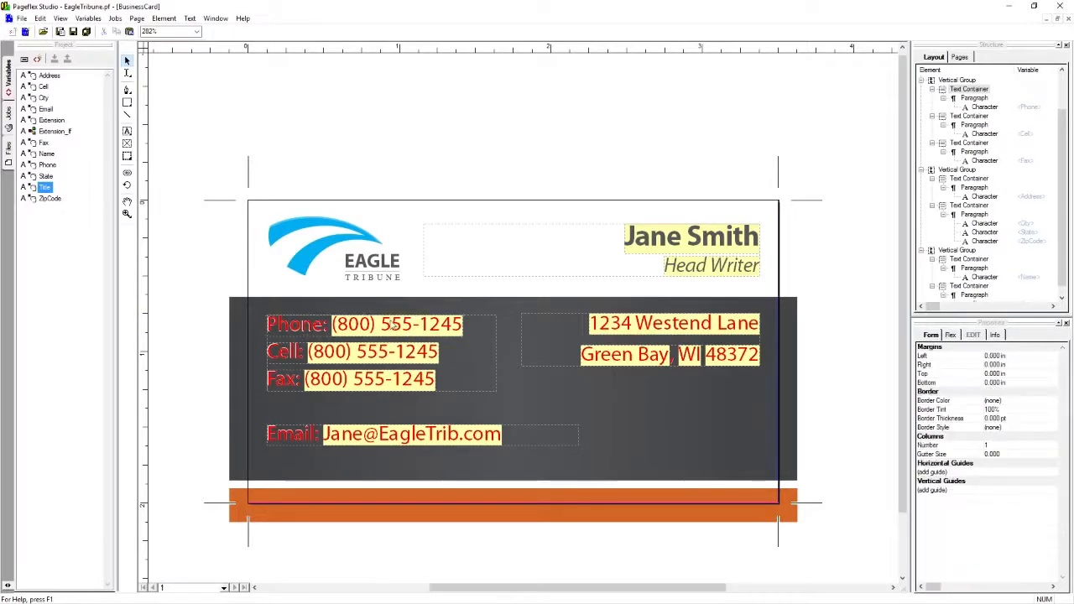
{"action": "left_click", "coordinate": [191, 18]}
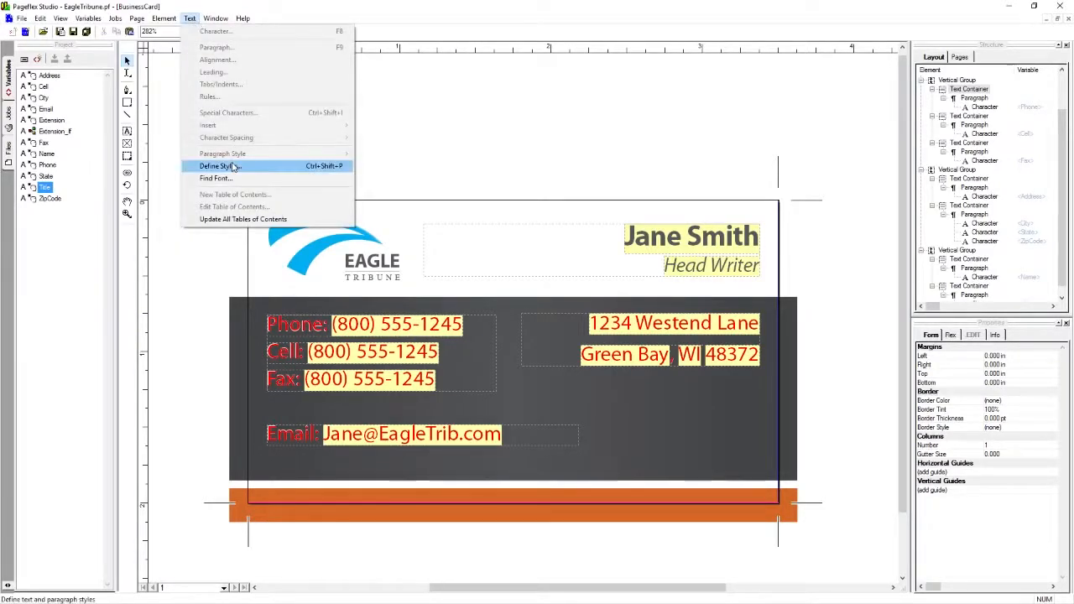
{"action": "left_click", "coordinate": [220, 166]}
{"action": "left_click", "coordinate": [430, 244]}
{"action": "left_click", "coordinate": [465, 390]}
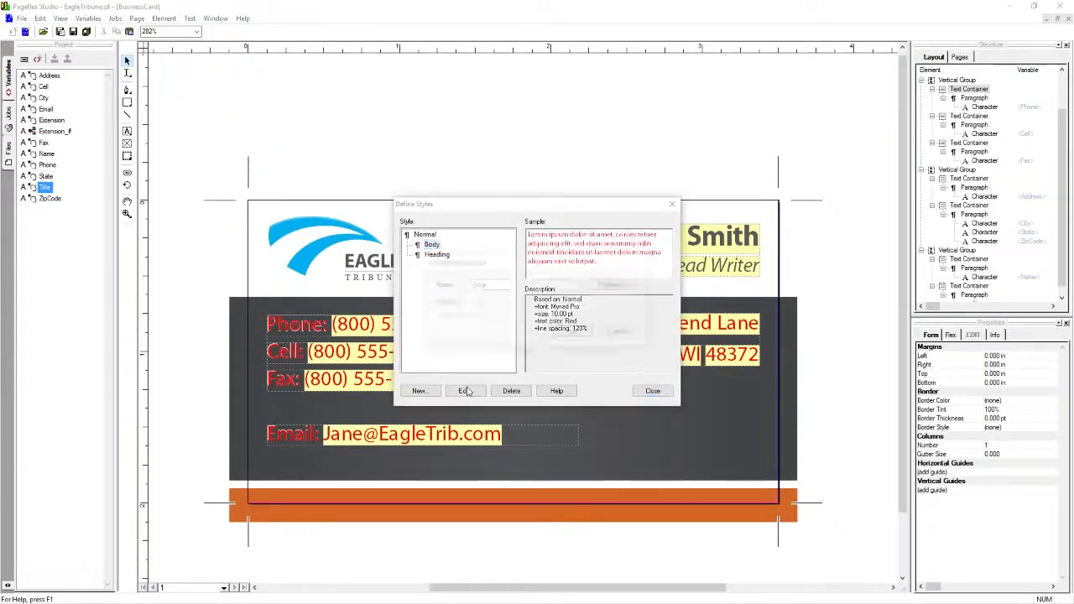
{"action": "left_click", "coordinate": [613, 285]}
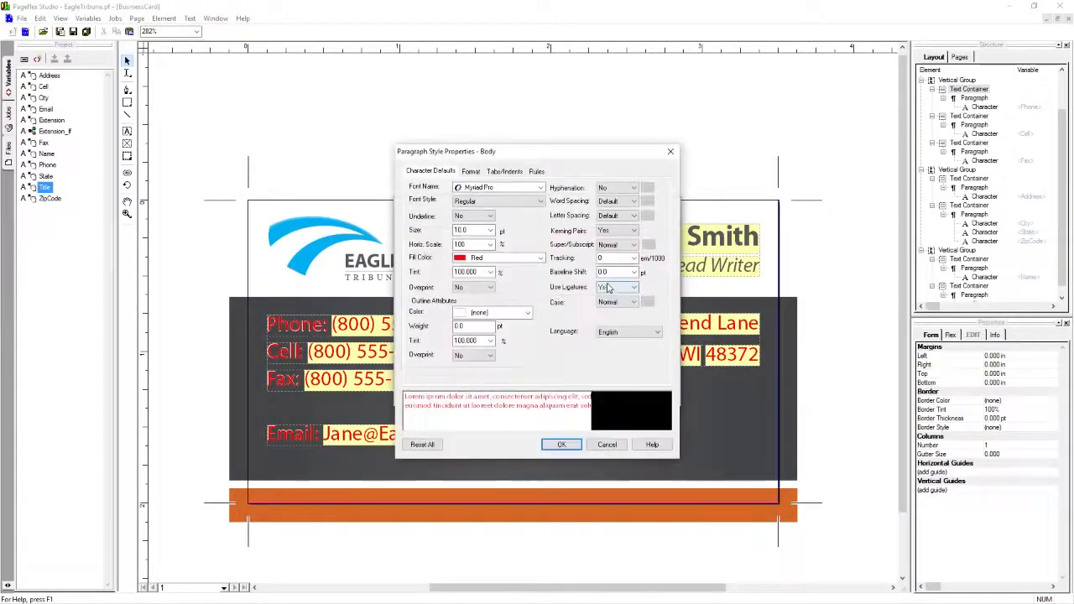
{"action": "left_click", "coordinate": [515, 258]}
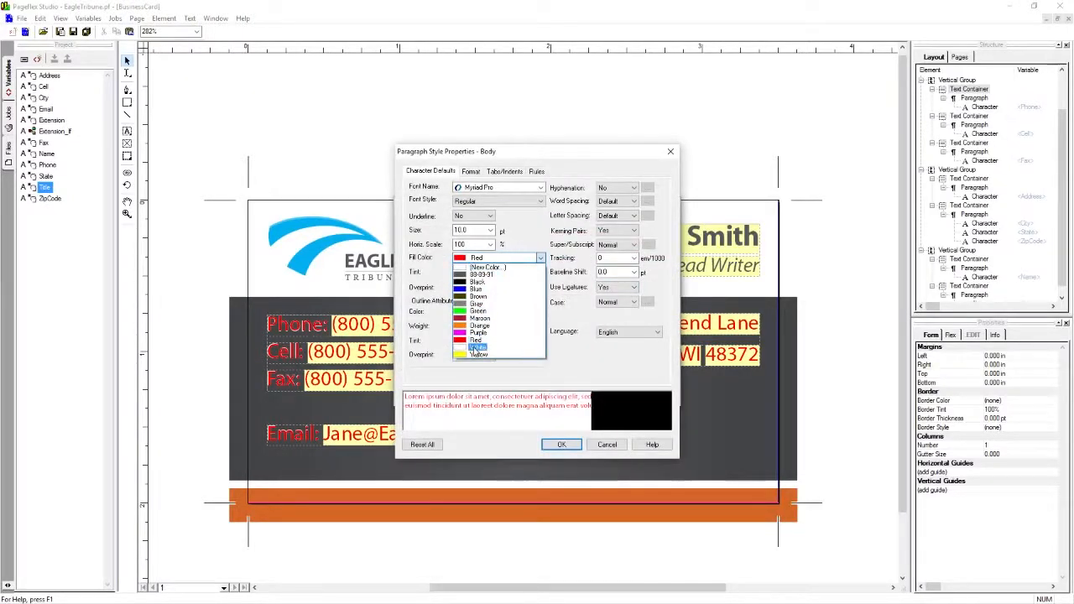
{"action": "left_click", "coordinate": [477, 347]}
{"action": "left_click", "coordinate": [561, 443]}
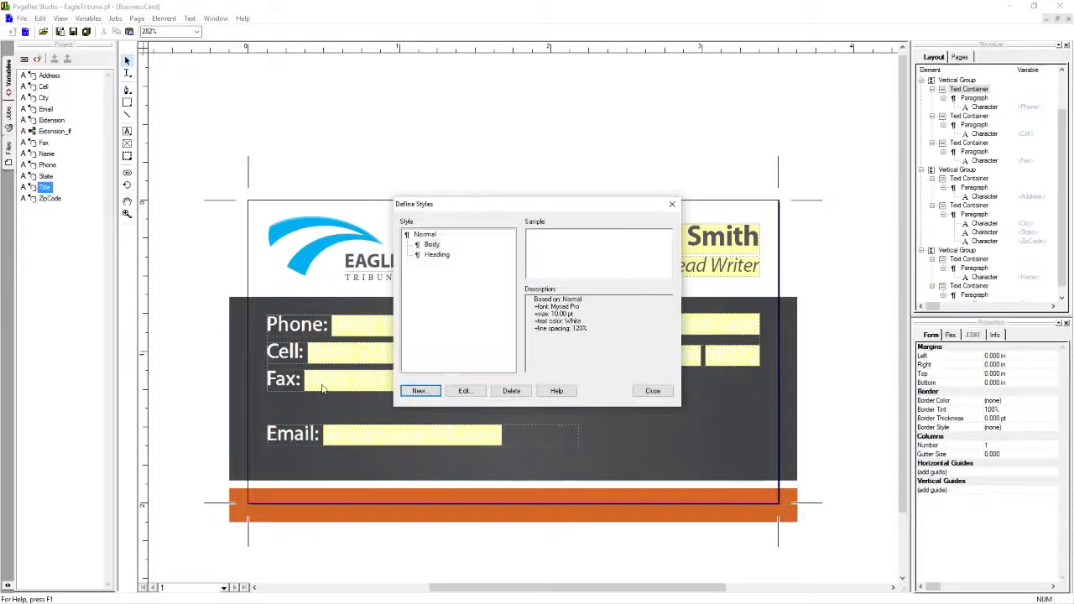
{"action": "left_click", "coordinate": [652, 391]}
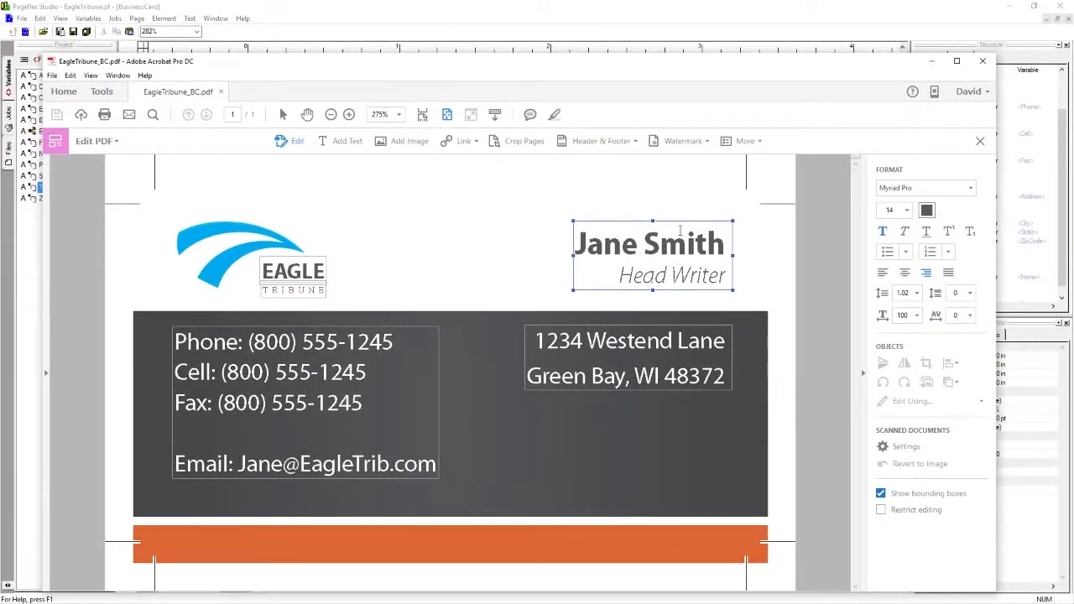
- Switch to EagleTribune_BC.pdf in Adobe Acrobat and delete the name and title, address, and contact details text blocks
{"action": "left_click", "coordinate": [681, 220]}
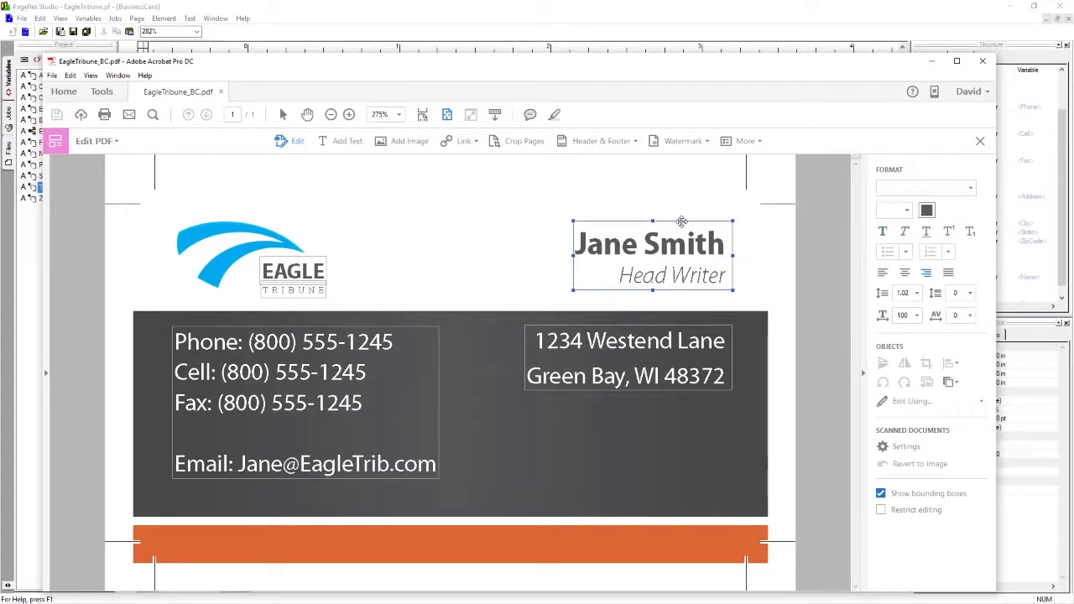
{"action": "key", "text": "Delete"}
{"action": "left_click", "coordinate": [642, 325]}
{"action": "key", "text": "Delete"}
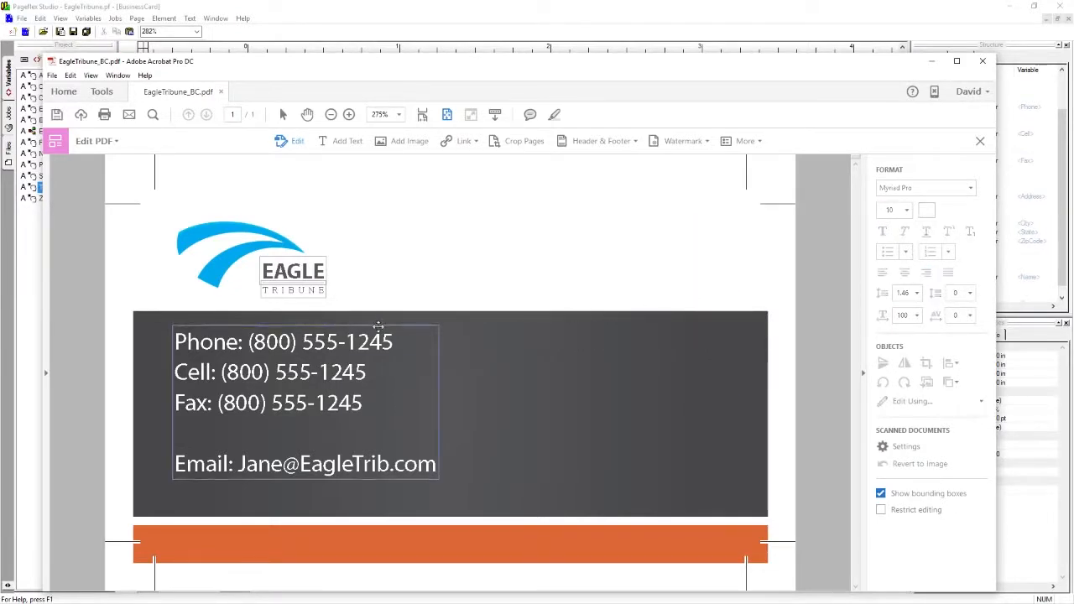
{"action": "left_click", "coordinate": [379, 325]}
{"action": "key", "text": "Delete"}
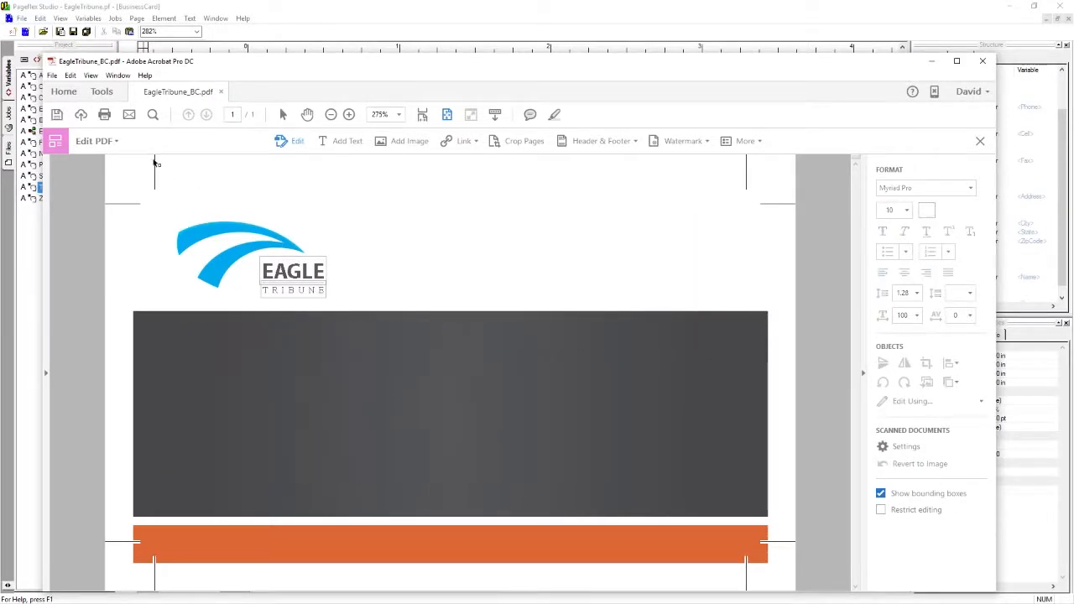
- Save the stripped PDF as EagleTribune_BC_Shell in the EagleTribune Resources folder and close Acrobat
{"action": "left_click", "coordinate": [53, 76]}
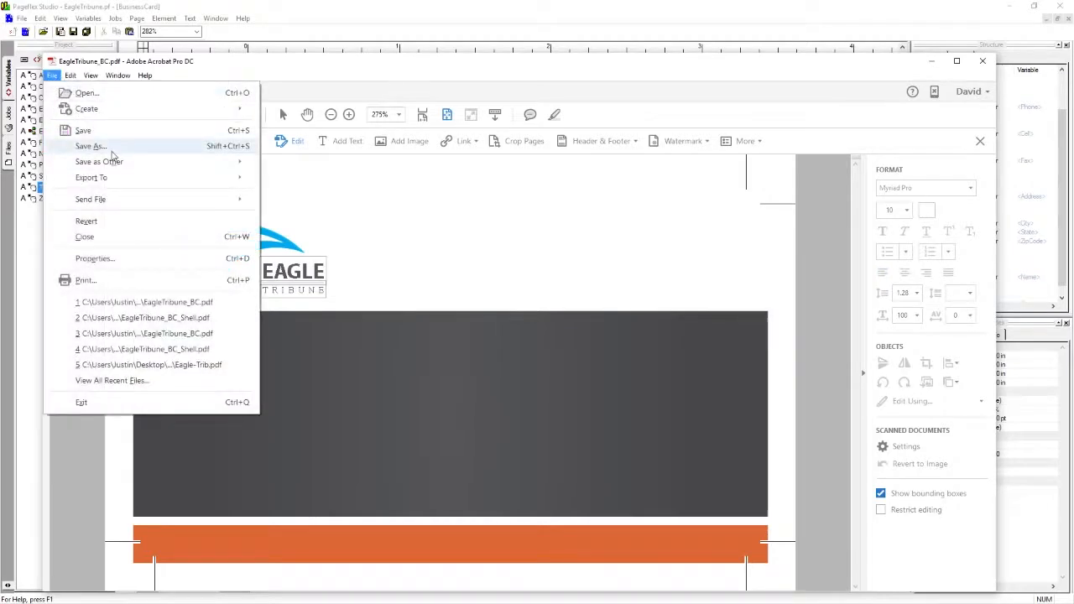
{"action": "left_click", "coordinate": [91, 146]}
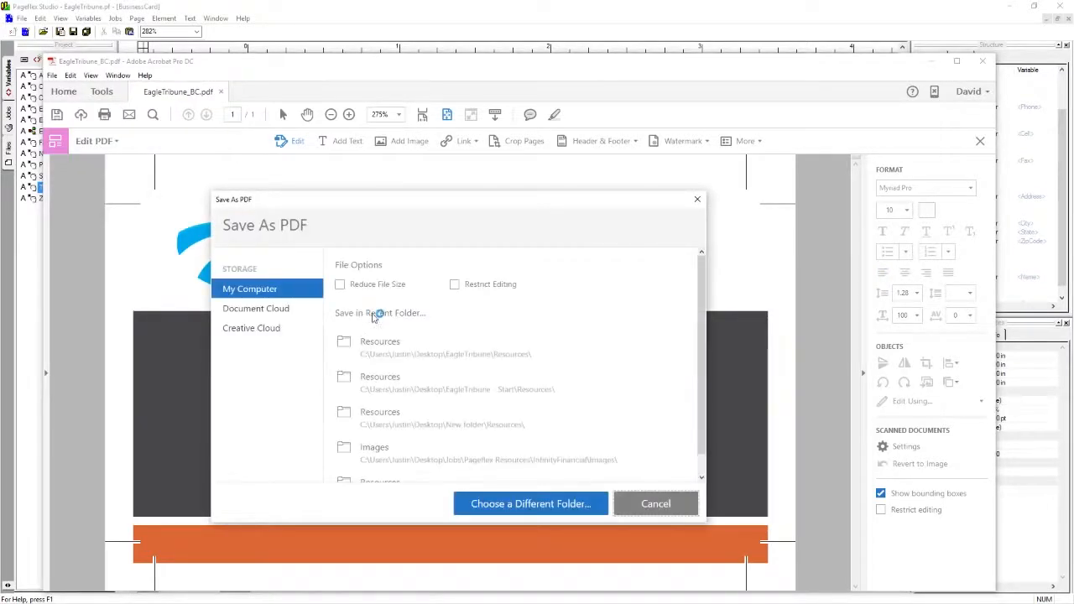
{"action": "left_click", "coordinate": [412, 347]}
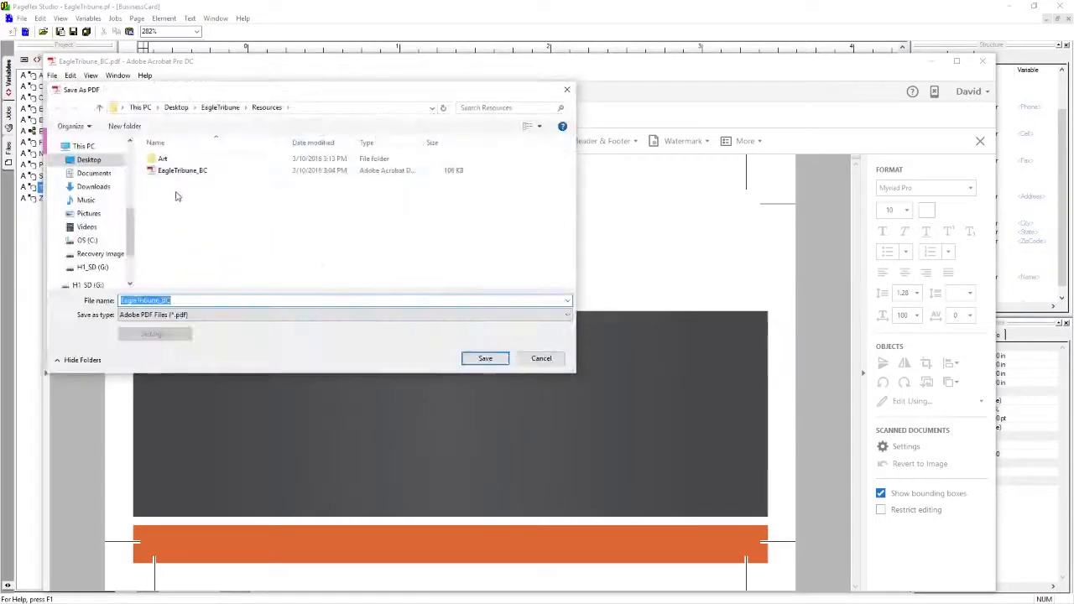
{"action": "left_click", "coordinate": [181, 170]}
{"action": "left_click", "coordinate": [183, 300]}
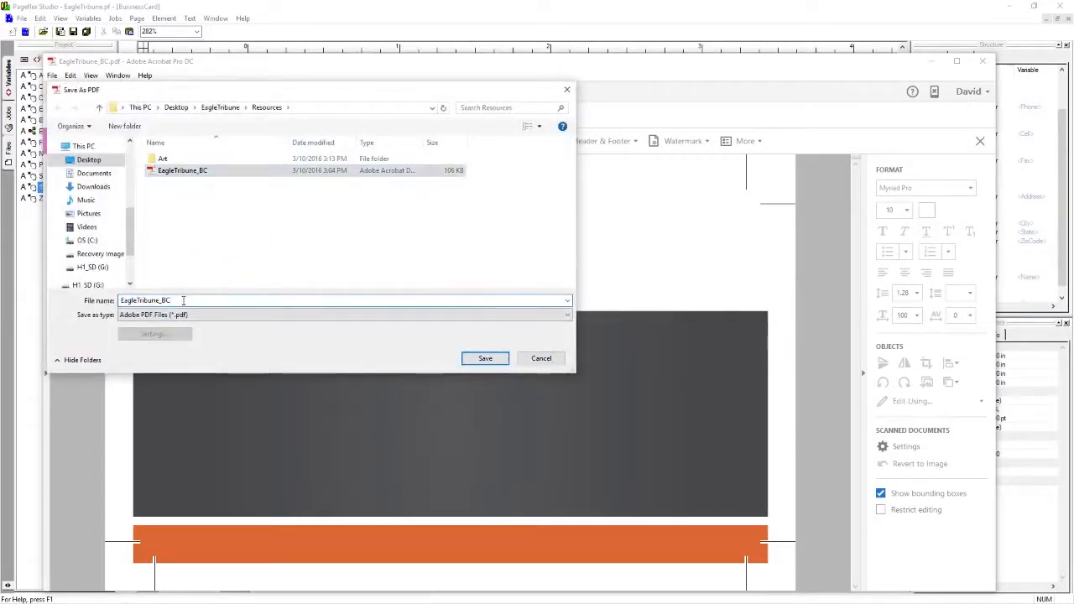
{"action": "type", "text": "_Shell"}
{"action": "key", "text": "Return"}
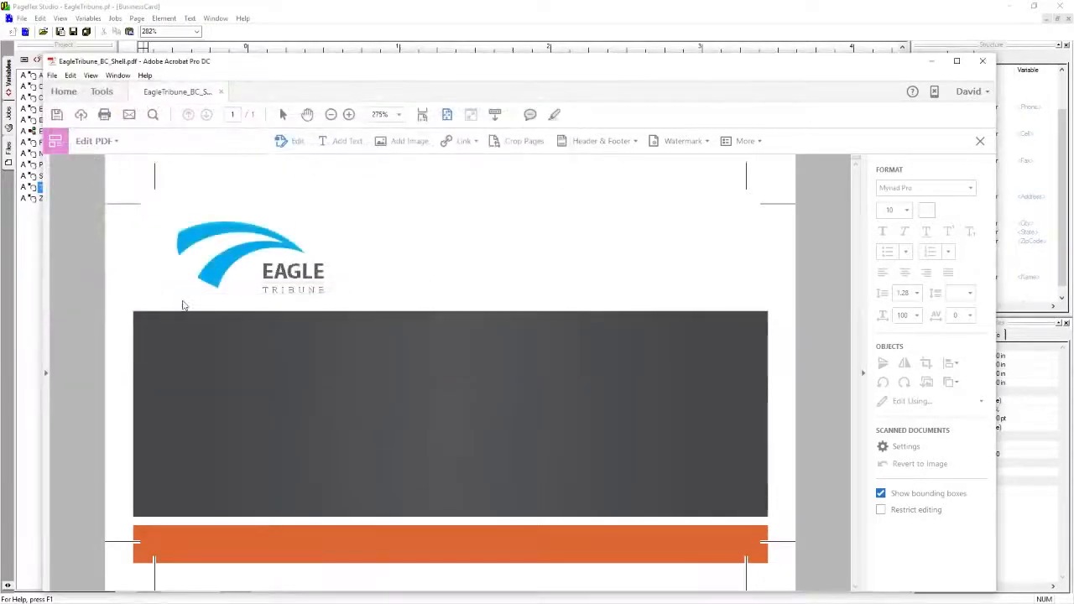
{"action": "left_click", "coordinate": [980, 63]}
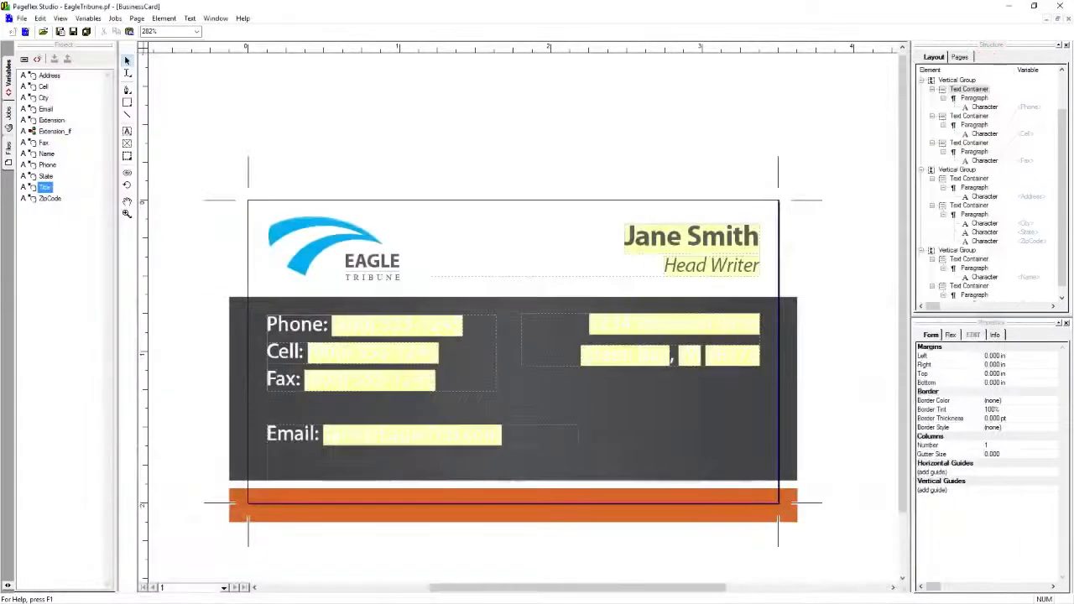
- Bring EagleTribune_BC_Shell from the Resources folder in File Explorer into the card's background image in Pageflex Studio
{"action": "left_click_drag", "start_coordinate": [2, 134], "coordinate": [1004, 109]}
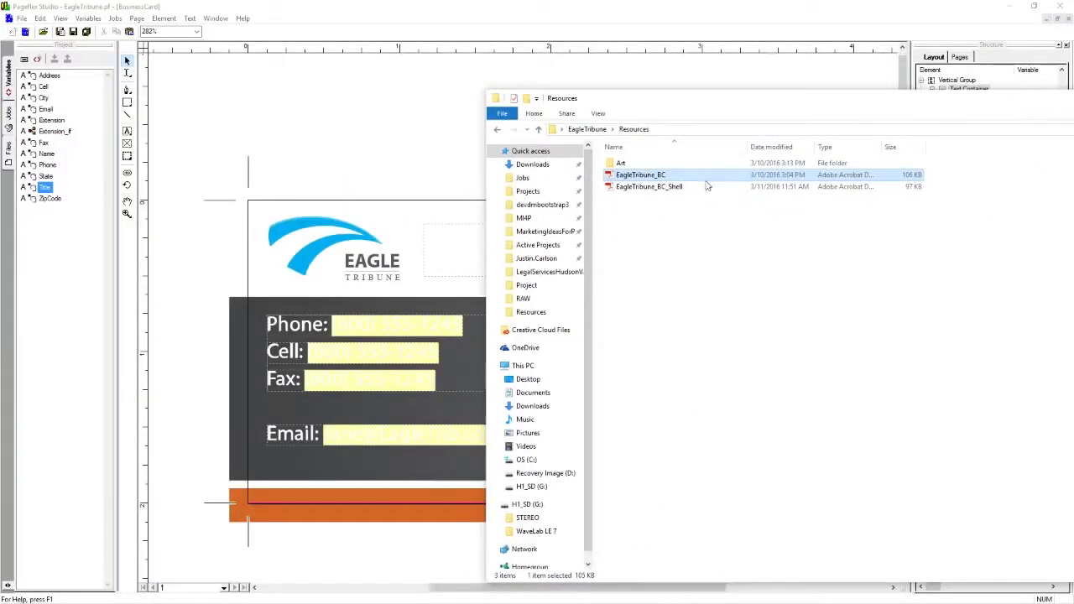
{"action": "left_click", "coordinate": [659, 187]}
{"action": "left_click_drag", "start_coordinate": [636, 193], "coordinate": [237, 196]}
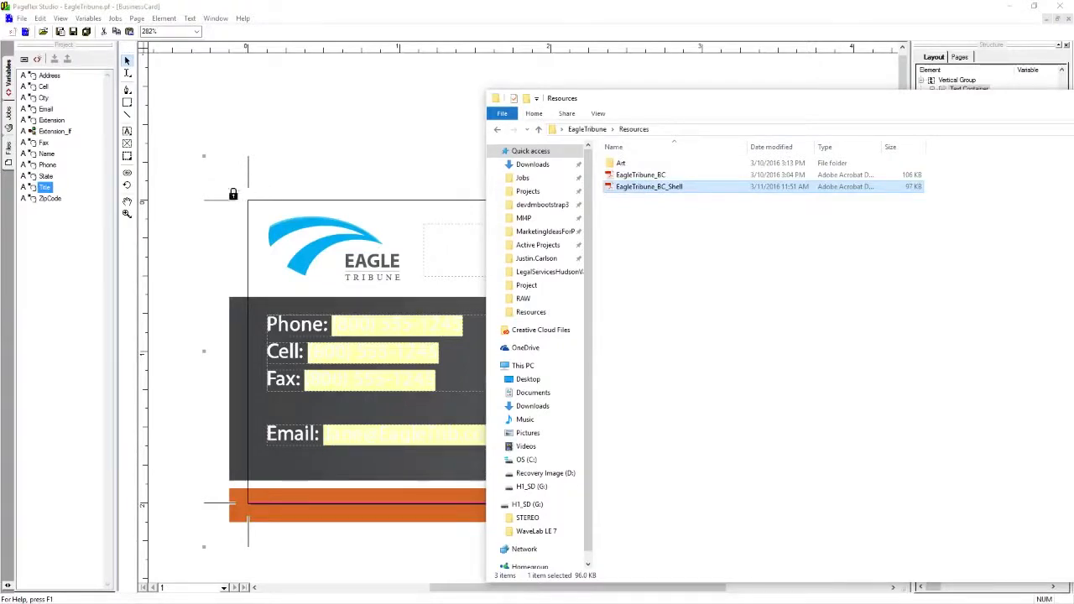
{"action": "left_click", "coordinate": [259, 182]}
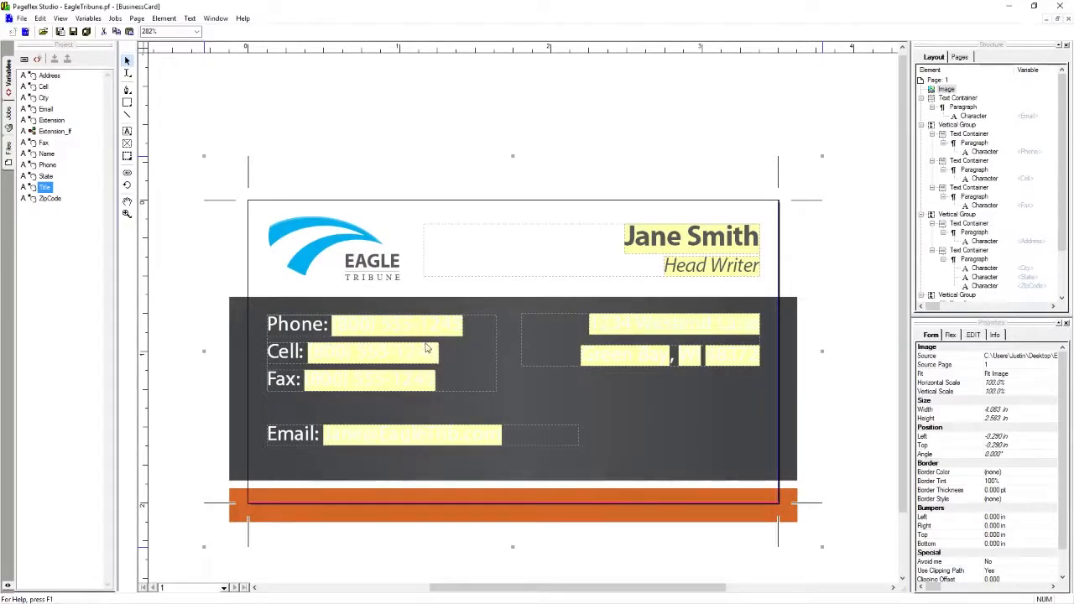
- Show the project's business card jobs and save the project
{"action": "left_click", "coordinate": [8, 119]}
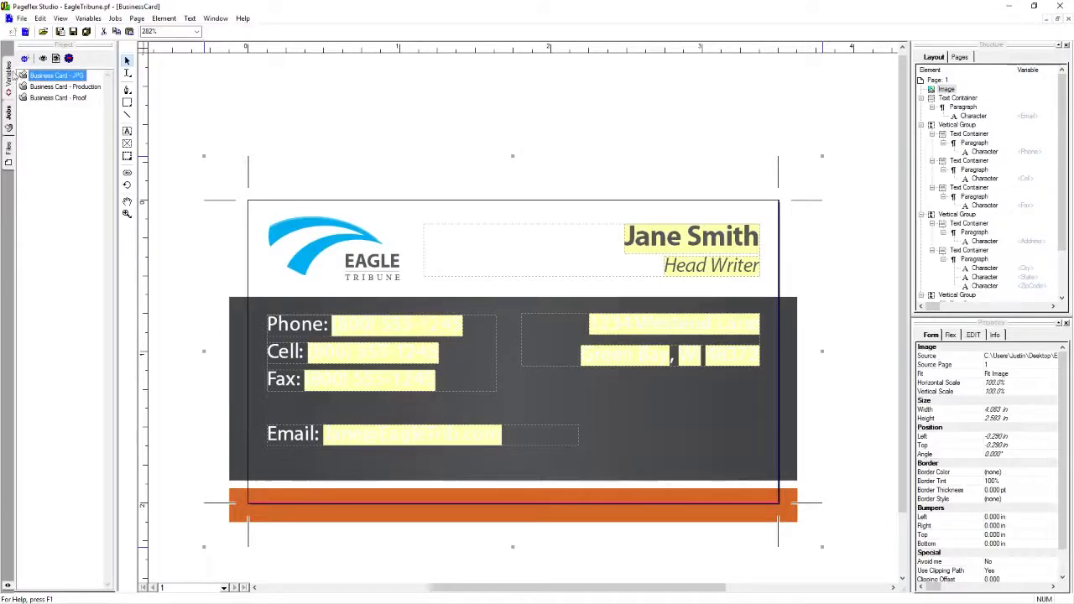
{"action": "left_click", "coordinate": [22, 18]}
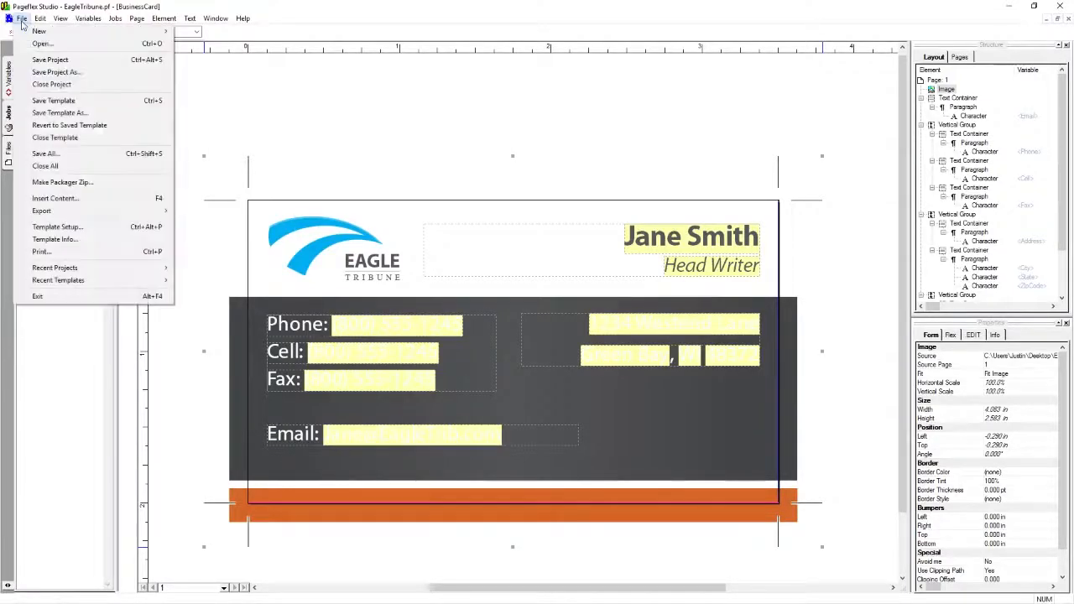
{"action": "left_click", "coordinate": [50, 59]}
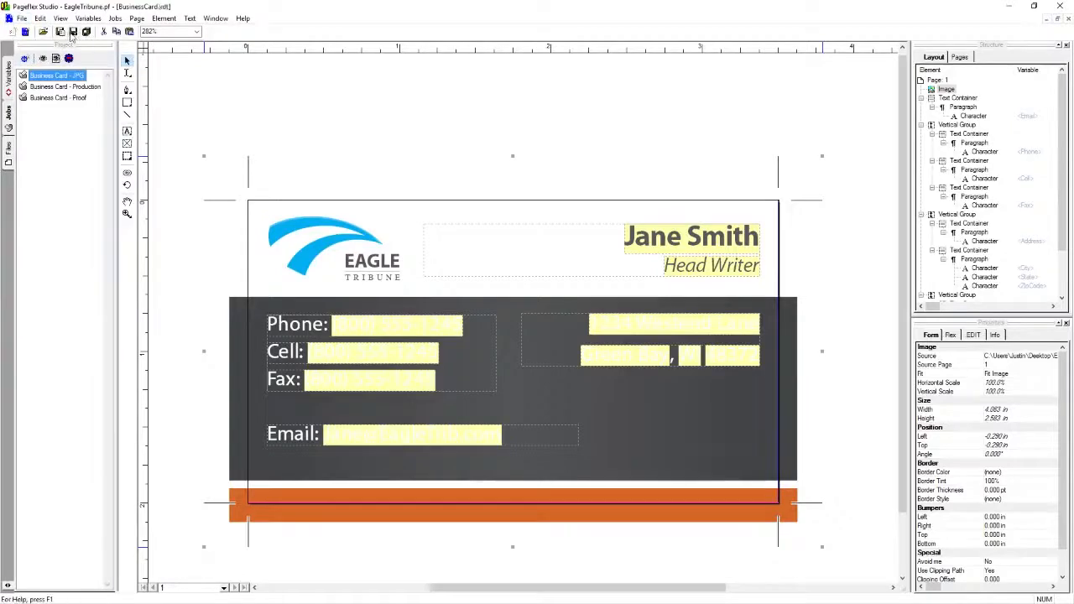
- Make a packager zip of the project named EagleTribune in the Jobs folder, with medium compression
{"action": "left_click", "coordinate": [22, 19]}
{"action": "left_click", "coordinate": [46, 184]}
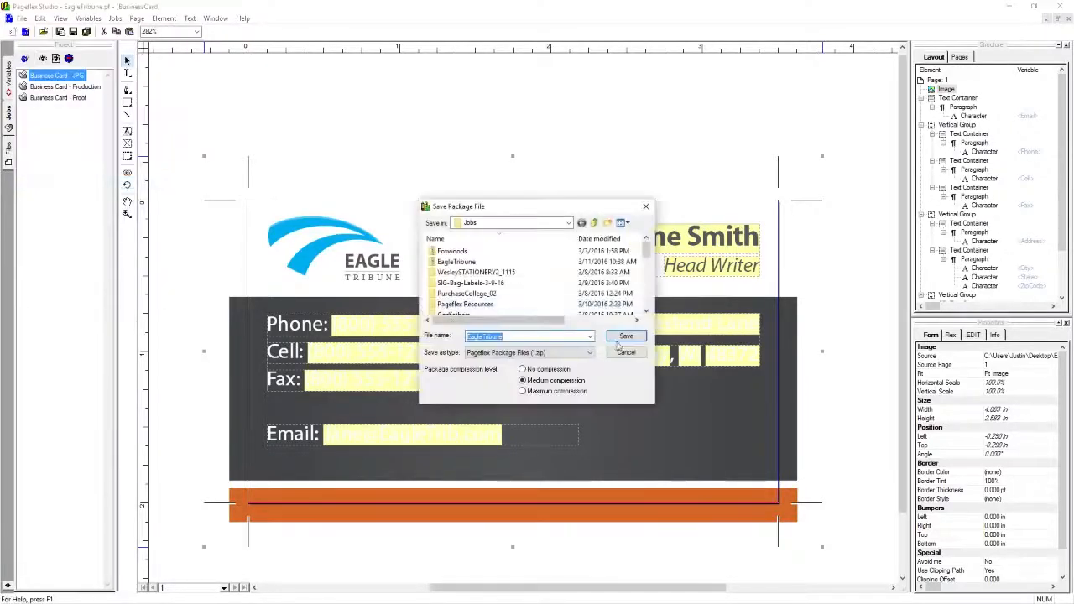
{"action": "left_click", "coordinate": [625, 336]}
{"action": "left_click", "coordinate": [569, 311]}
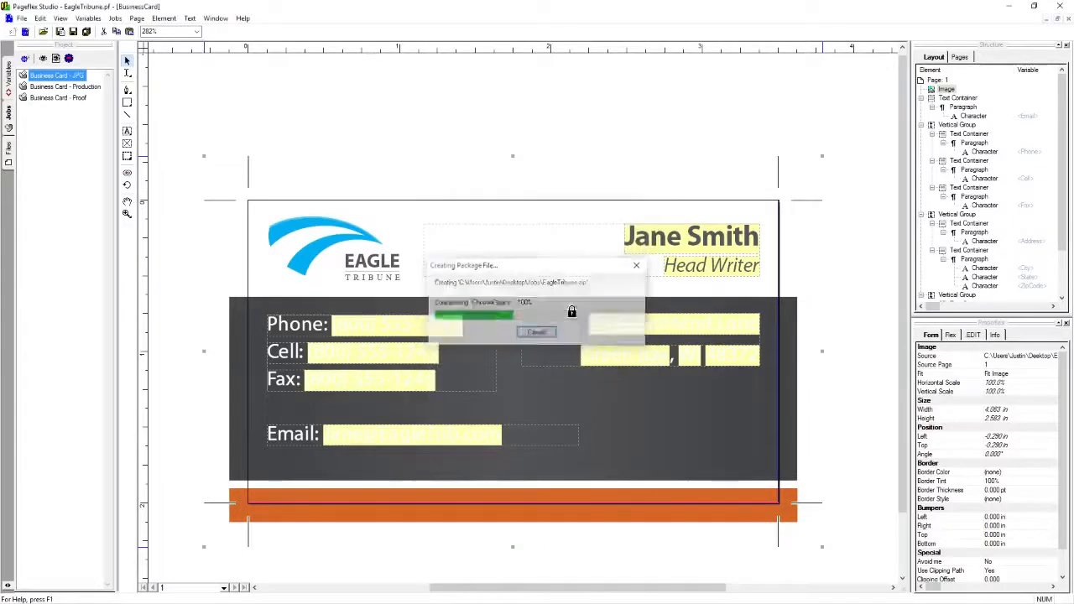